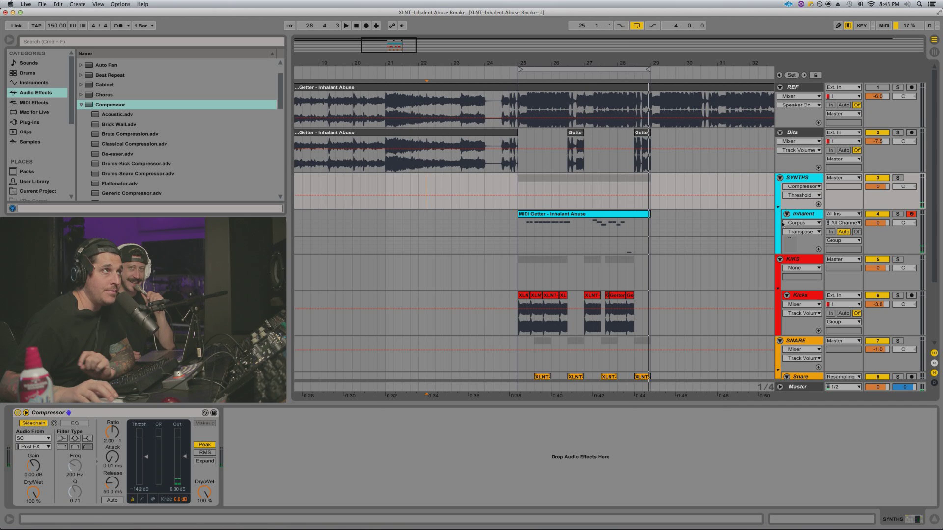
Solo the Bits track and play back its short audio clips inside the loop
scroll(606, 212, "down", 2)
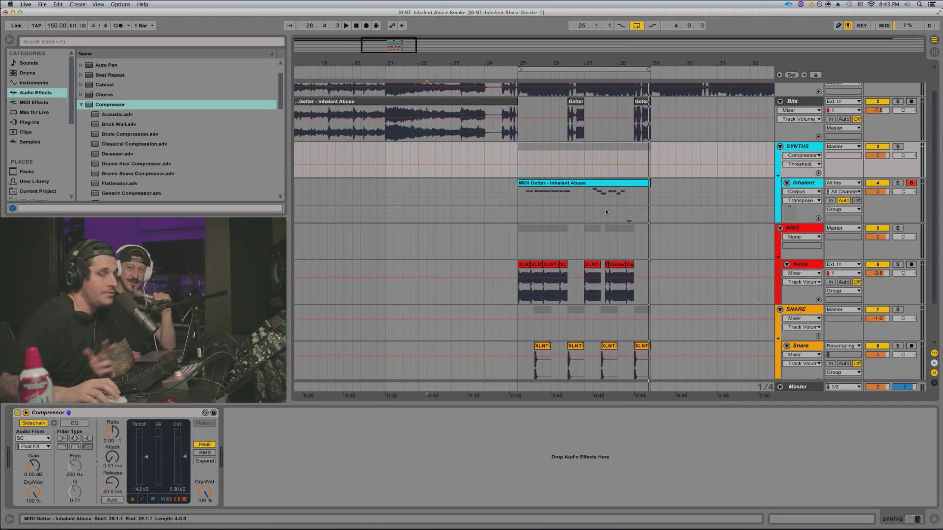
scroll(606, 212, "up", 2)
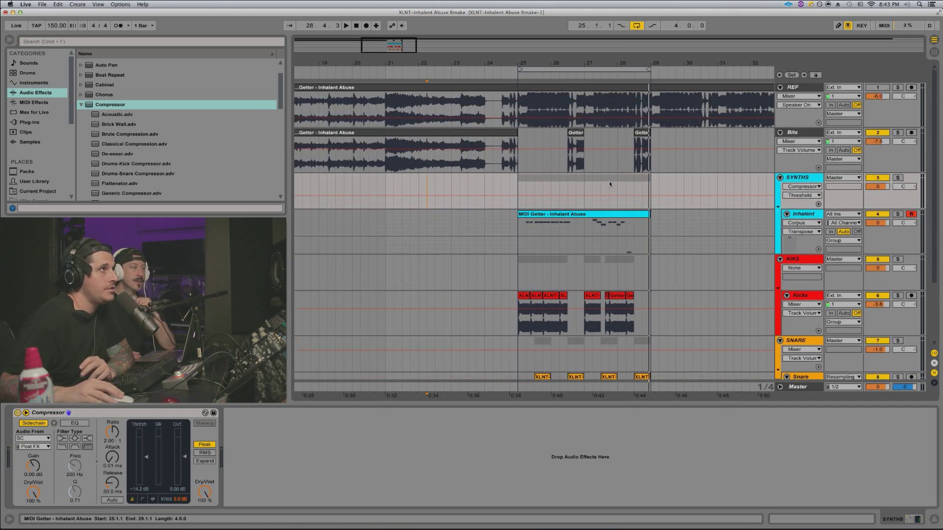
left_click(575, 135)
left_click(576, 135)
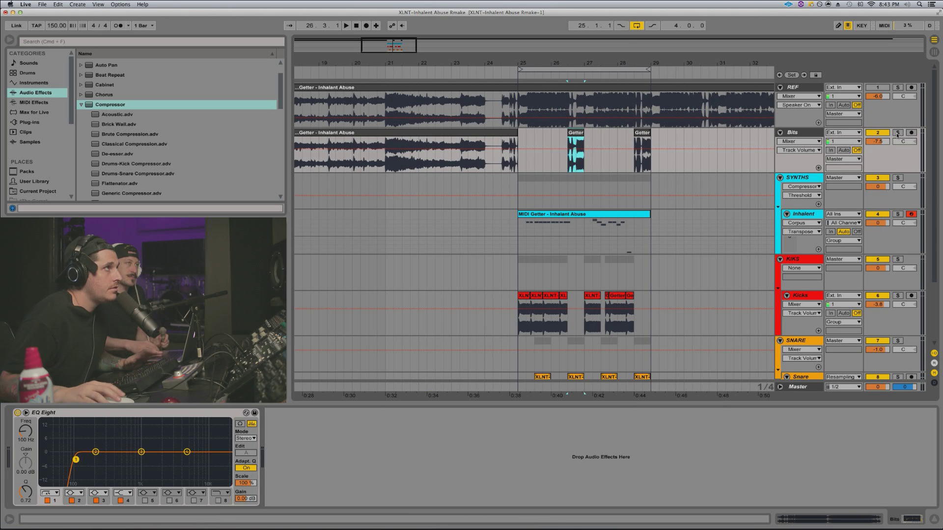
left_click(897, 134)
key("space")
left_click(646, 131)
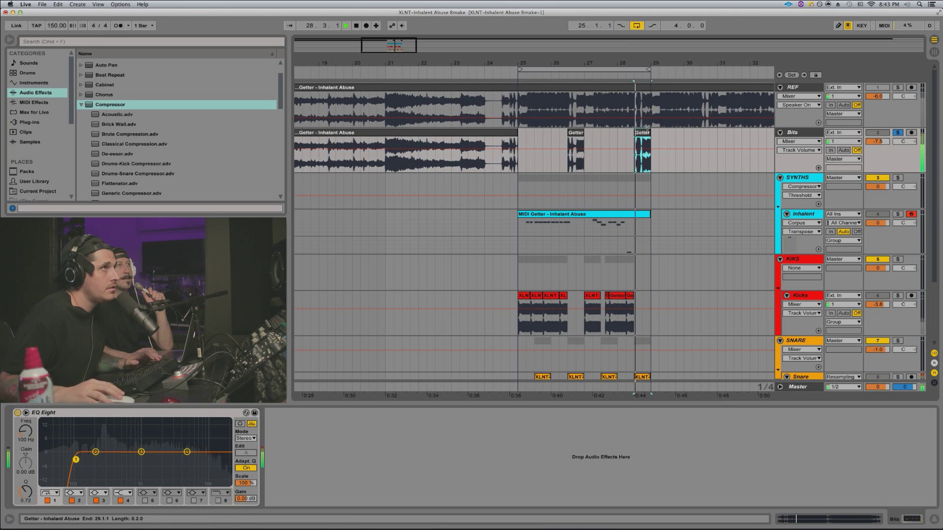
key("space")
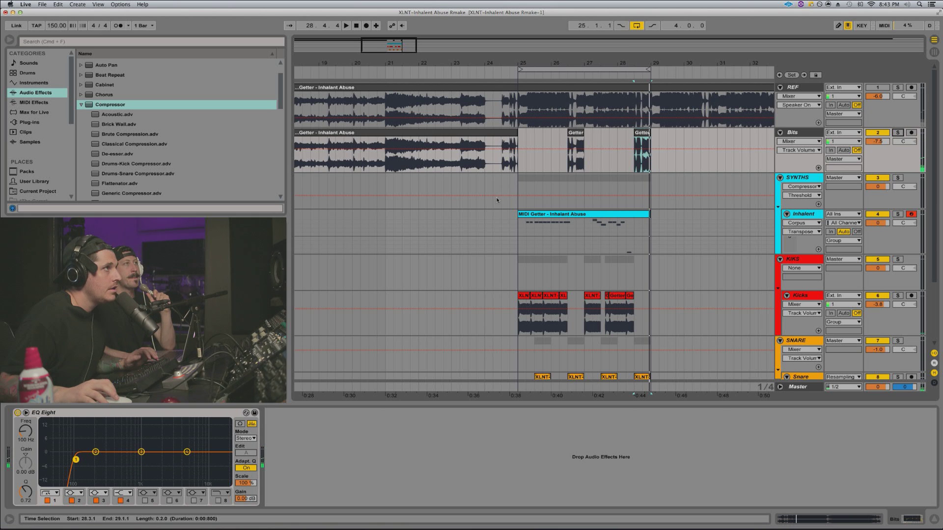
Solo the Kicks track and listen to its clips from bar 25
scroll(511, 201, "down", 2)
scroll(526, 206, "up", 2)
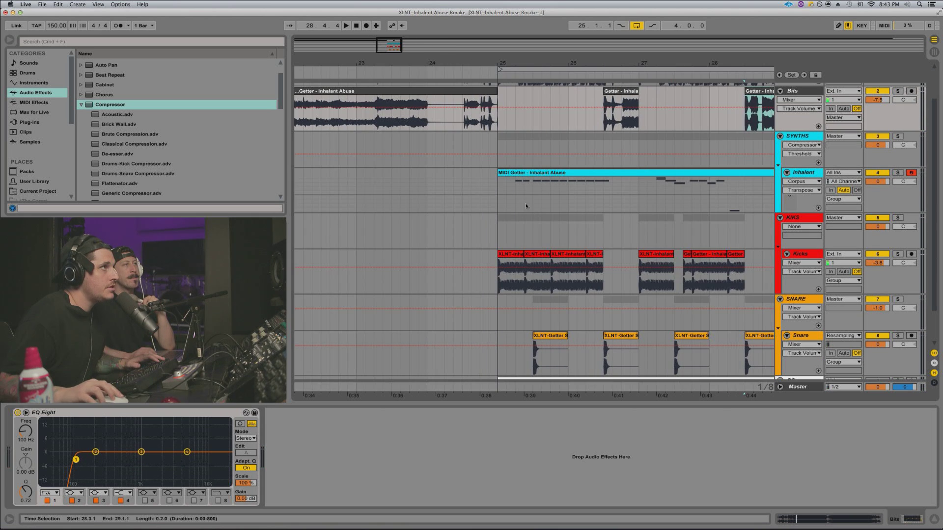
left_click(511, 254)
left_click(897, 254)
key("space")
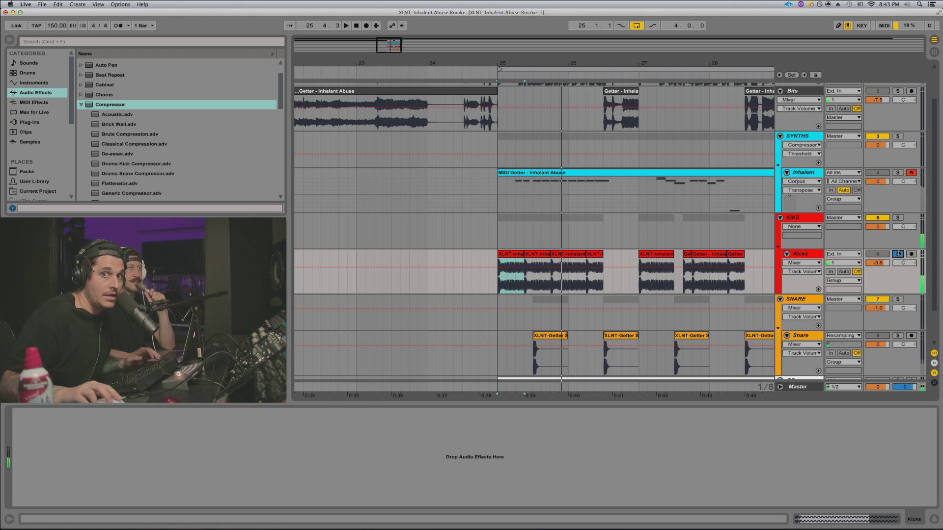
key("space")
key("space")
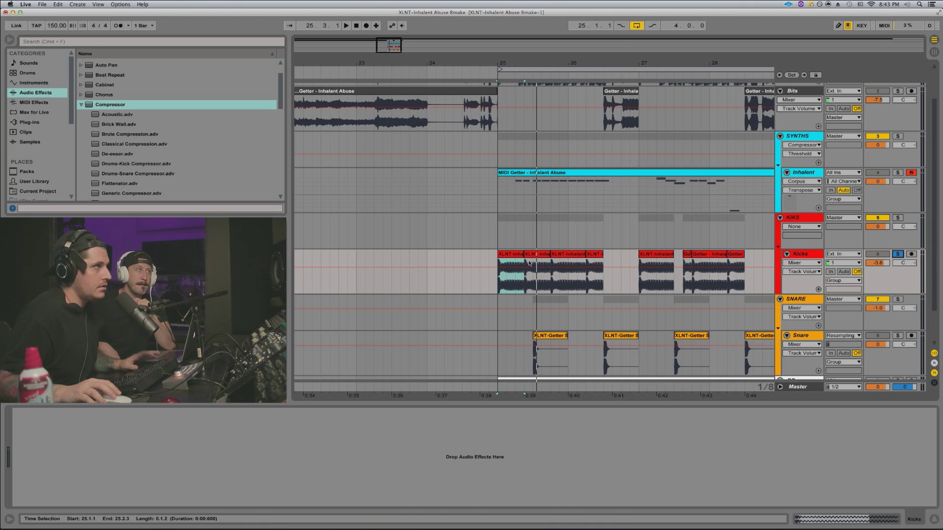
key("space")
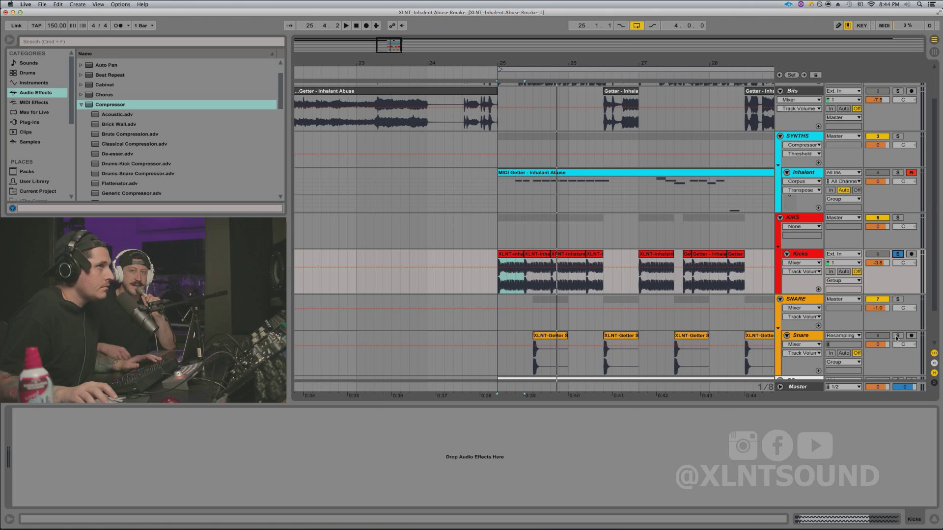
Solo only the Snare track and play it back from bar 25
left_click(897, 337)
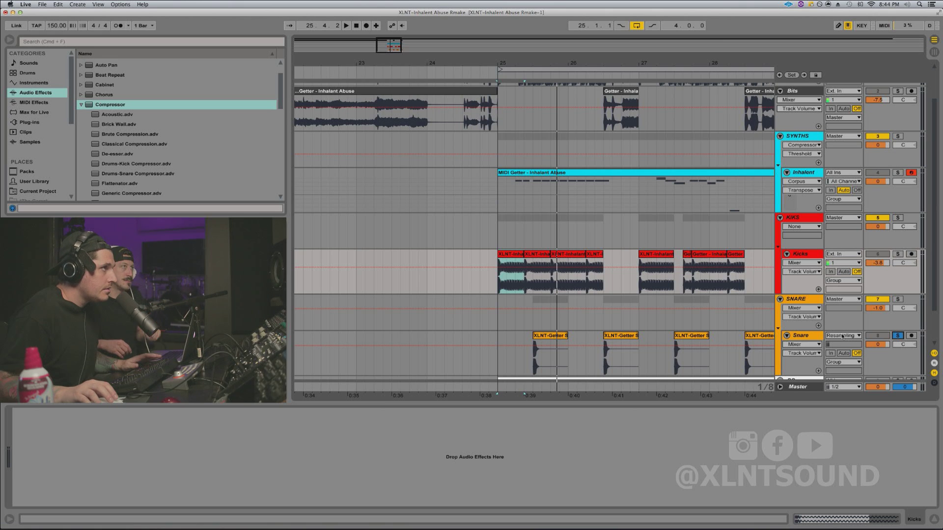
key("space")
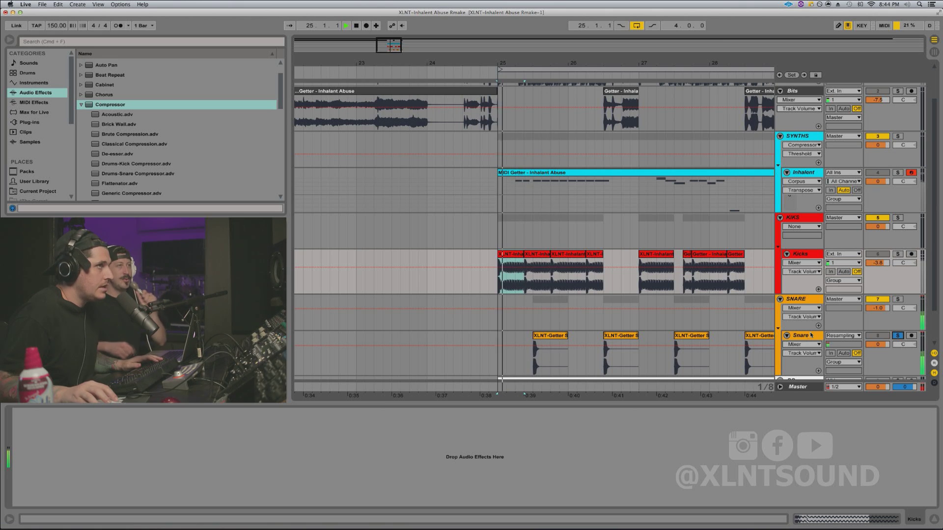
key("space")
Play the Kicks and Snare tracks soloed together and clear their solos
left_click(898, 253)
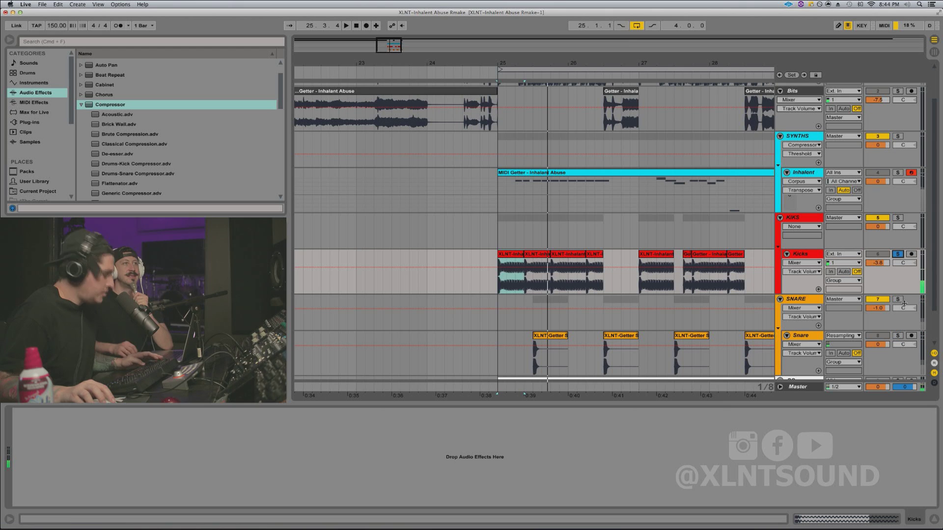
left_click(897, 336)
key("space")
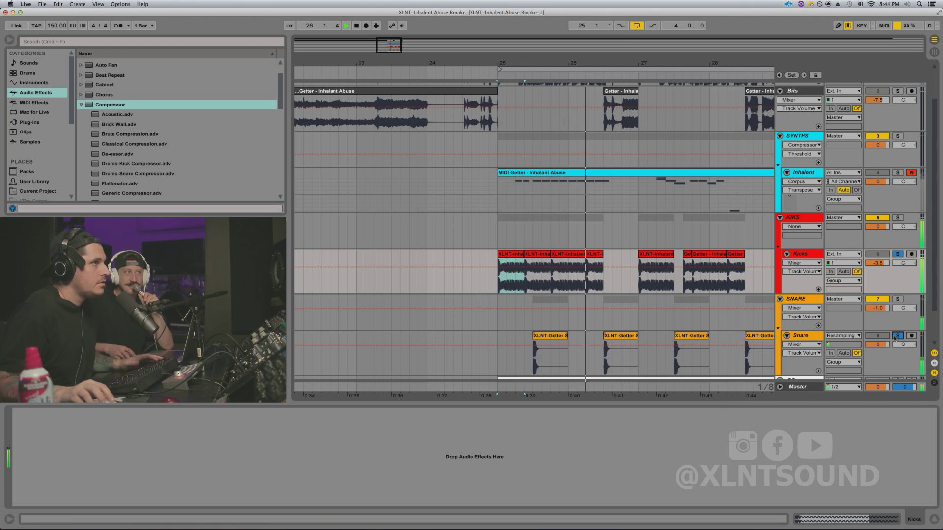
key("space")
left_click(897, 337)
Listen to the REF track on its own and compare it with the full unsoloed mix
scroll(809, 312, "up", 2)
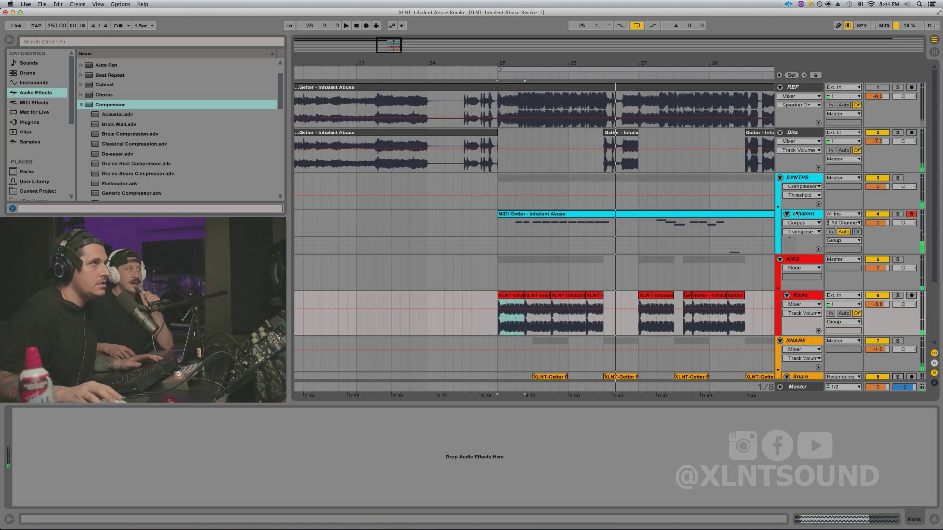
left_click(898, 88)
key("space")
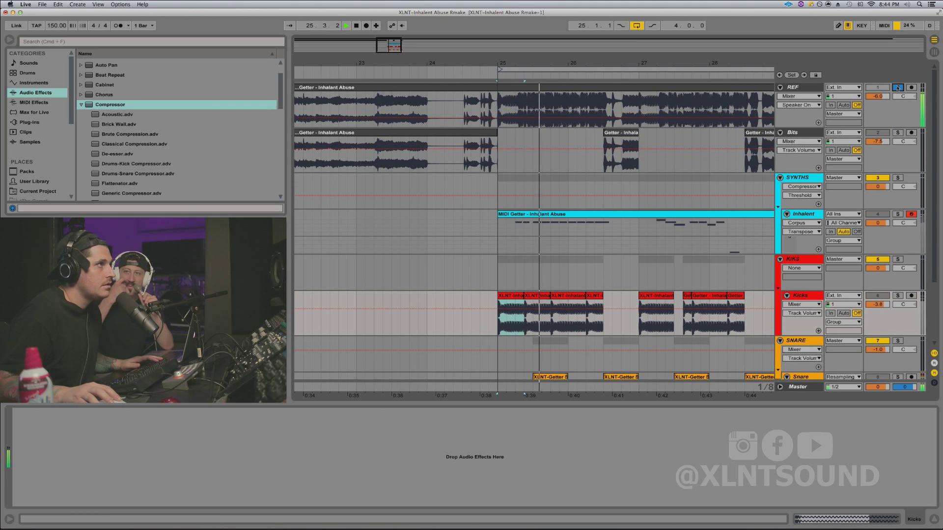
key("space")
left_click(898, 87)
key("space")
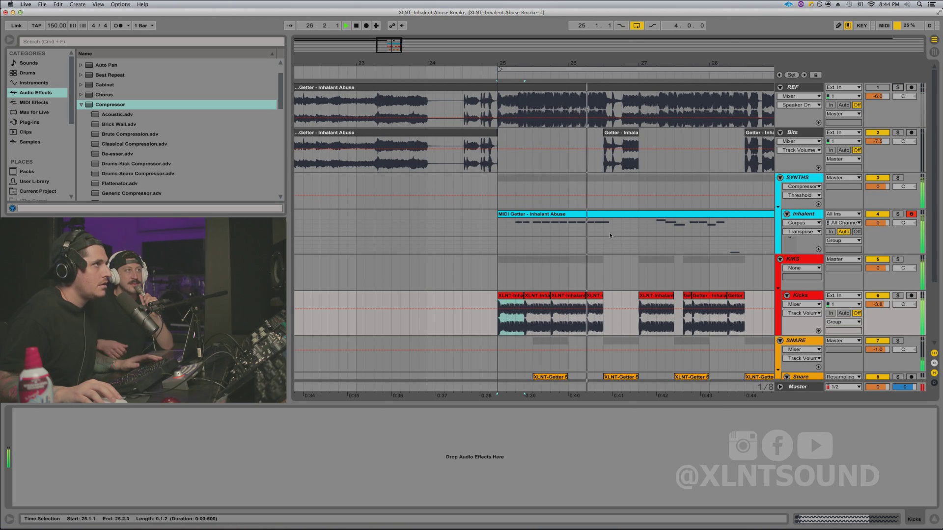
Stop playback and examine the Serum synth and the effects chain on the Inhalent track
left_click(802, 214)
key("space")
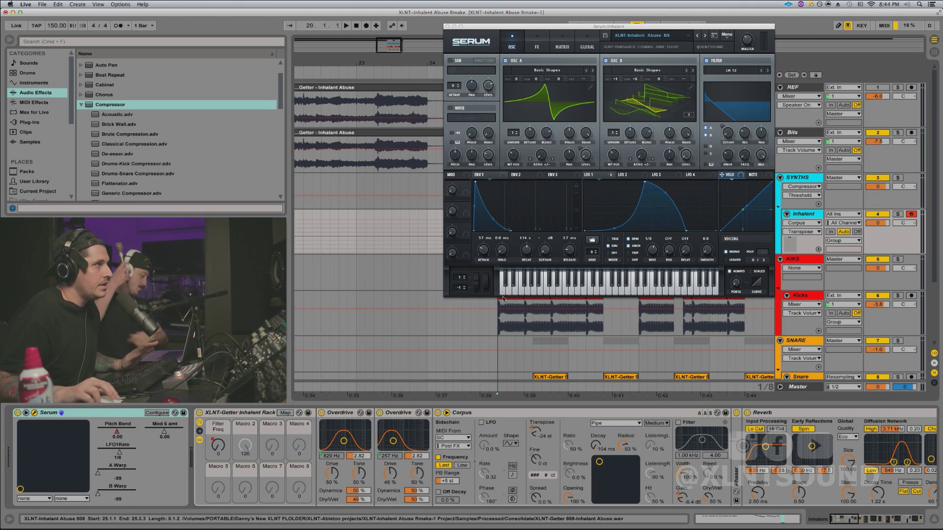
scroll(439, 454, "right", 10)
scroll(439, 454, "right", 5)
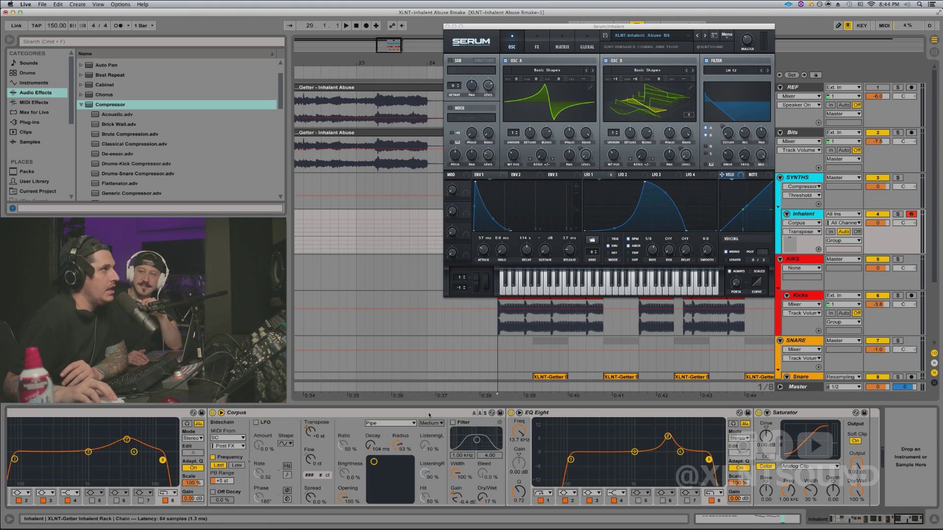
scroll(405, 417, "left", 8)
scroll(405, 418, "left", 10)
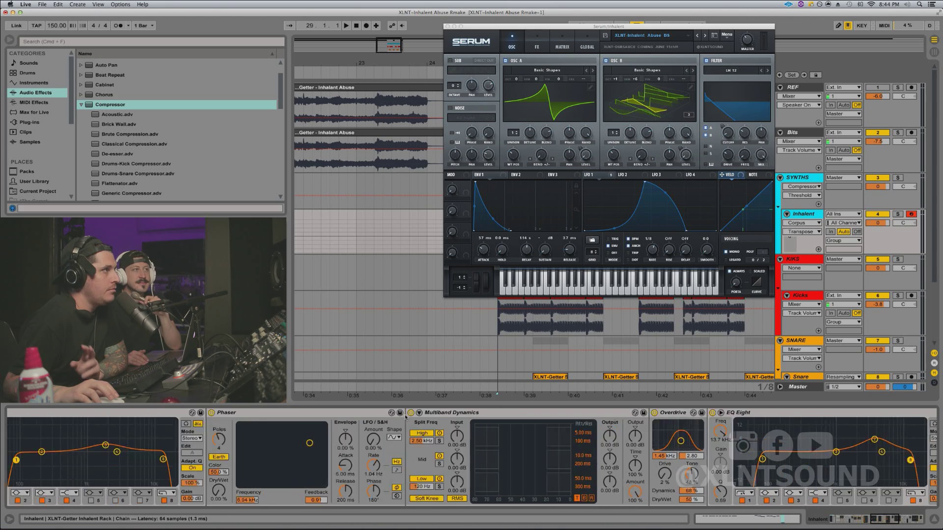
scroll(455, 344, "left", 2)
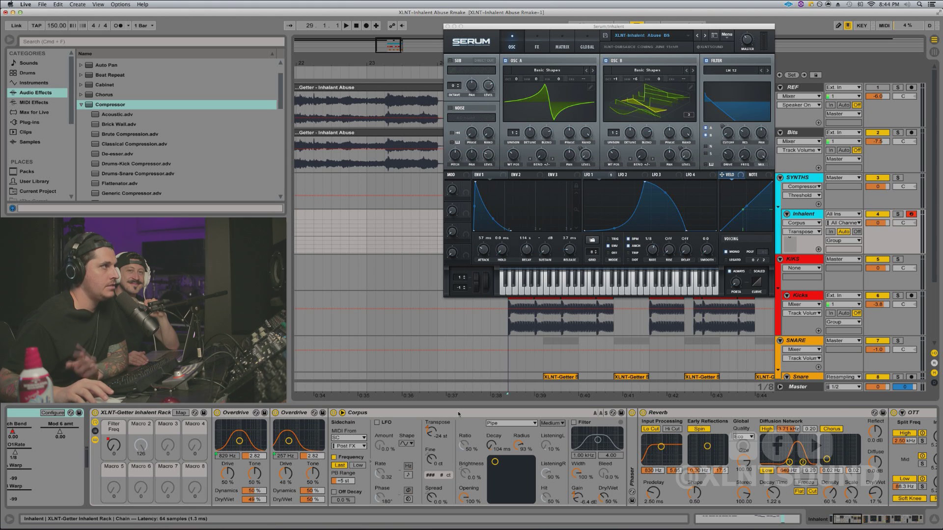
Insert a MIDI track below the Inhalent track and load the Xfer Records Serum Audio Unit on it
left_click(434, 246)
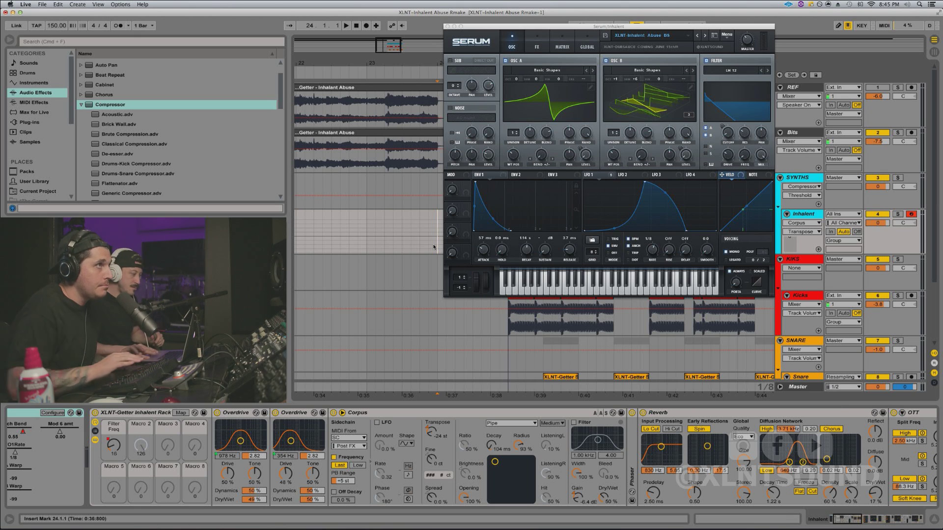
key("super+shift+t")
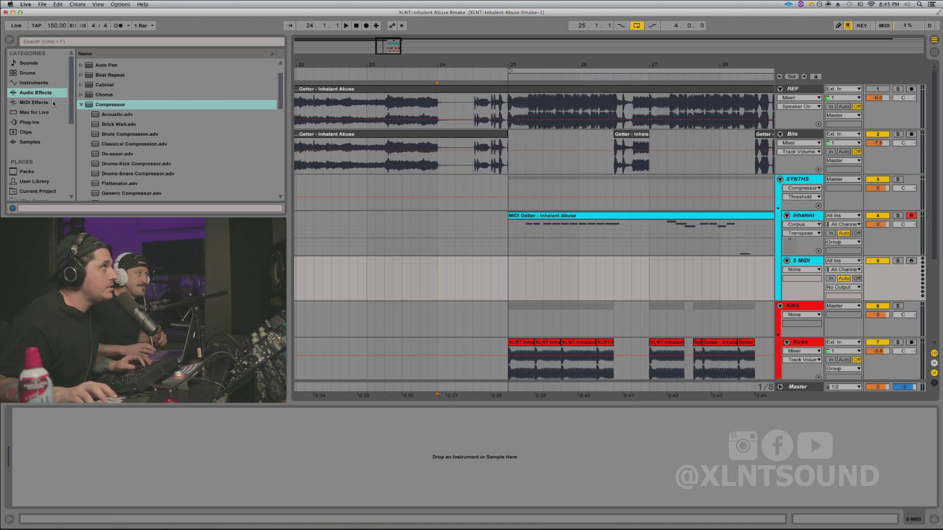
left_click(33, 122)
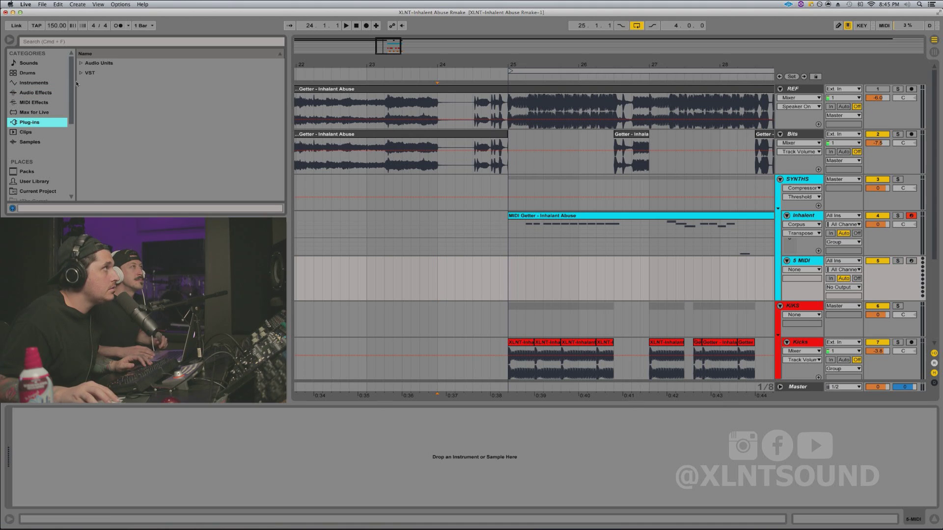
left_click(81, 63)
scroll(123, 138, "down", 10)
left_click(86, 186)
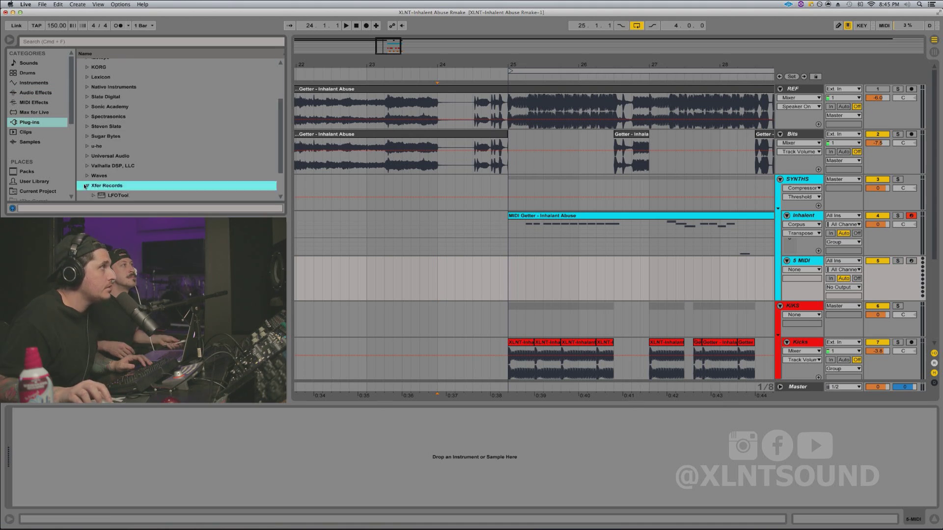
left_click_drag(98, 178, 544, 276)
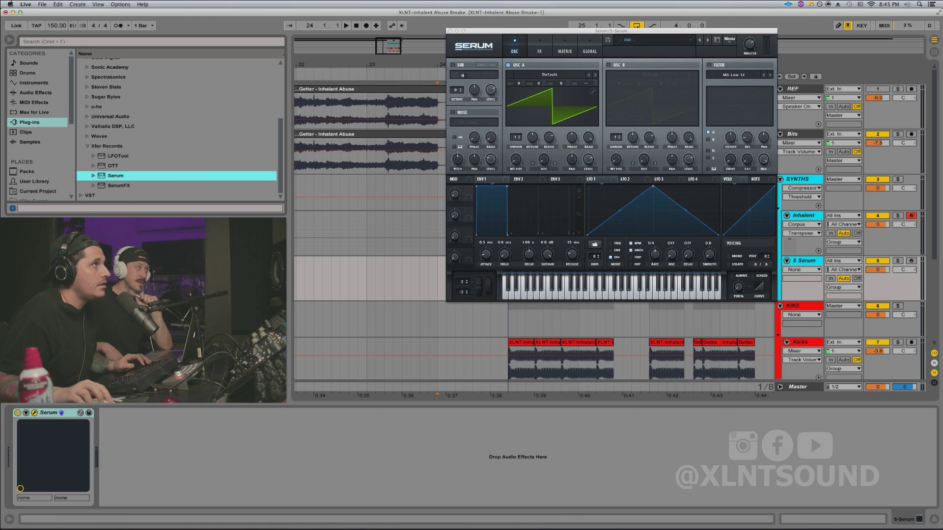
Copy the four-bar MIDI clip from the Inhalent track to bar 25 of the new Serum track
left_click(401, 251)
left_click(405, 188)
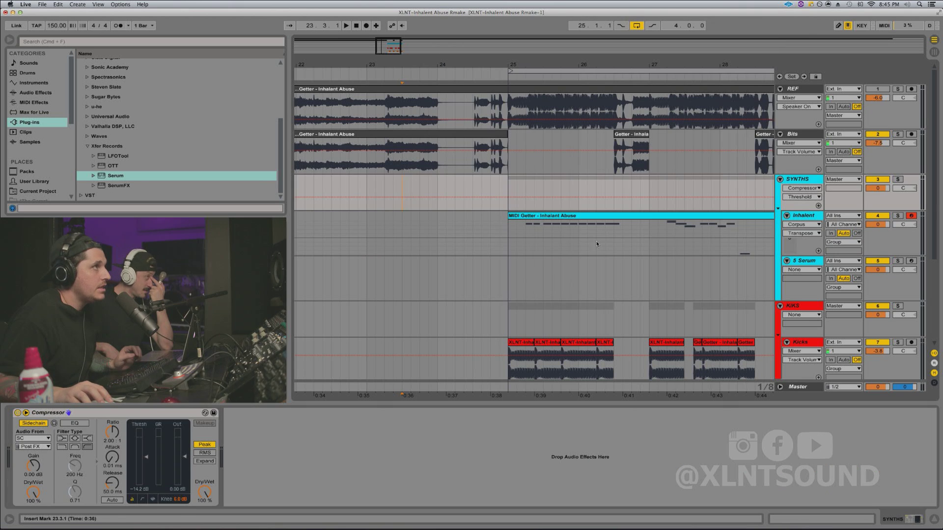
left_click(596, 240)
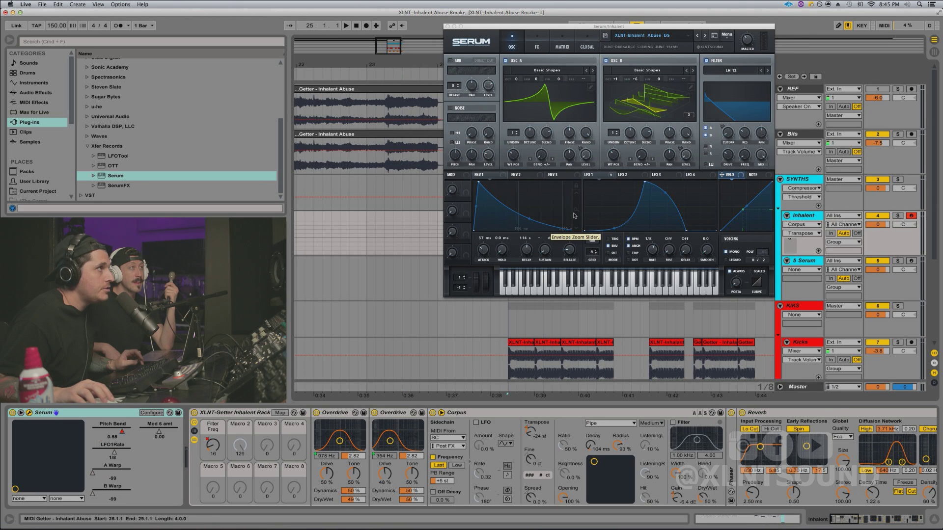
left_click(425, 285)
left_click(490, 319)
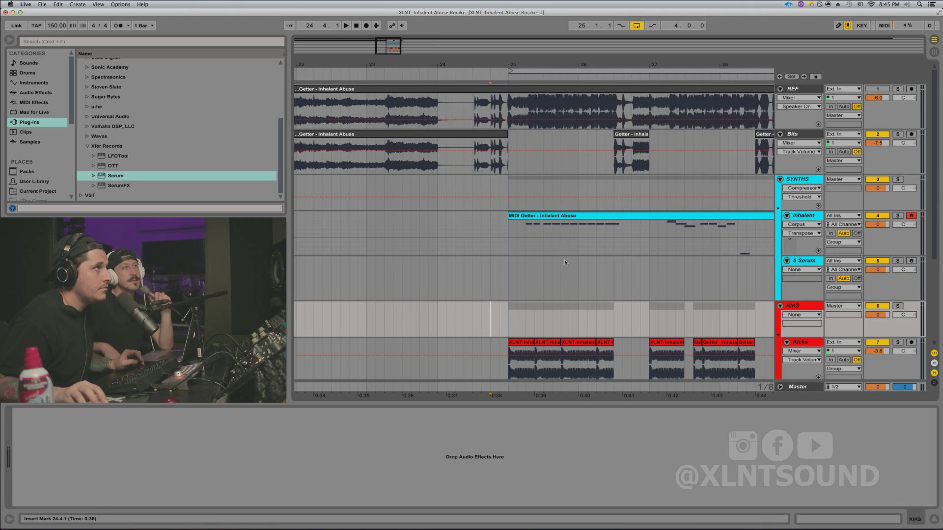
left_click_drag(602, 212, 596, 286)
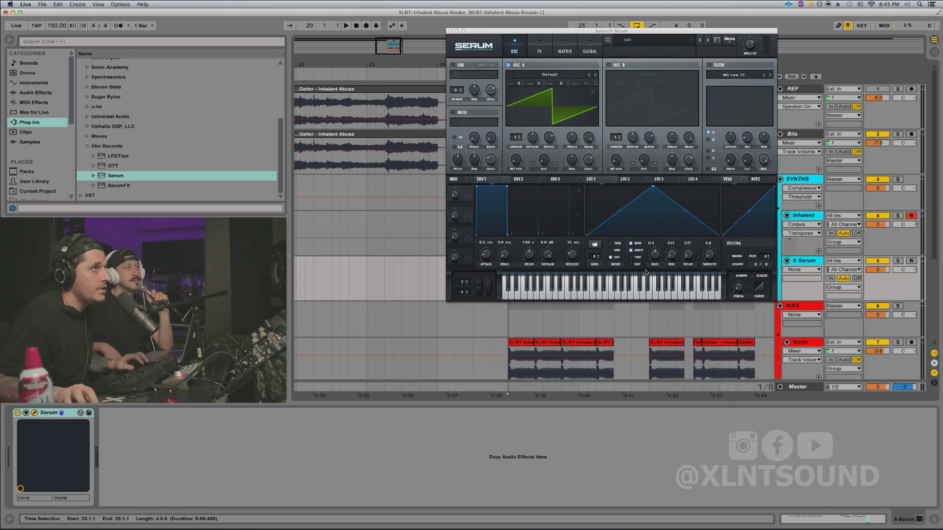
Audition the new Serum track soloed with its initial patch and clear the solo
left_click(898, 261)
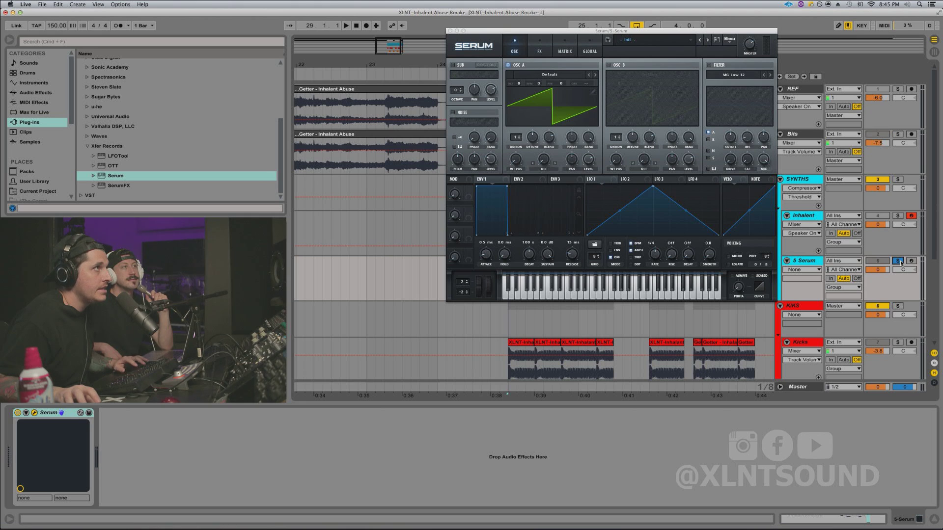
key("space")
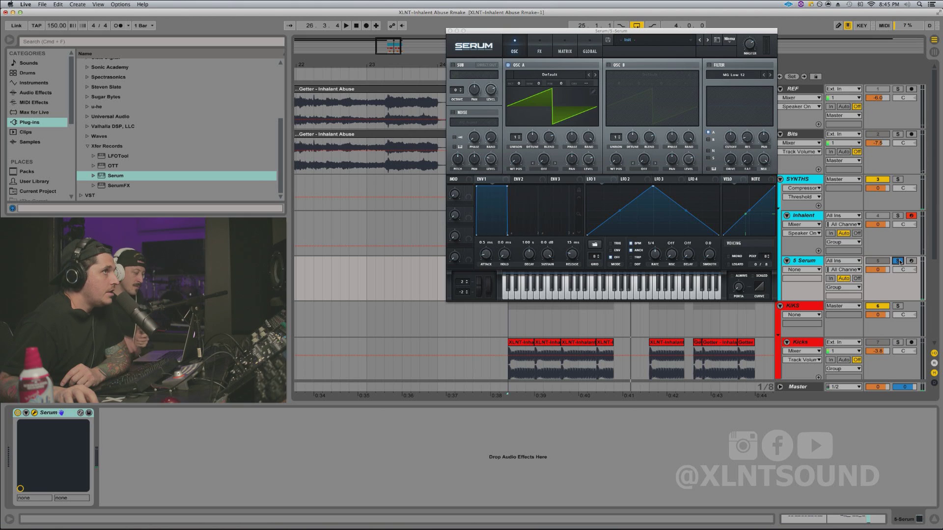
left_click(898, 262)
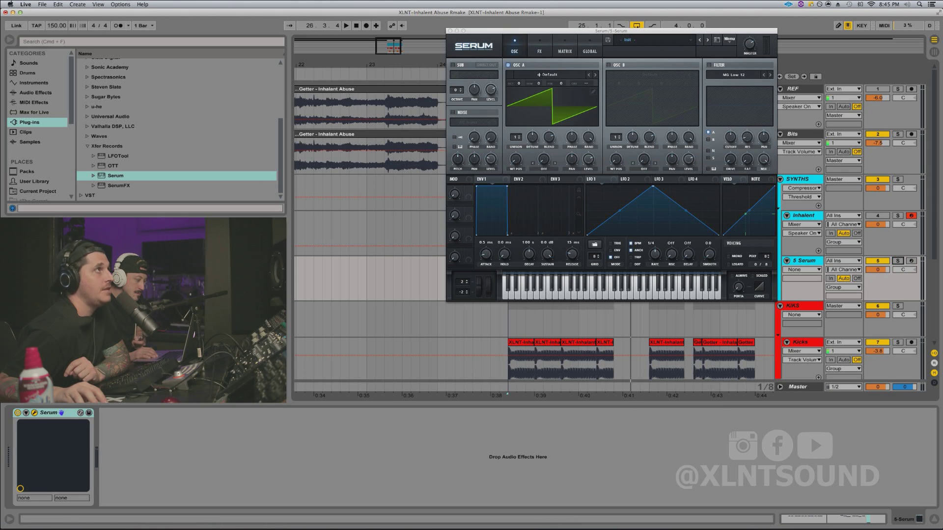
Load the Basic Shapes wavetable from the Analog category into oscillator A of the new Serum
left_click(540, 75)
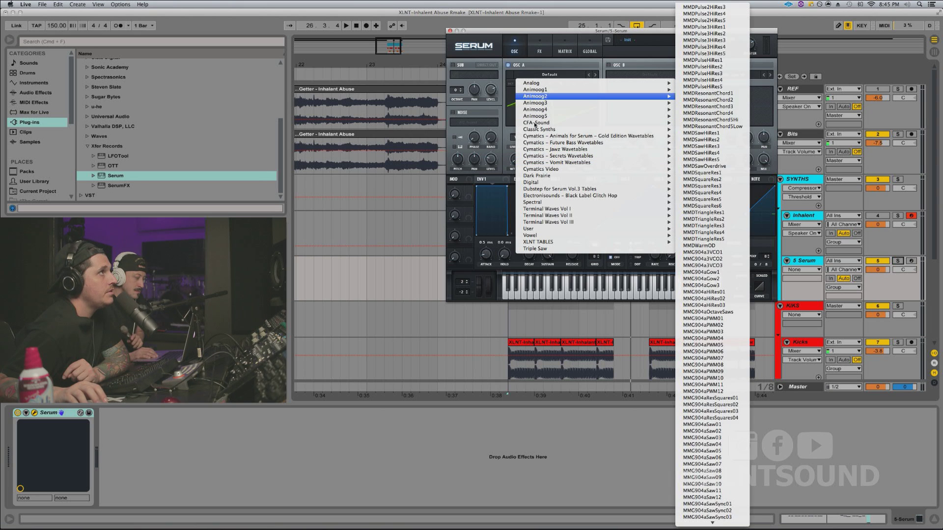
mouse_move(540, 82)
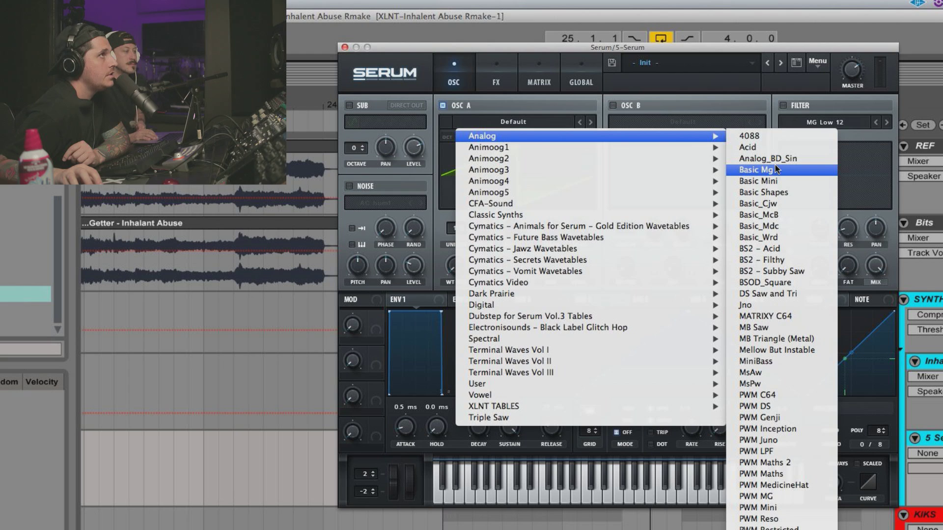
left_click(777, 193)
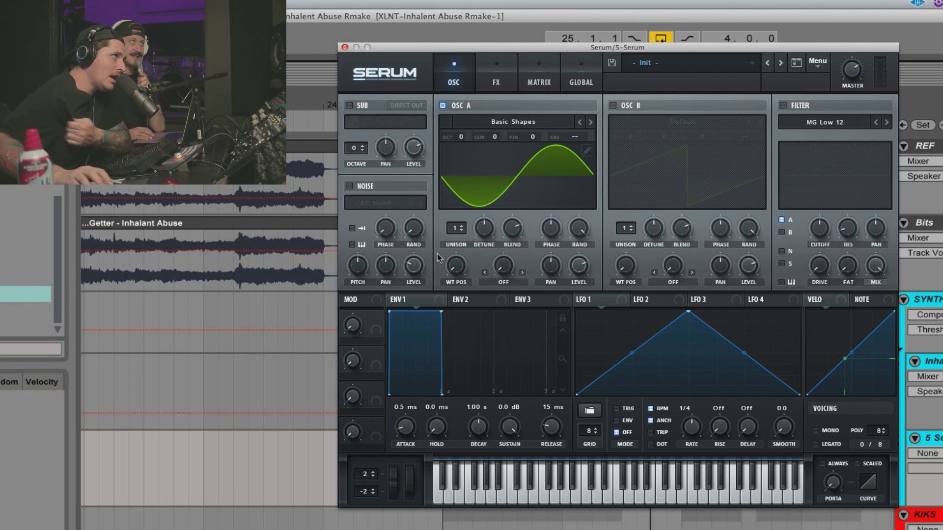
Move oscillator A's wavetable position to the triangle shape and look through its warp modes
left_click_drag(461, 265, 455, 205)
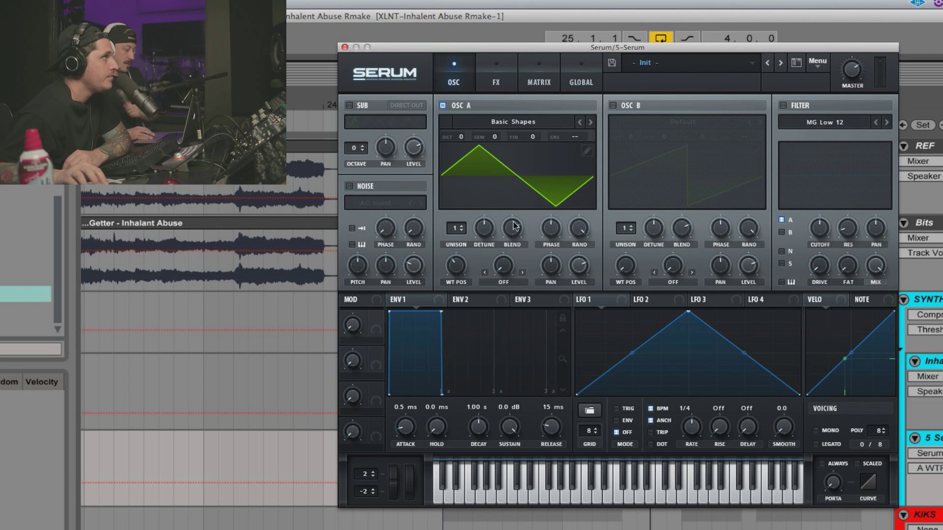
left_click(503, 282)
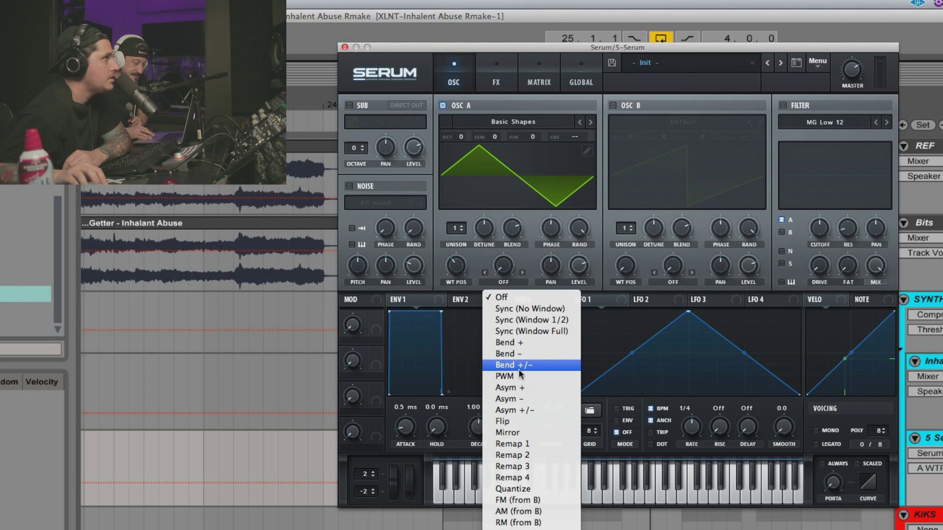
key("Escape")
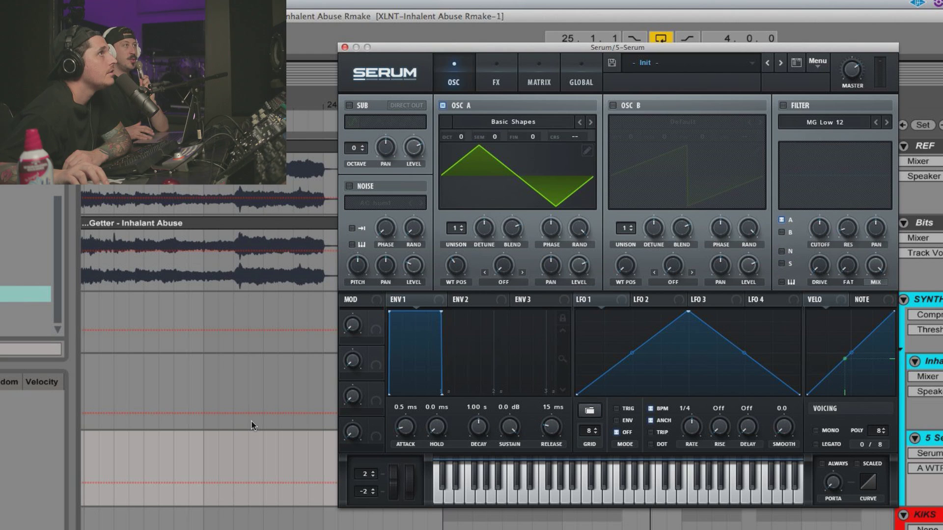
left_click_drag(598, 48, 592, 49)
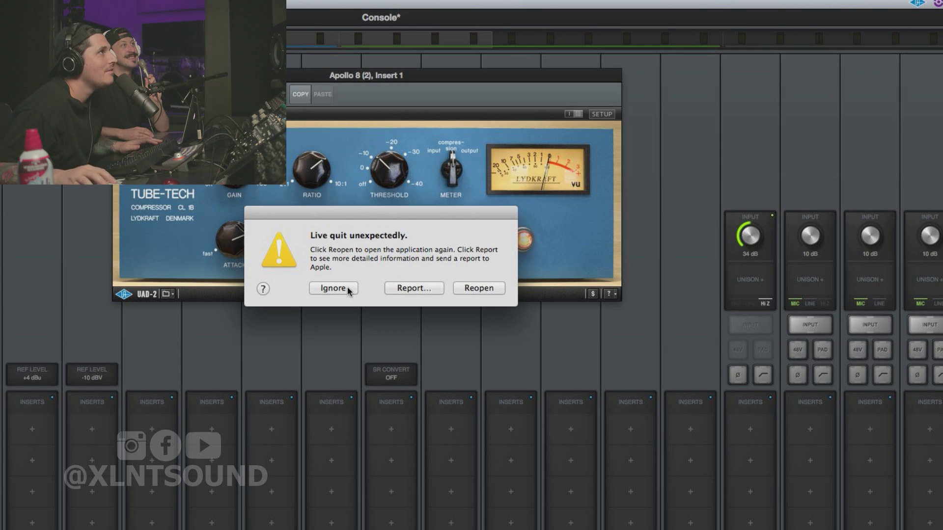
Reopen Ableton Live and recover the work on the Live Set "XLNT-Inhalent Abuse Rmake.als"
left_click(475, 293)
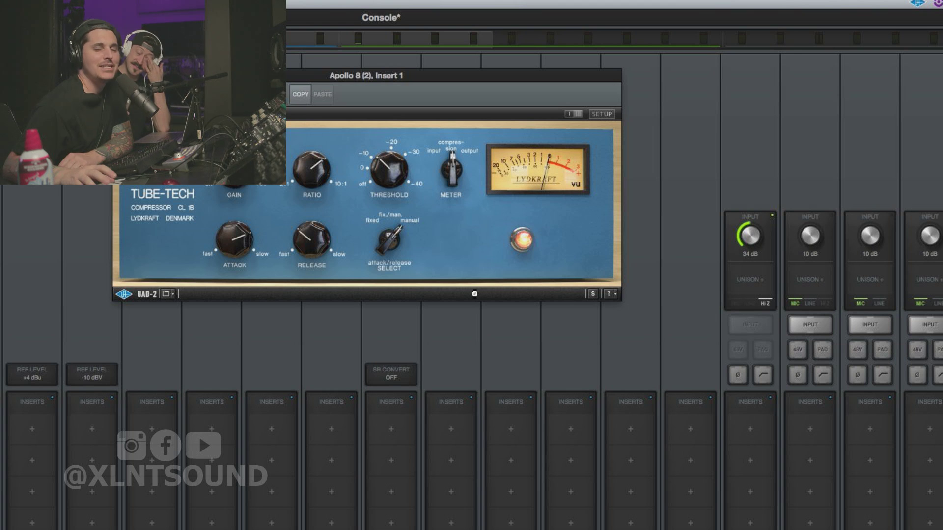
scroll(271, 508, "right", 2)
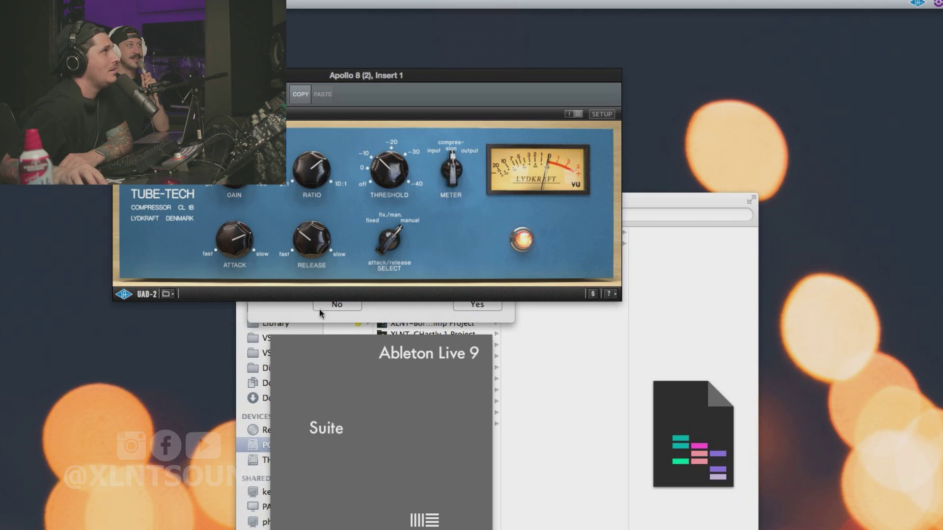
left_click(471, 304)
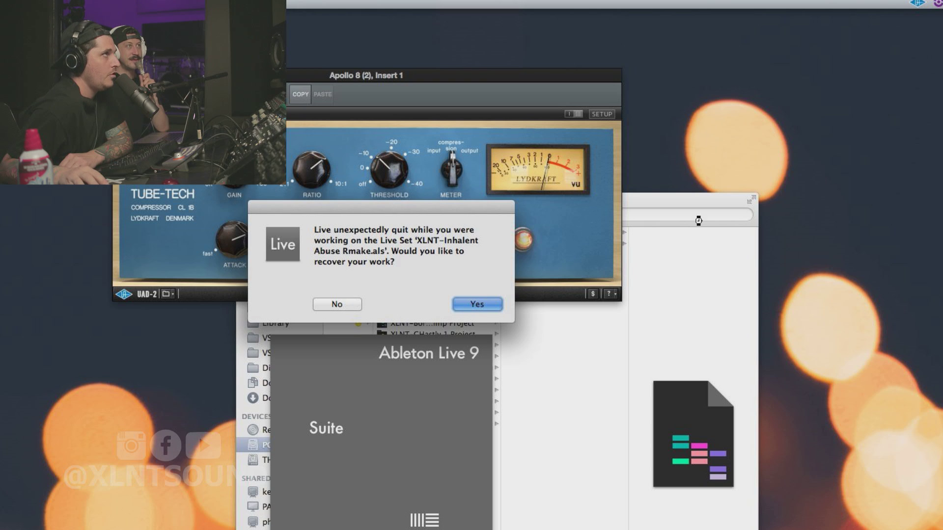
left_click(680, 202)
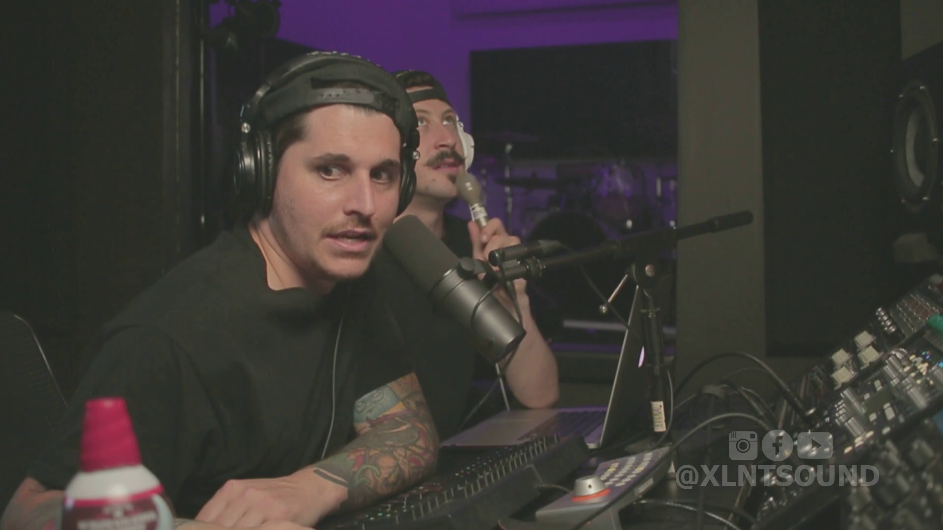
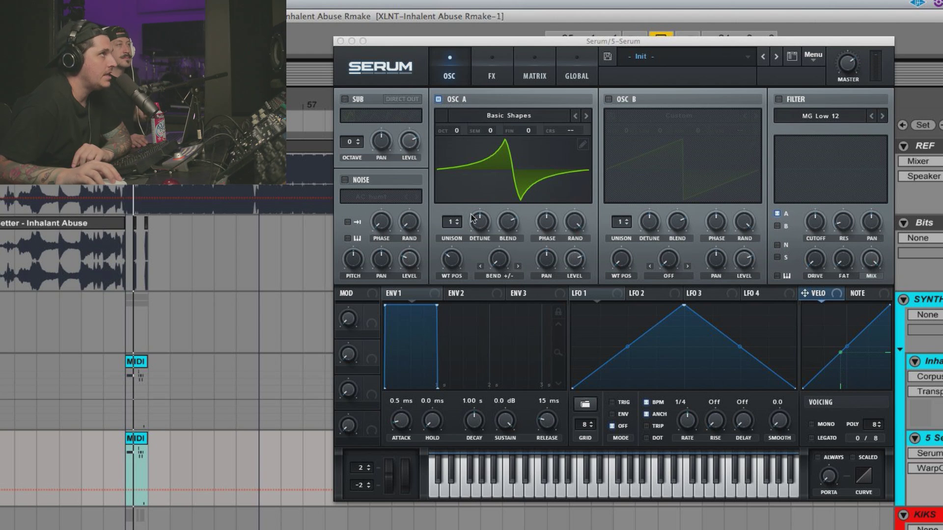
Fine-tune oscillator A's Bend +/- amount and enable oscillator B with the Basic Shapes wavetable from the Analog category
mouse_move(499, 260)
left_mouse_down()
mouse_move(498, 235)
mouse_move(500, 274)
left_mouse_up()
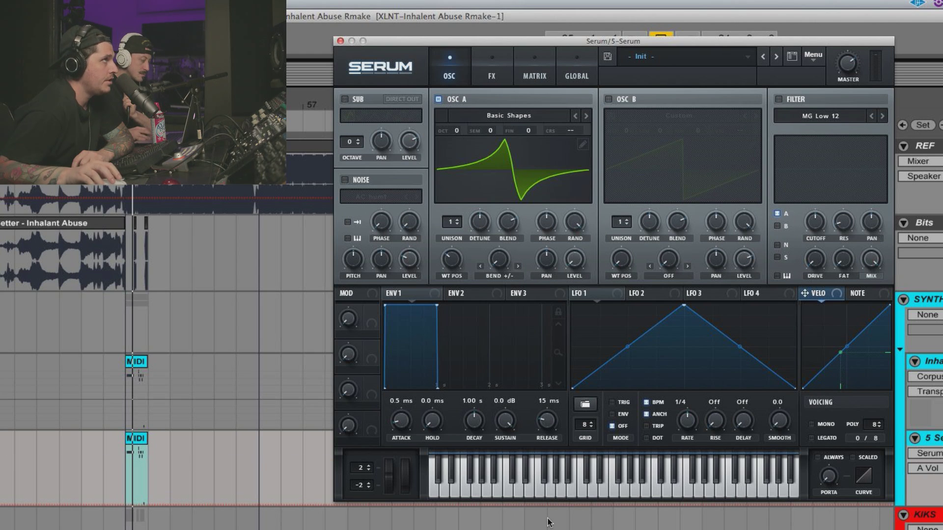
left_click(608, 100)
left_click(638, 116)
mouse_move(857, 130)
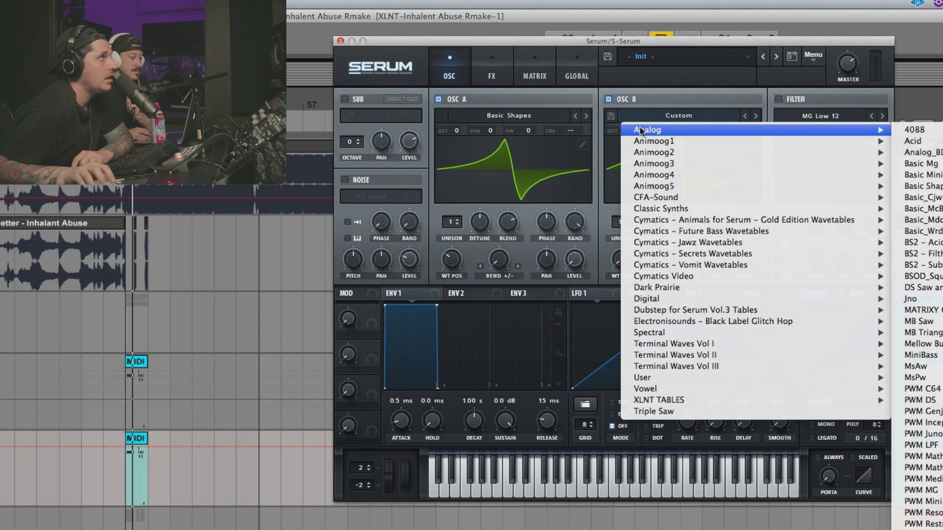
left_click(935, 186)
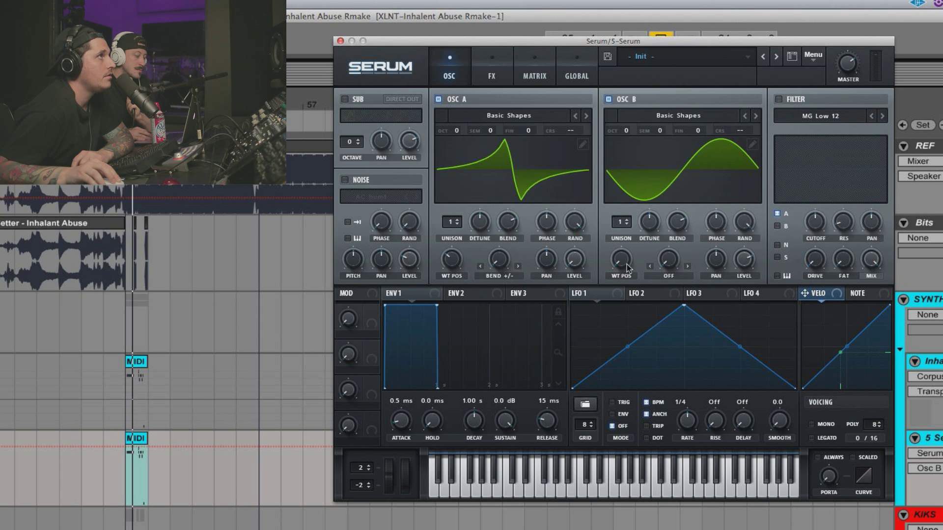
Set oscillator B to the triangle shape tuned up 1 octave and 6 semitones, and adjust oscillator A's level
left_click_drag(621, 258, 618, 208)
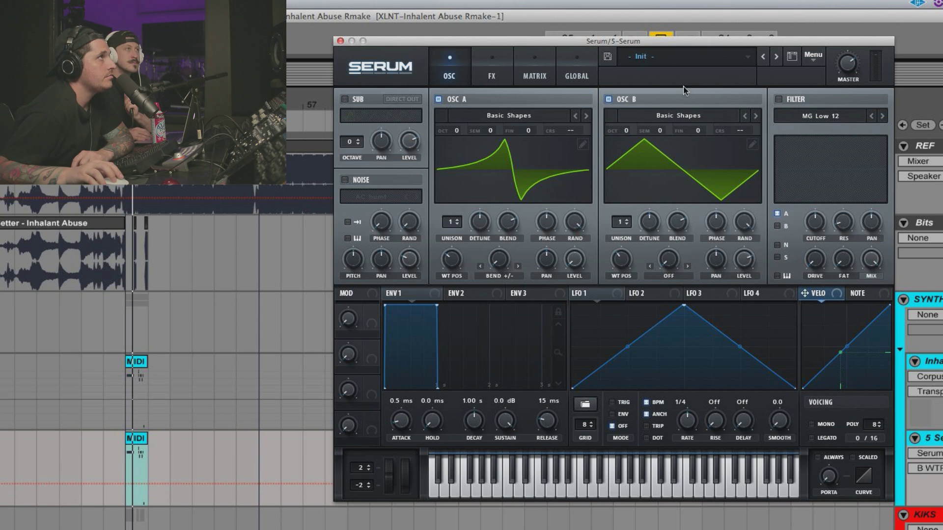
left_click_drag(626, 131, 655, 91)
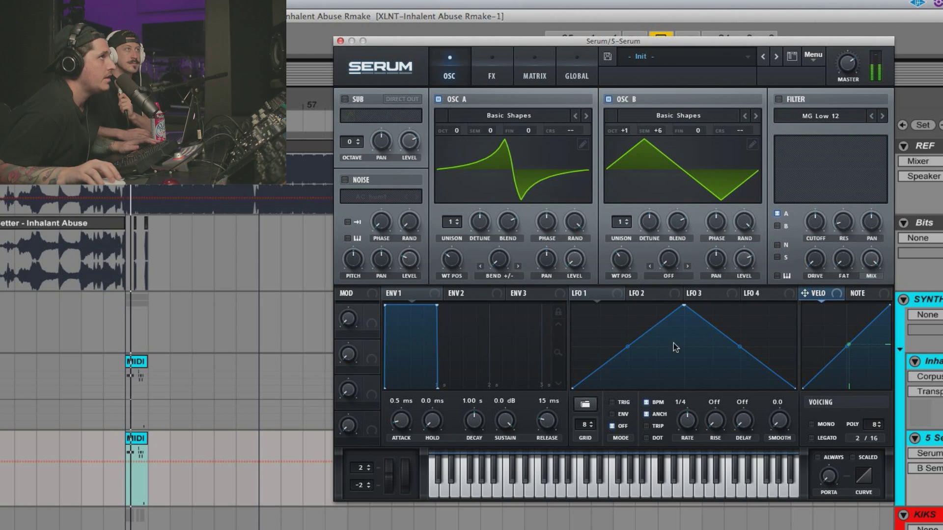
left_click_drag(575, 259, 582, 147)
key("space")
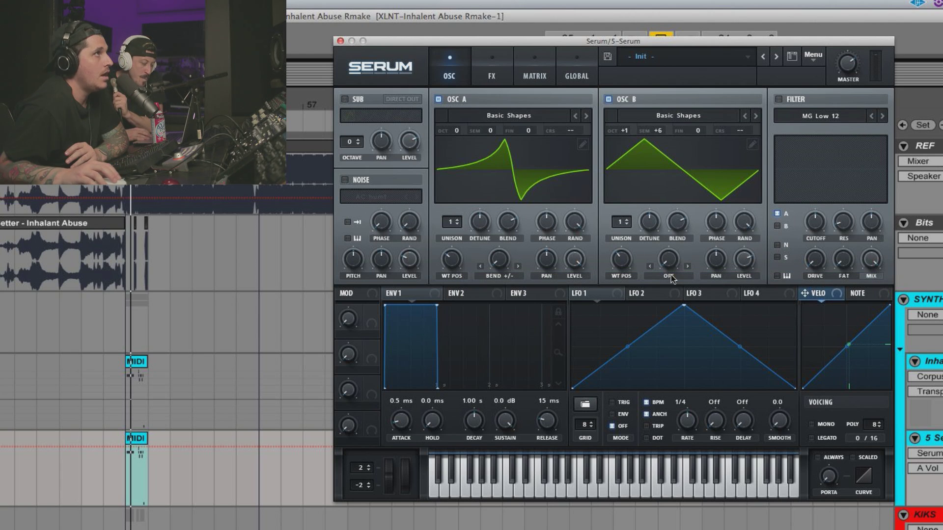
Set oscillator B's warp mode to Bend +/- at about -99% and check the levels of both oscillators
left_click(669, 276)
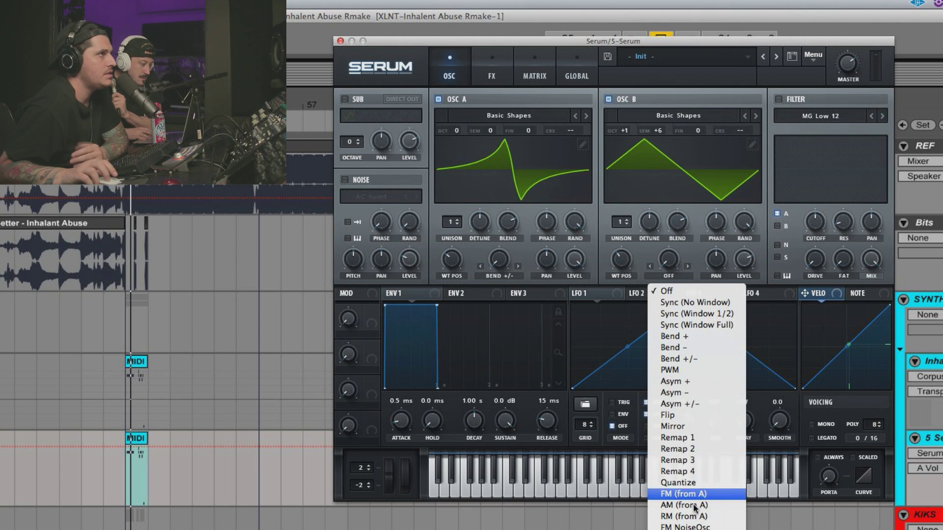
left_click(684, 360)
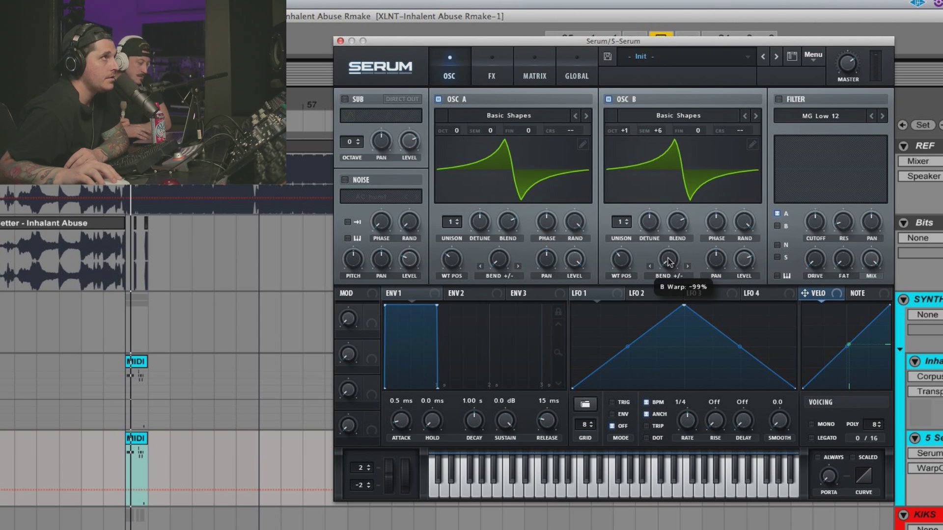
left_click_drag(668, 259, 668, 260)
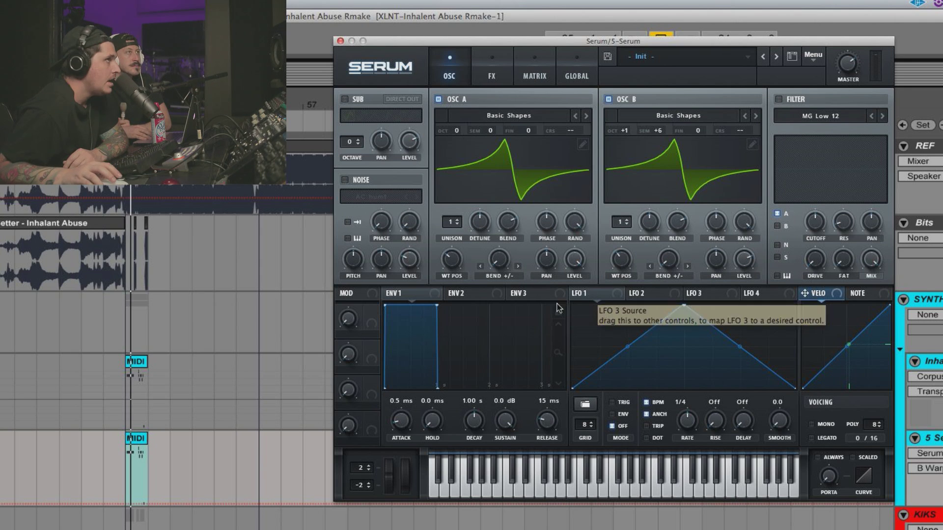
left_click(744, 259)
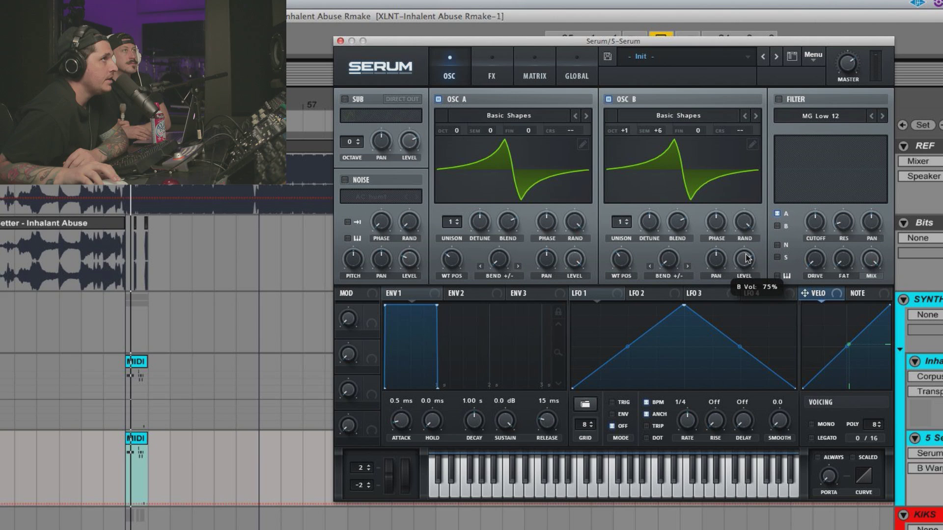
left_click(573, 259)
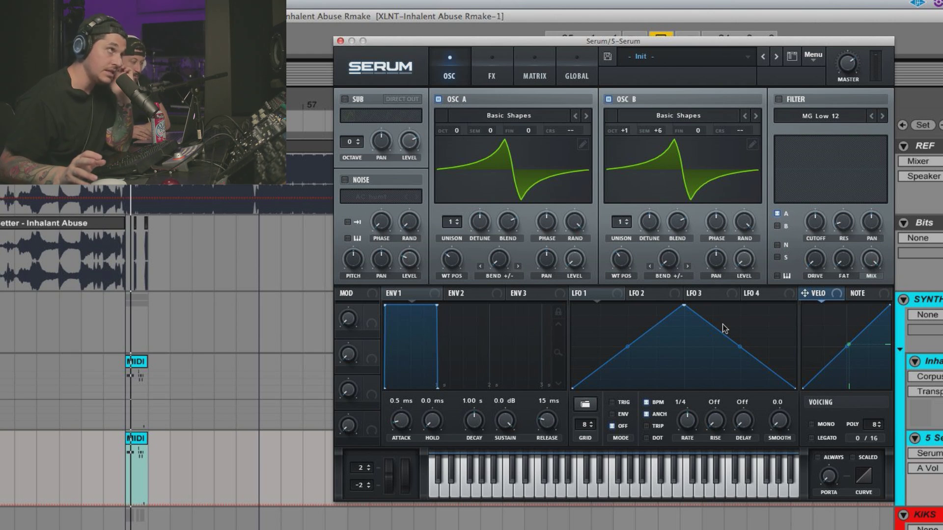
Switch LFO 1 to envelope mode, move its peak slightly earlier and add a zero-level point before the cycle's end
left_click(612, 414)
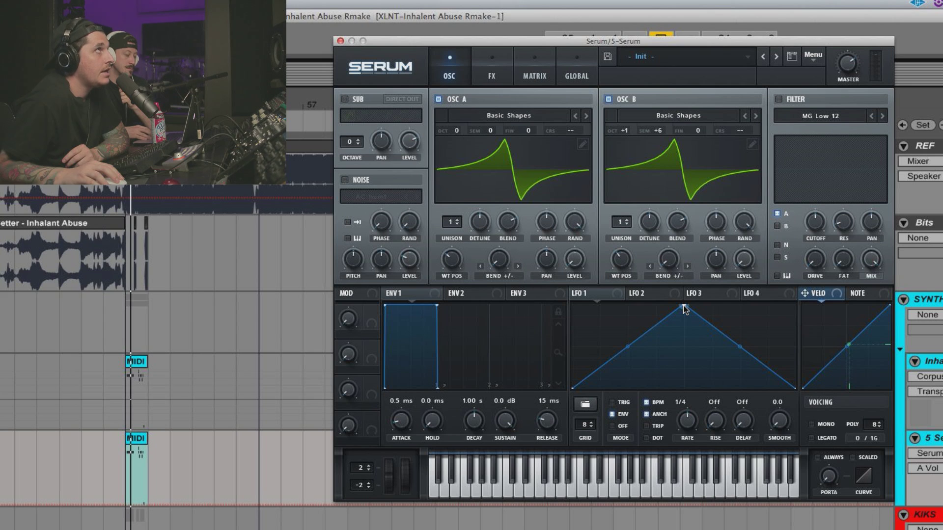
mouse_move(685, 308)
left_mouse_down()
mouse_move(672, 287)
mouse_move(673, 300)
left_mouse_up()
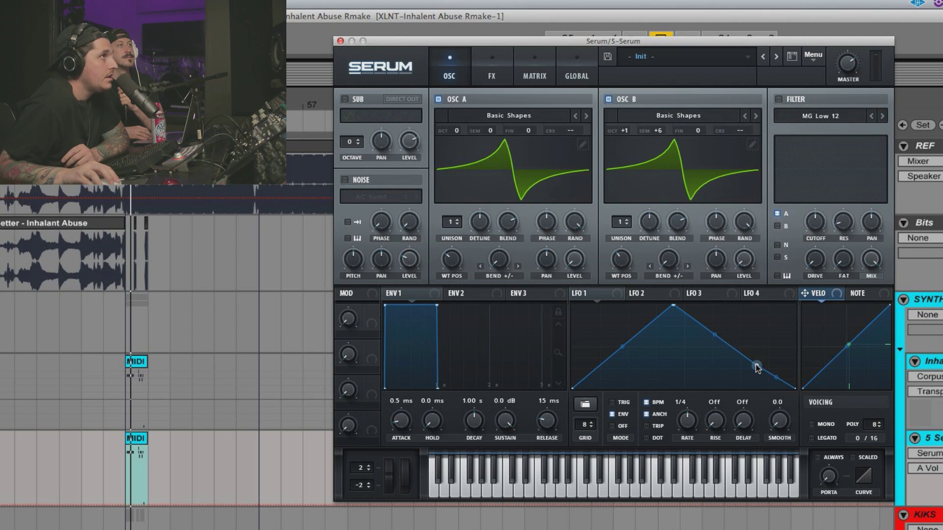
left_click_drag(755, 364, 754, 400)
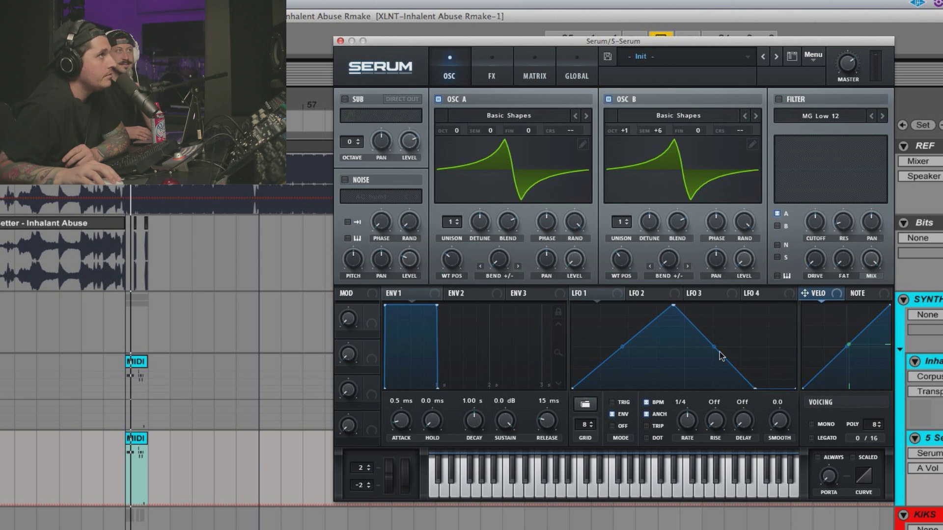
Bend LFO 1's falling segment outward into a convex curve and its rising segment inward into a concave one
left_click_drag(715, 350, 714, 339)
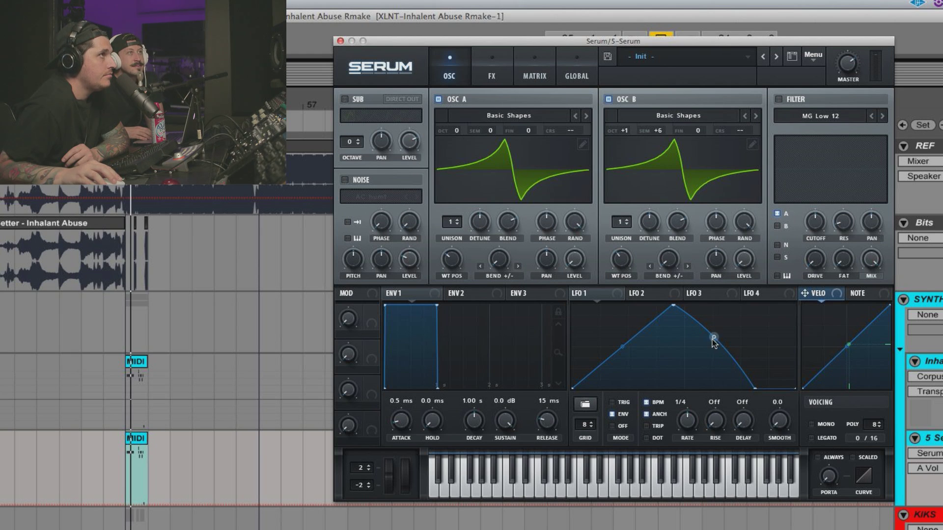
left_click_drag(712, 338, 713, 330)
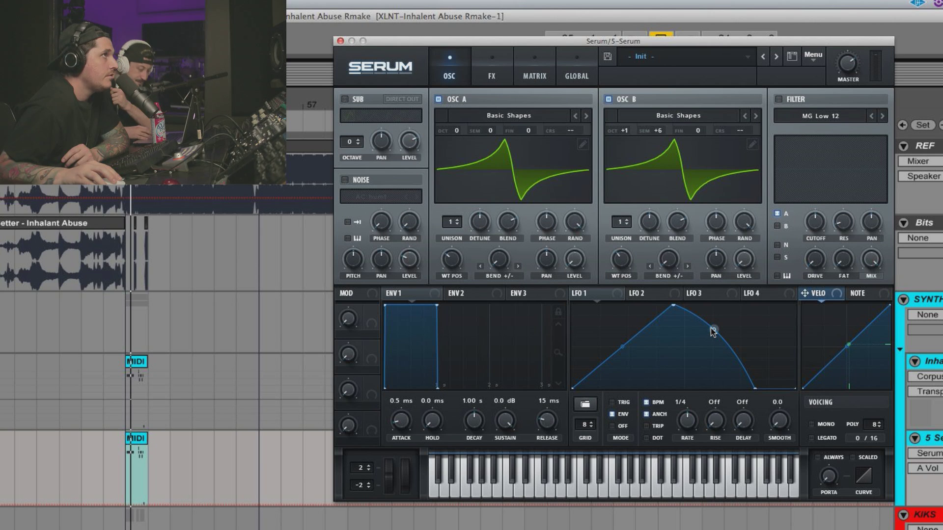
left_click_drag(710, 327, 710, 326)
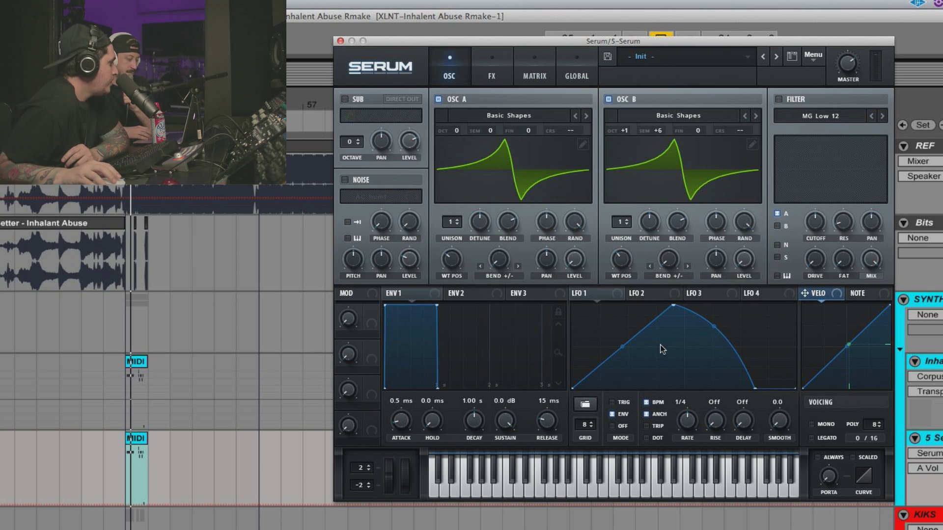
left_click_drag(628, 347, 630, 363)
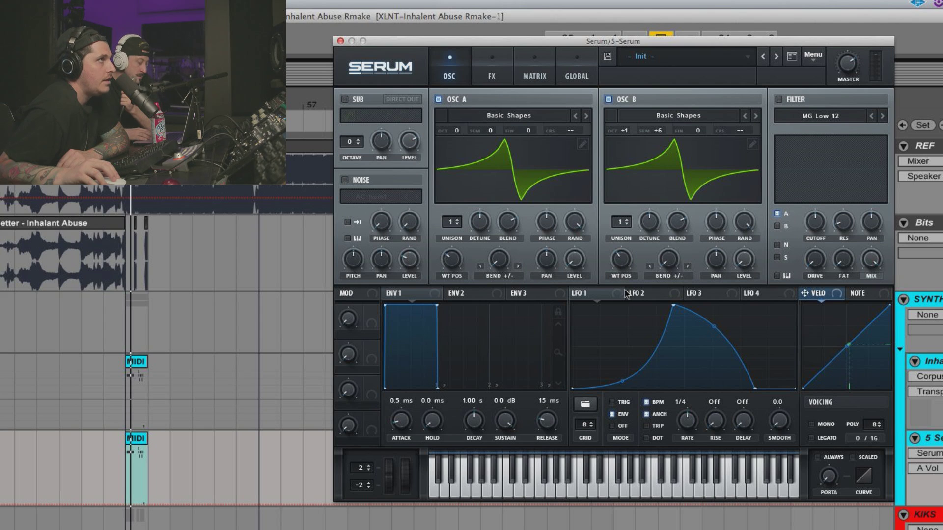
Assign LFO 1 to the levels of oscillators A and B, and set Envelope 1's attack to 57 ms
left_click_drag(574, 293, 576, 262)
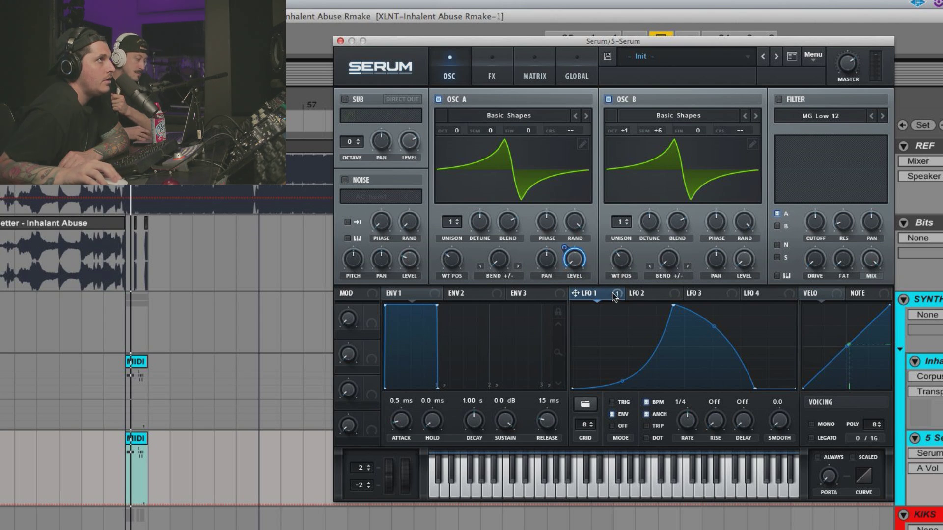
left_click_drag(612, 295, 743, 261)
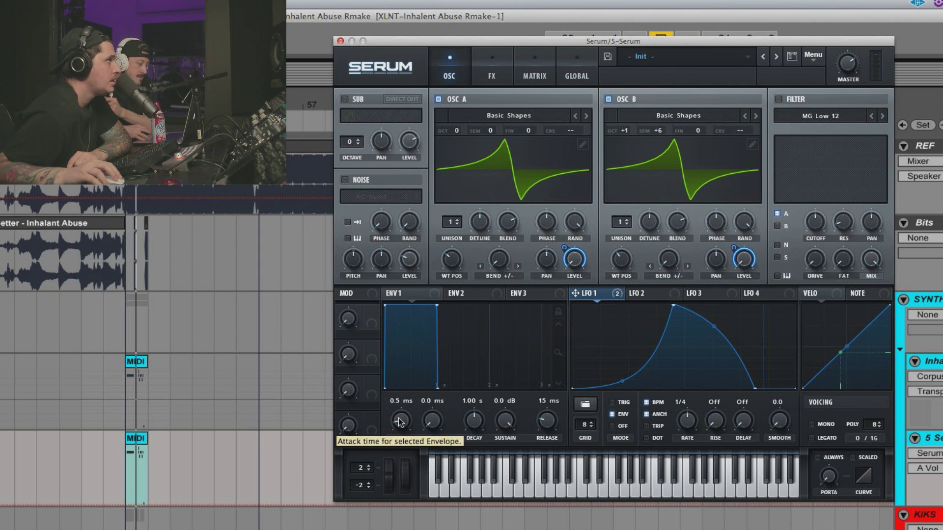
scroll(400, 421, "down", 2)
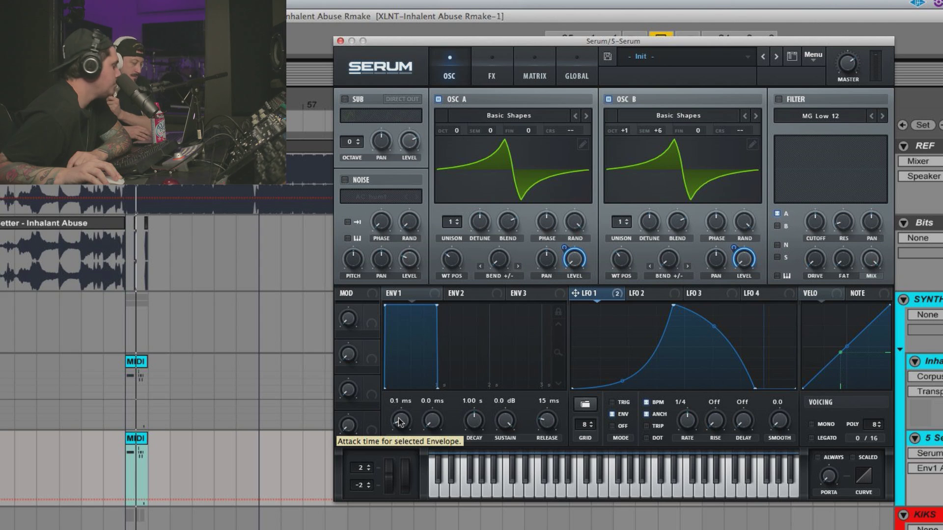
left_click_drag(400, 422, 399, 389)
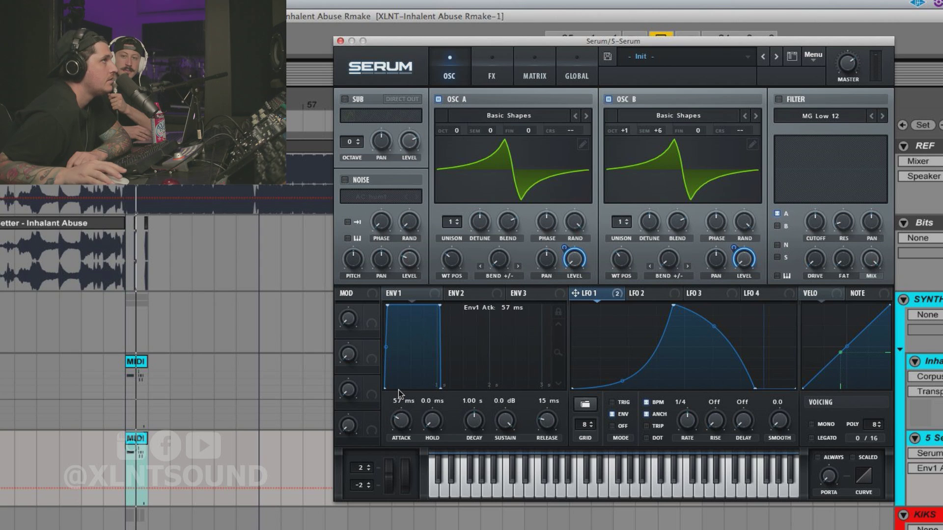
Toggle the global preference "Double-Click for typable values on controls" and return to the oscillator view
left_click(565, 70)
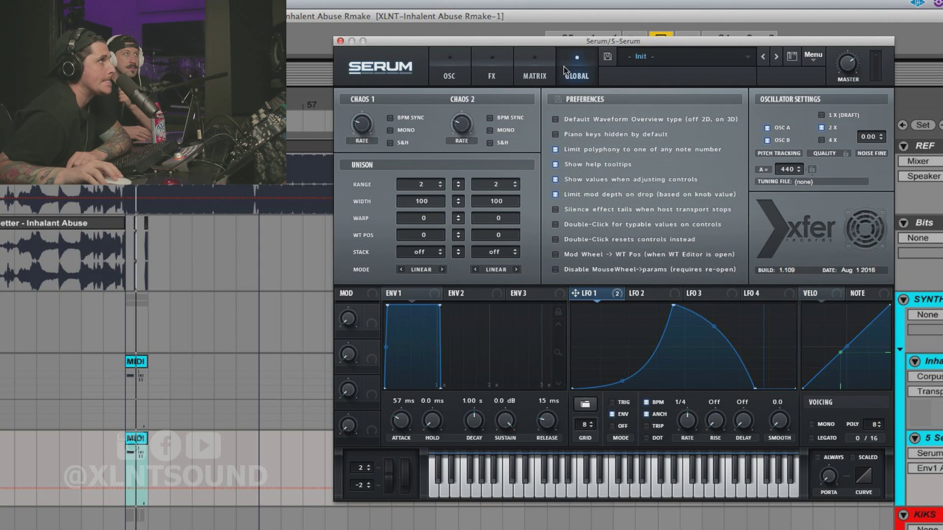
left_click(556, 225)
left_click(449, 69)
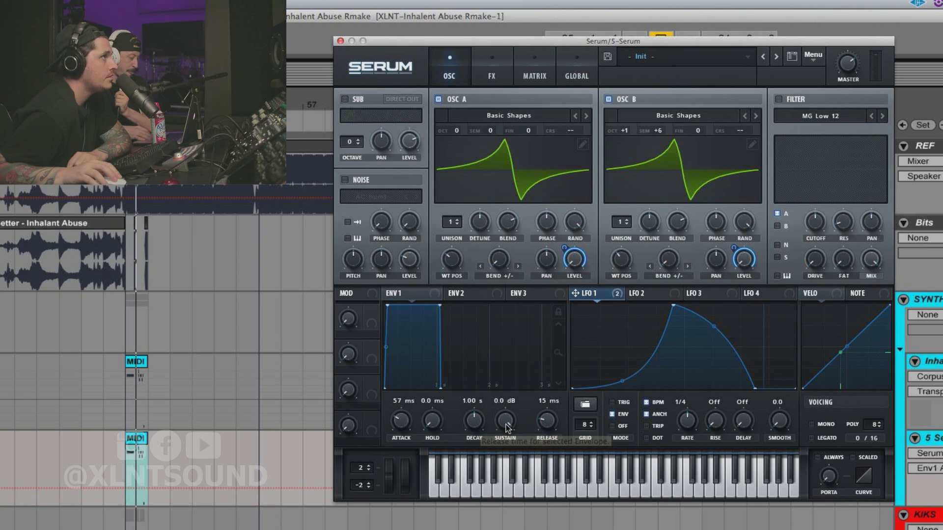
Lower Envelope 1's sustain to its minimum and set its release to 7.7 ms
left_click_drag(505, 421, 505, 456)
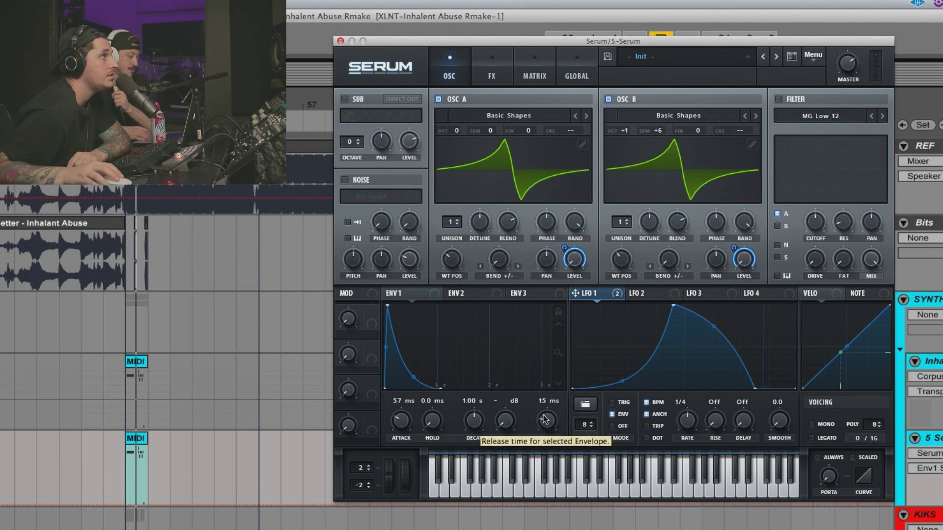
left_click_drag(548, 422, 549, 427)
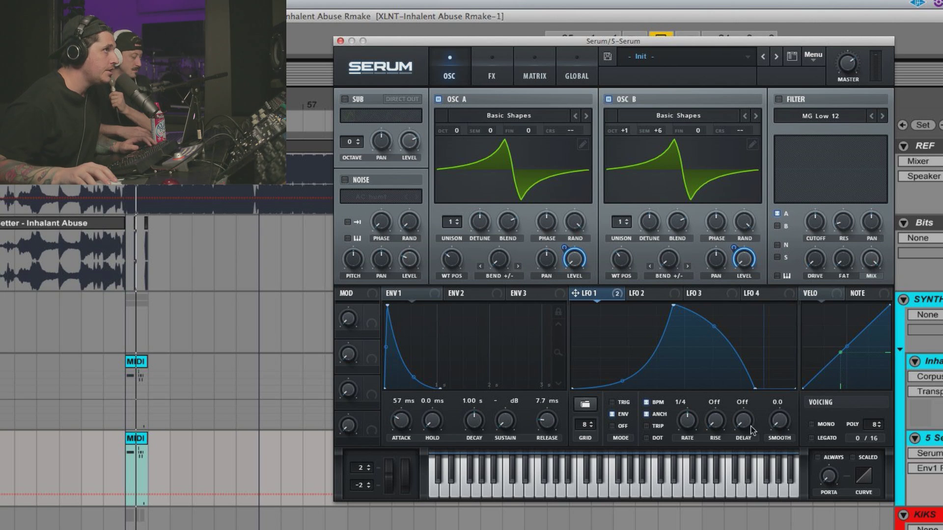
Switch the synth's voicing to Mono and set the pitch bend range to 1 up and -1 down
left_click(811, 424)
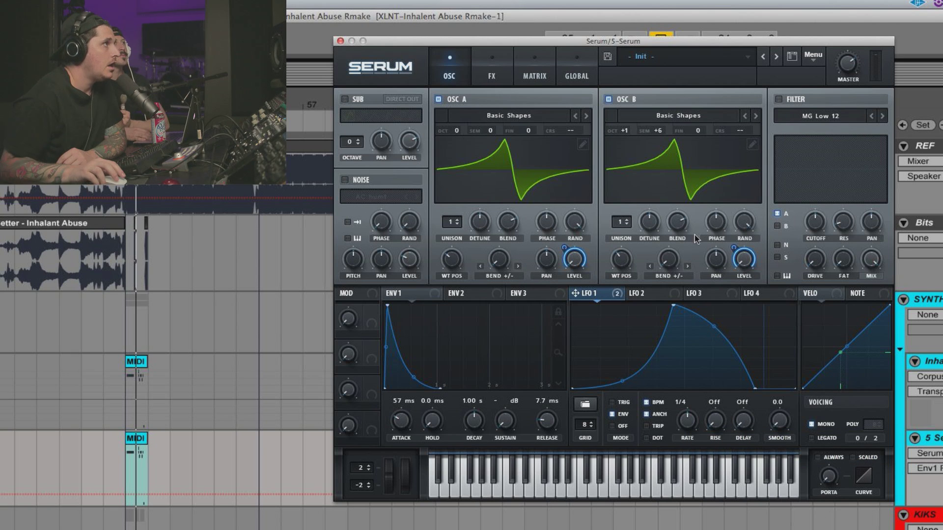
left_click(368, 470)
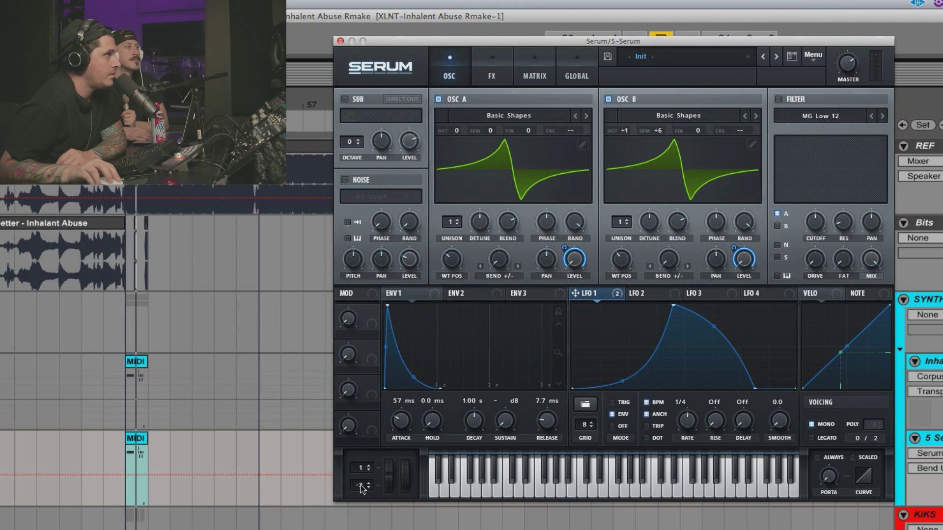
left_click_drag(361, 487, 363, 486)
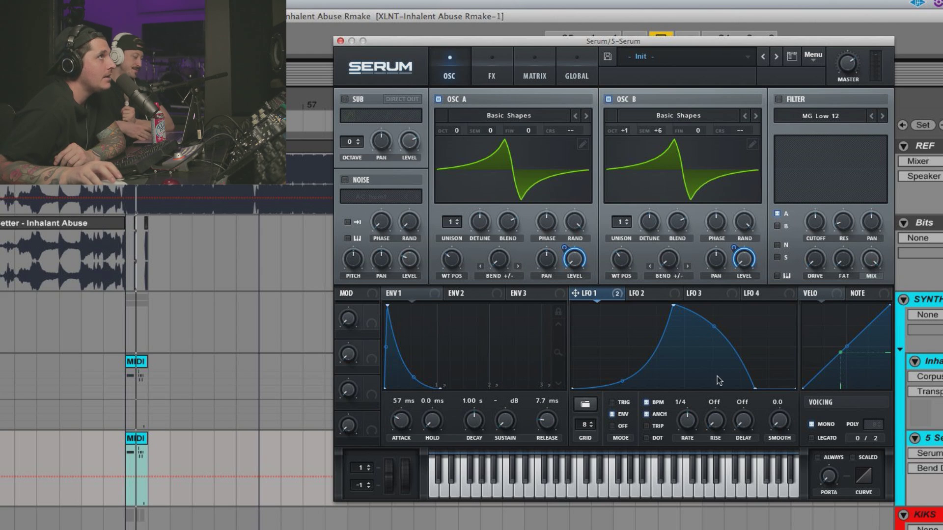
Enable the oscillator-view filter and set its type to the Multi filter LH 12
left_click(779, 99)
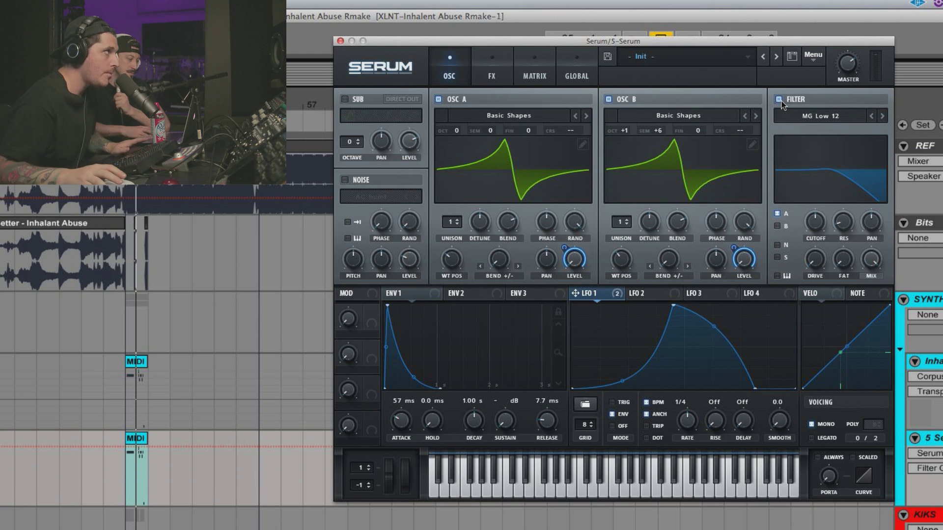
left_click(801, 118)
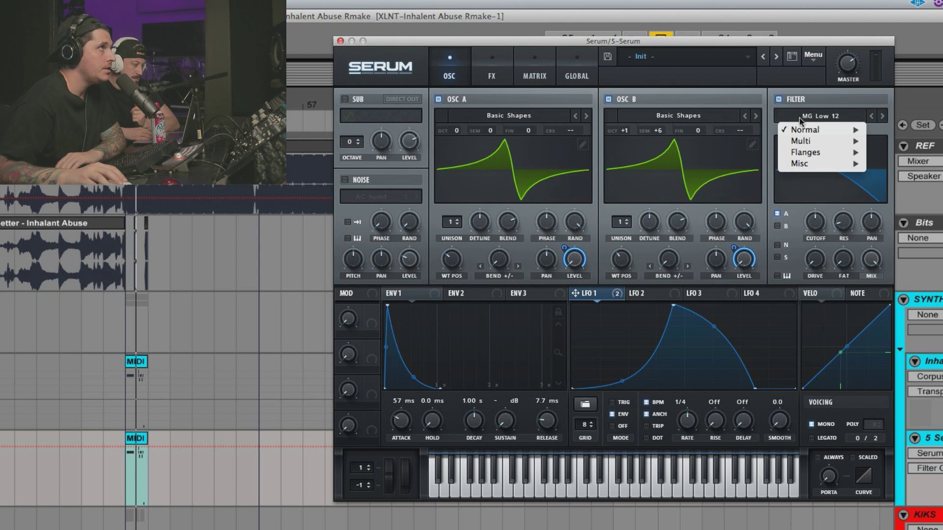
mouse_move(809, 165)
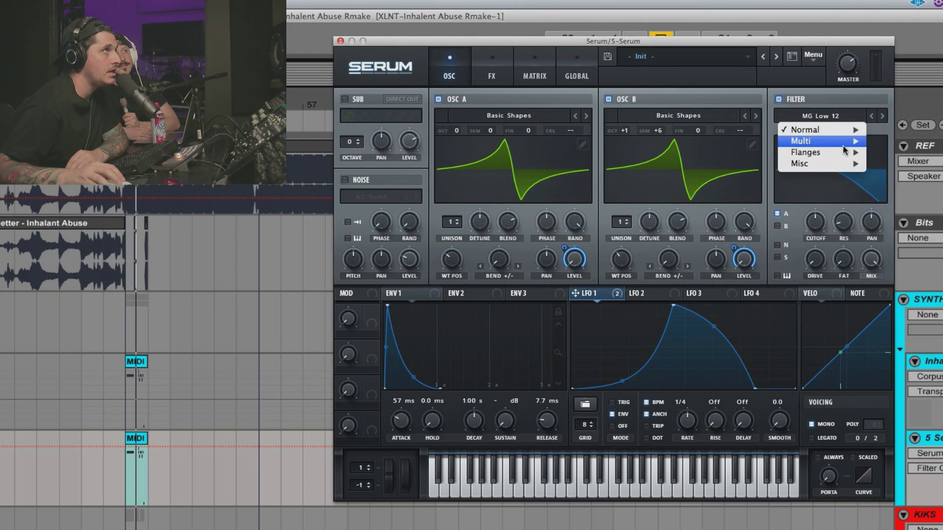
mouse_move(828, 138)
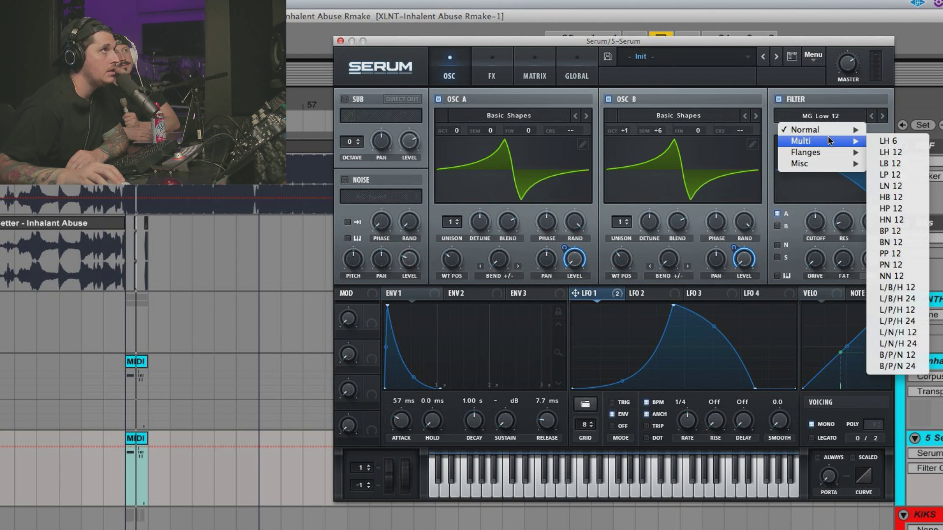
left_click(884, 152)
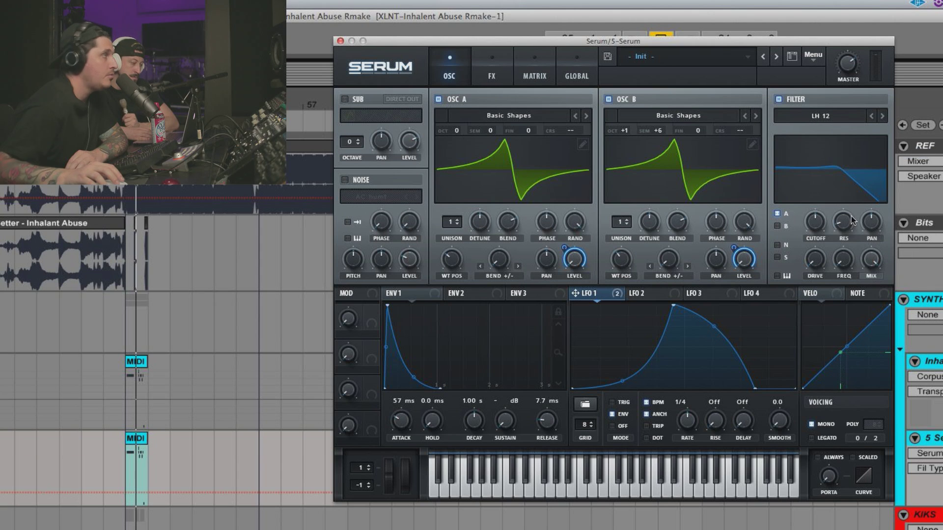
Lower the filter cutoff to near its minimum and assign LFO 1 to it with a modulation amount of 55
left_click_drag(824, 223, 817, 278)
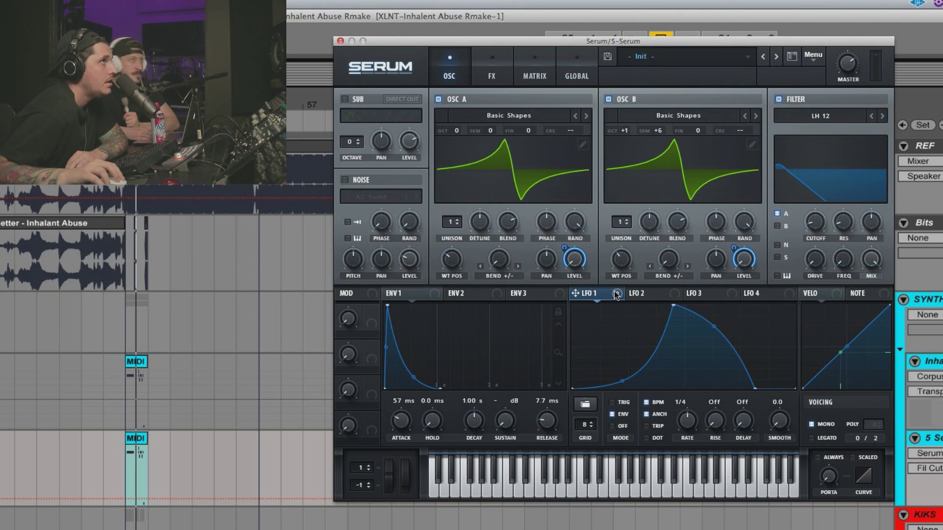
left_click_drag(616, 295, 812, 225)
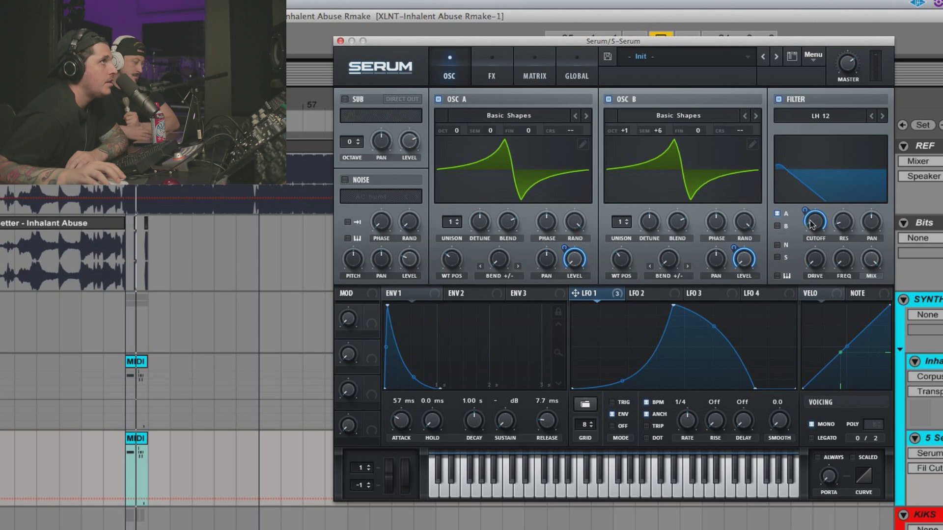
right_click(806, 211)
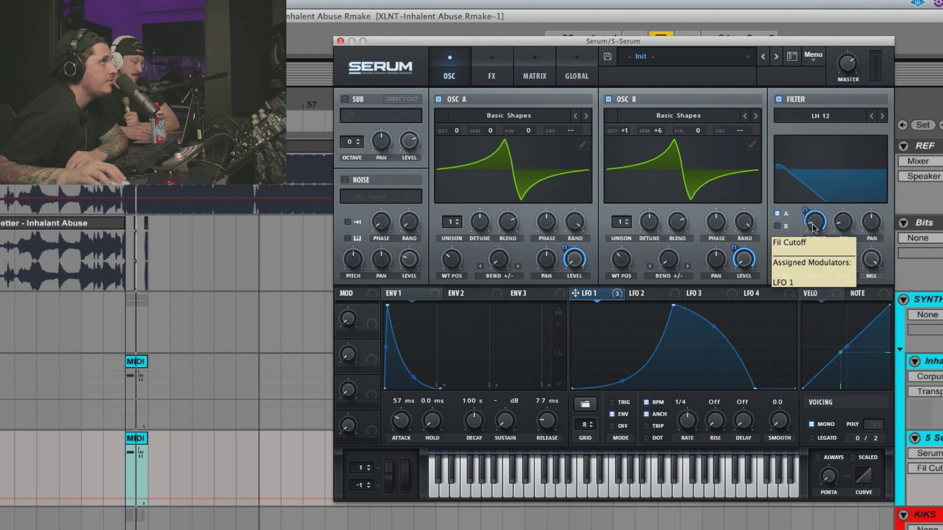
left_click(806, 211)
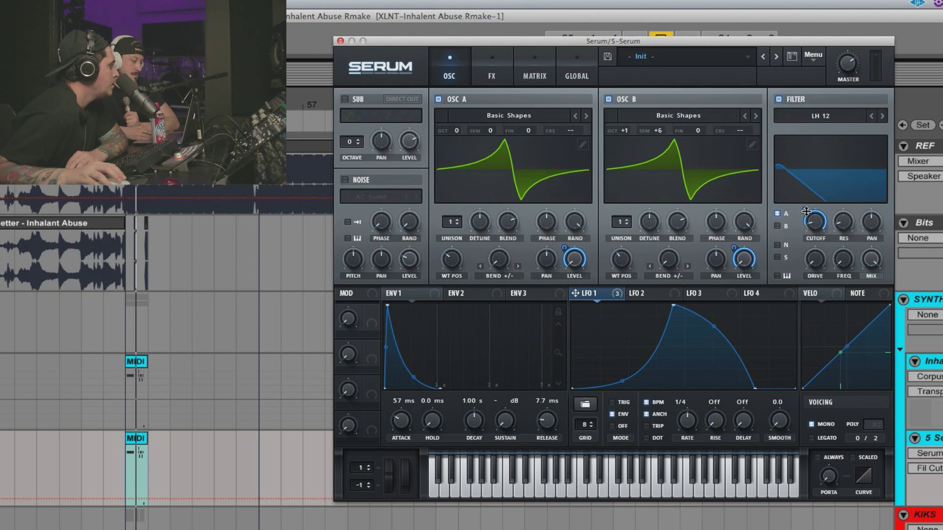
left_click_drag(806, 211, 806, 236)
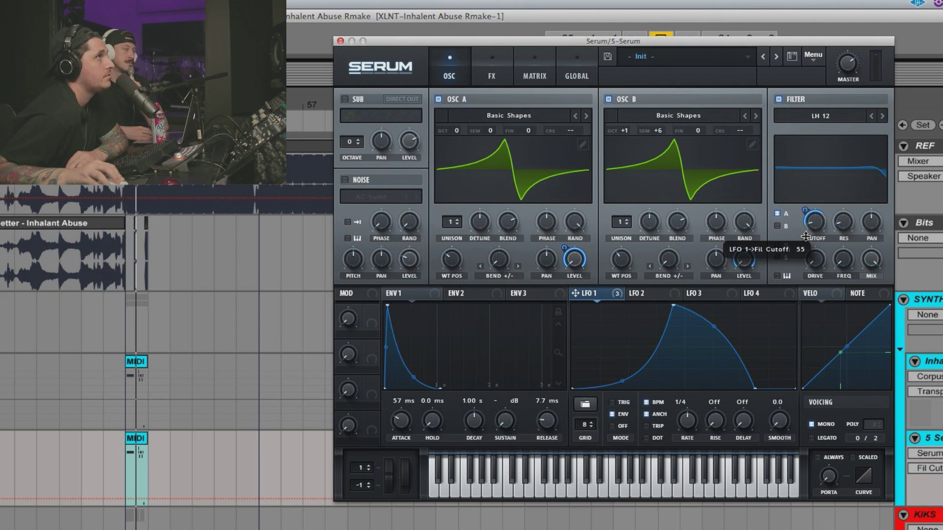
left_click_drag(806, 234, 806, 235)
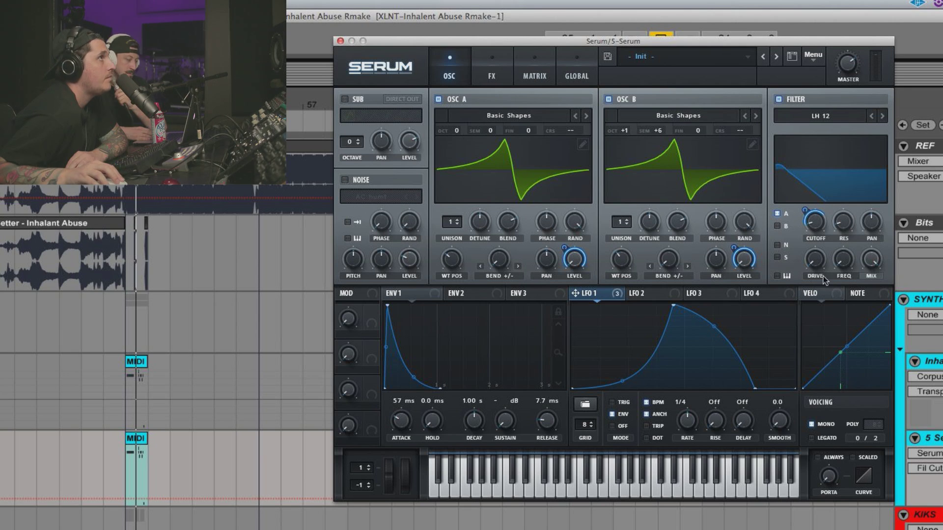
Raise the filter drive to 25% and audition the synth clip
mouse_move(820, 264)
left_click_drag(820, 264, 818, 230)
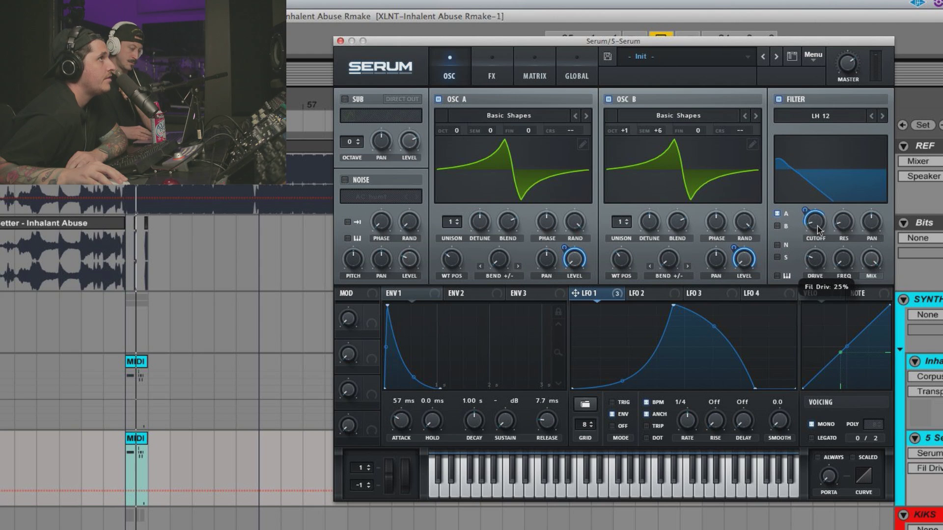
left_click(903, 300)
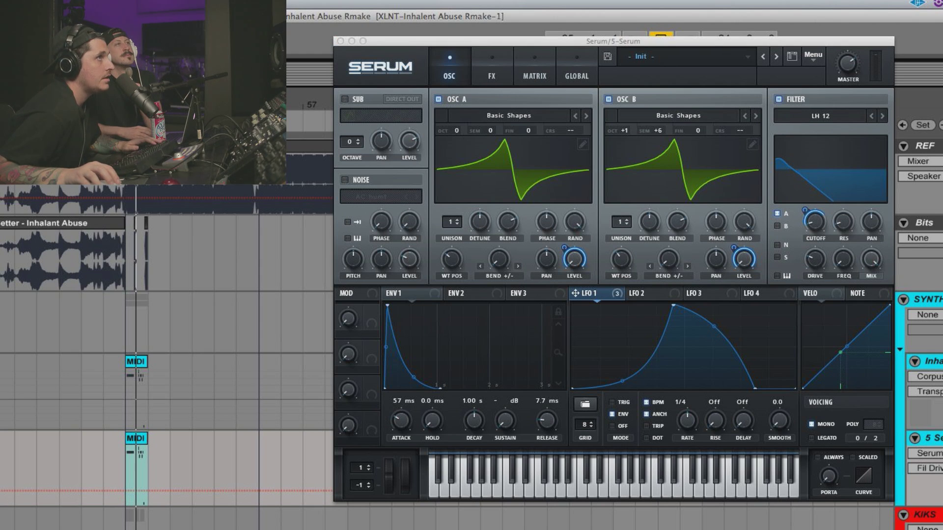
key("space")
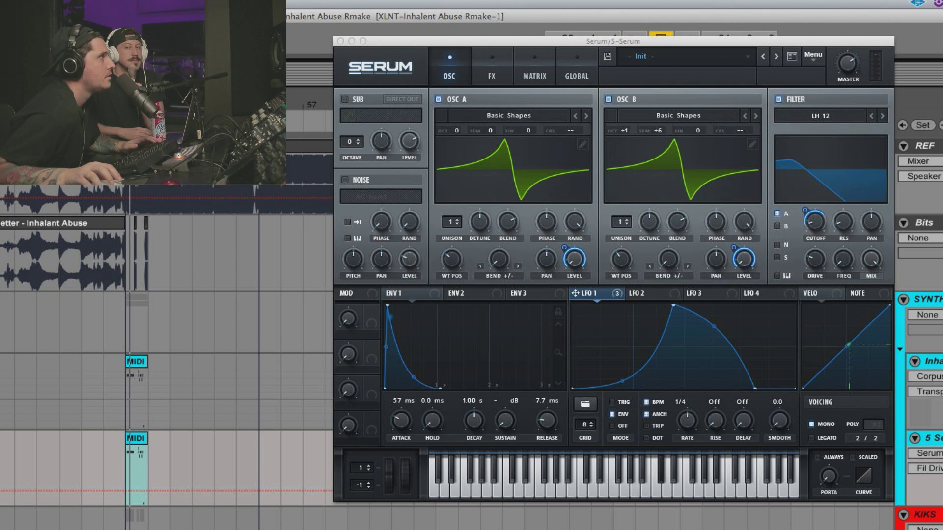
key("space")
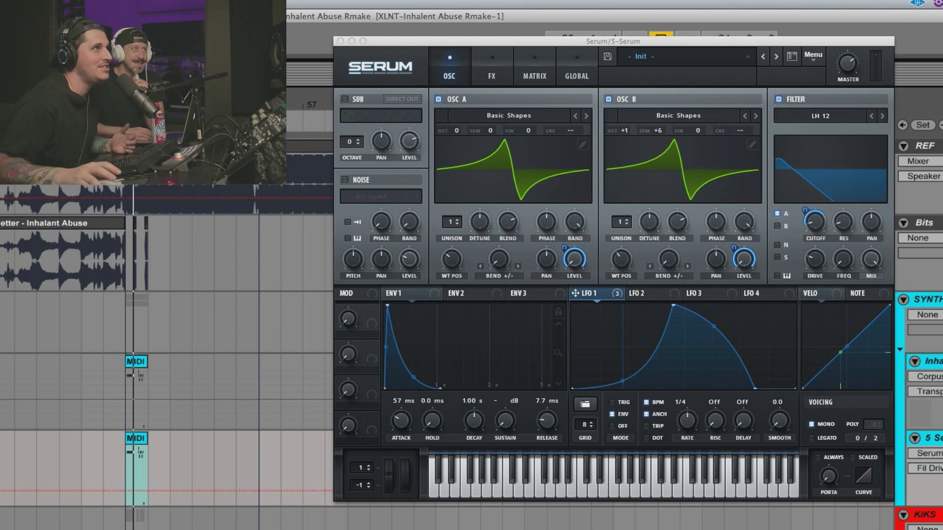
Route oscillator B through the filter as well and lower the filter cutoff to 14 Hz
left_click(776, 225)
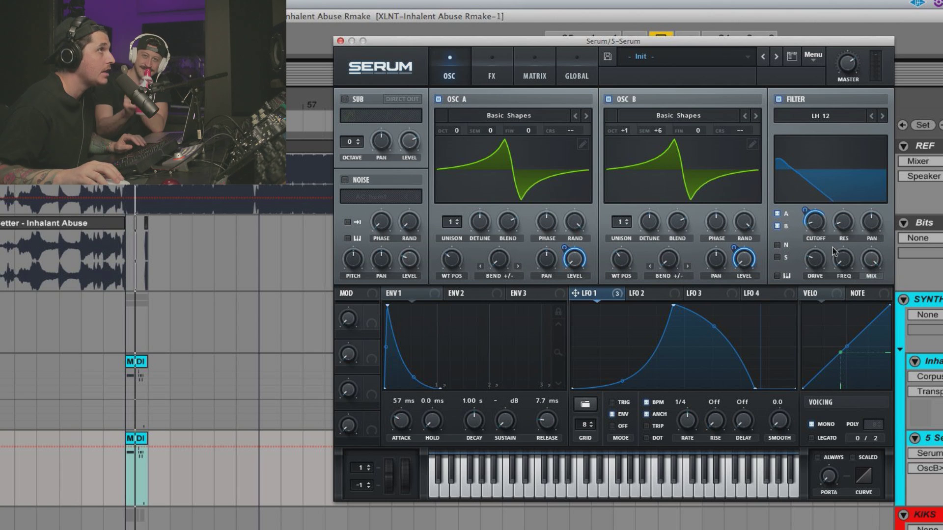
left_click(814, 227)
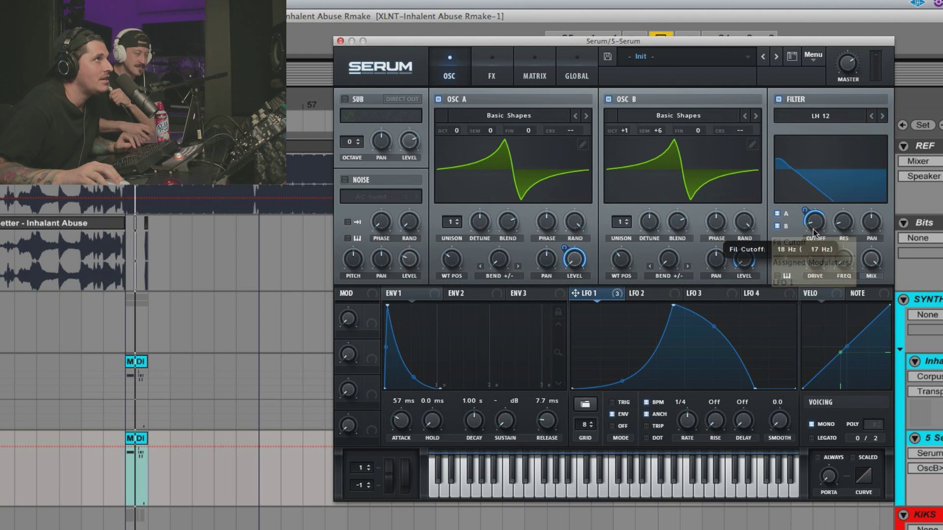
left_click_drag(814, 233, 814, 237)
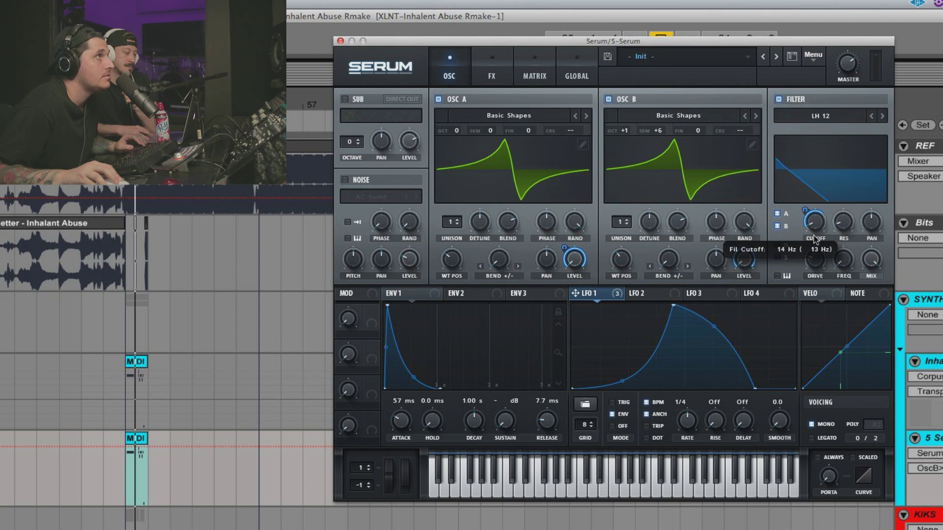
left_click_drag(816, 240, 815, 240)
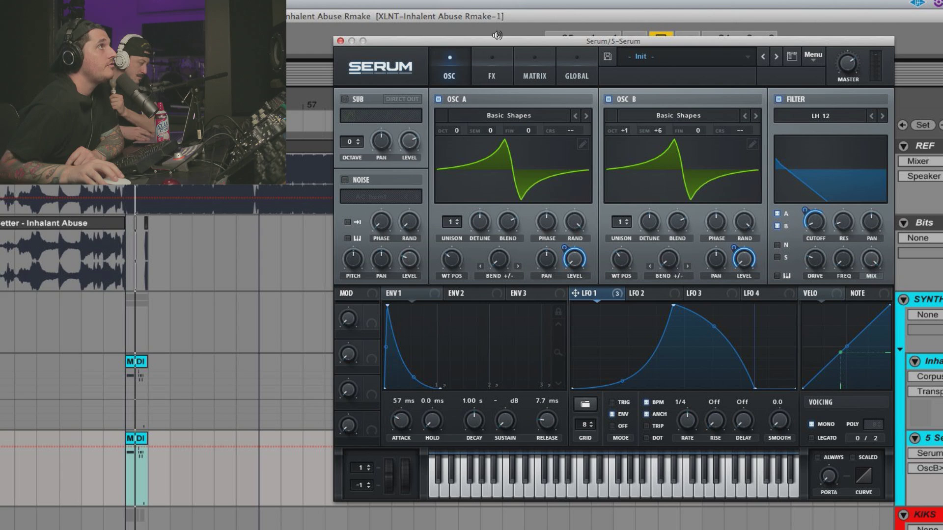
Enable the Filter effect with the Cmb - type, set its cutoff to 32 Hz and audition the synth clip
left_click(489, 69)
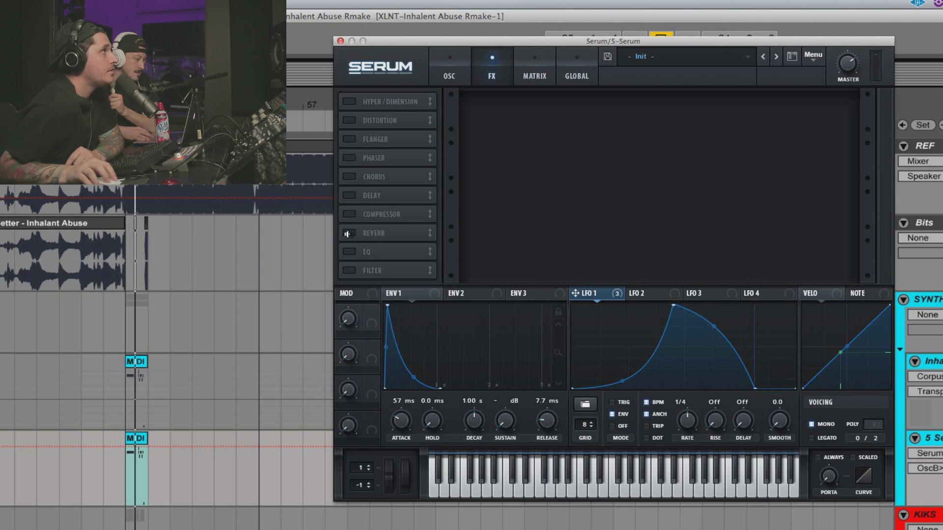
left_click(349, 270)
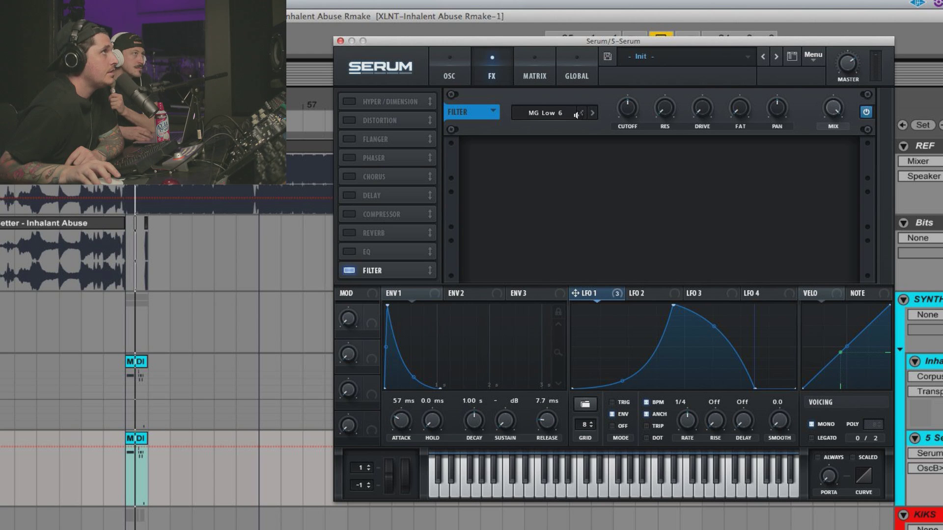
left_click(565, 113)
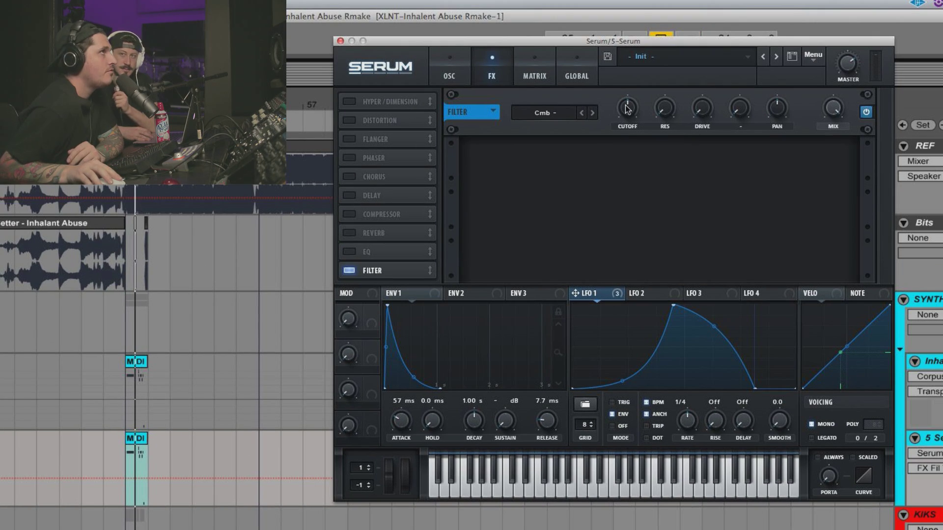
mouse_move(627, 109)
left_click_drag(627, 109, 625, 143)
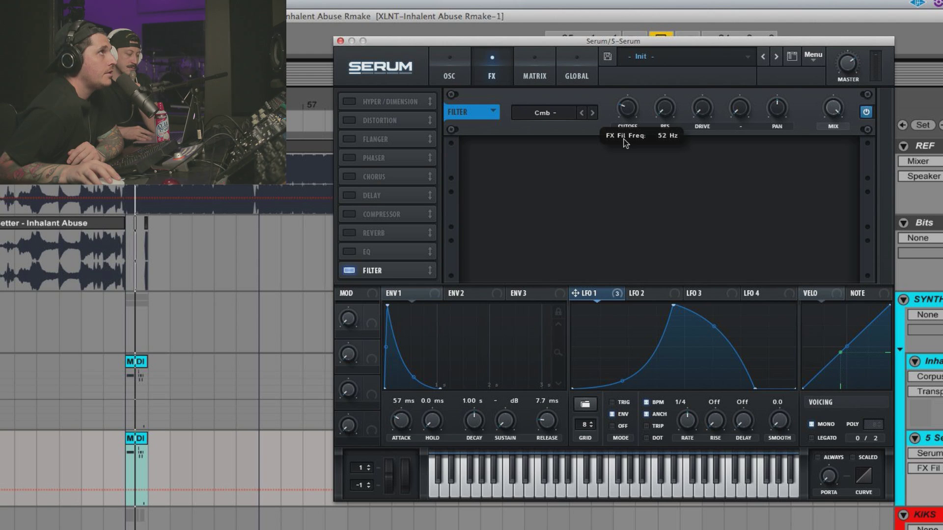
double_click(628, 110)
type("32")
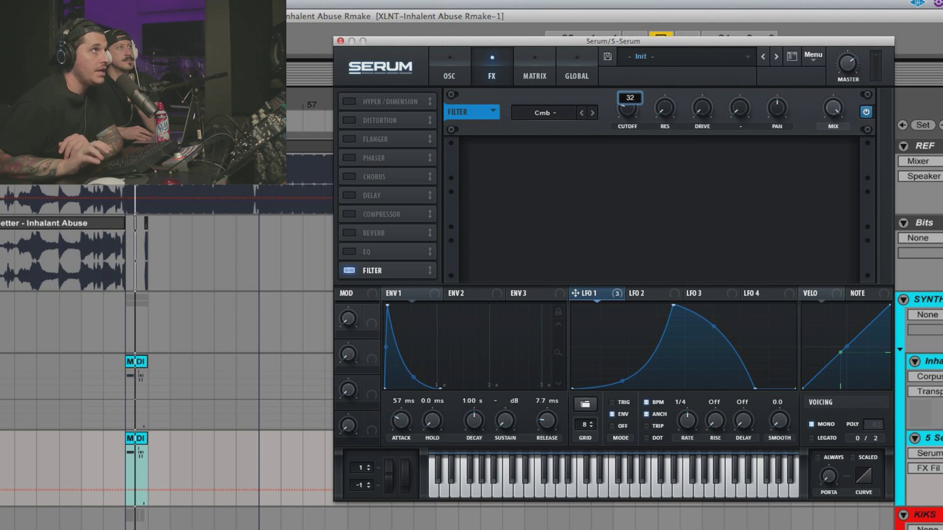
key("Return")
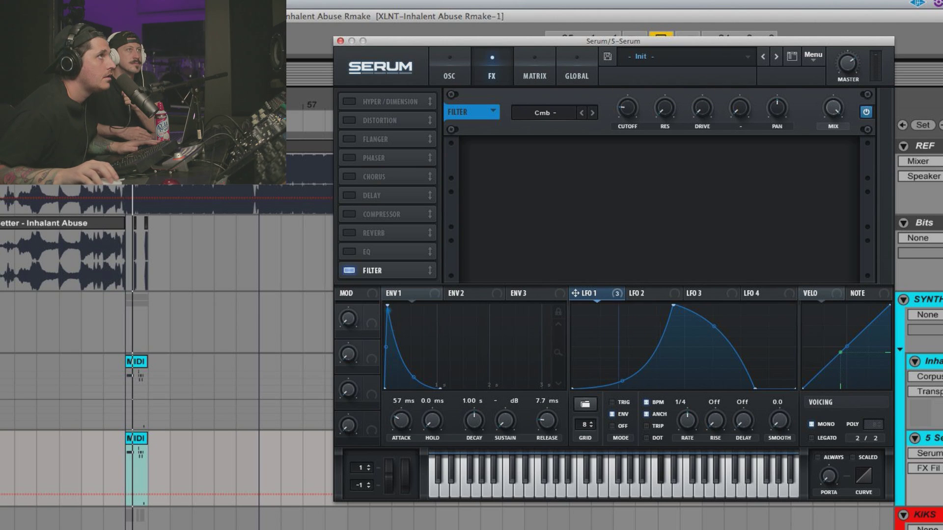
key("space")
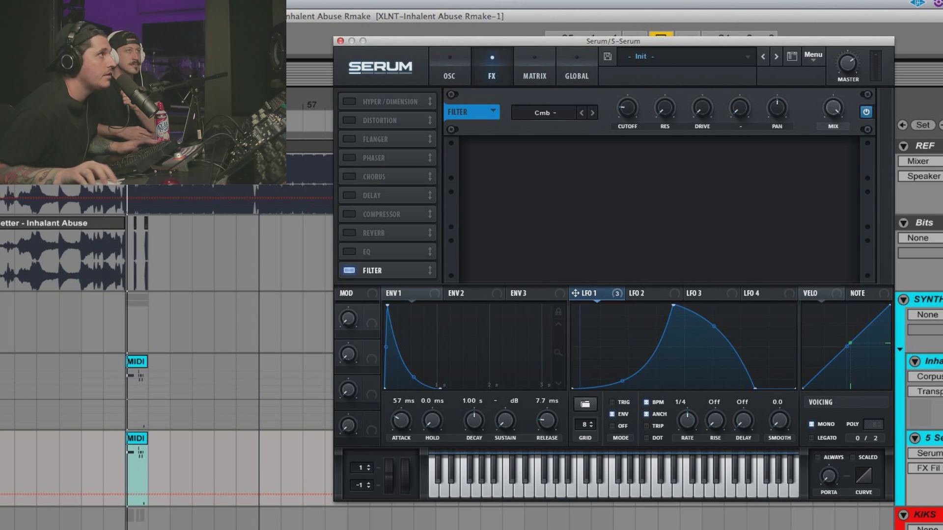
left_click(938, 403)
key("space")
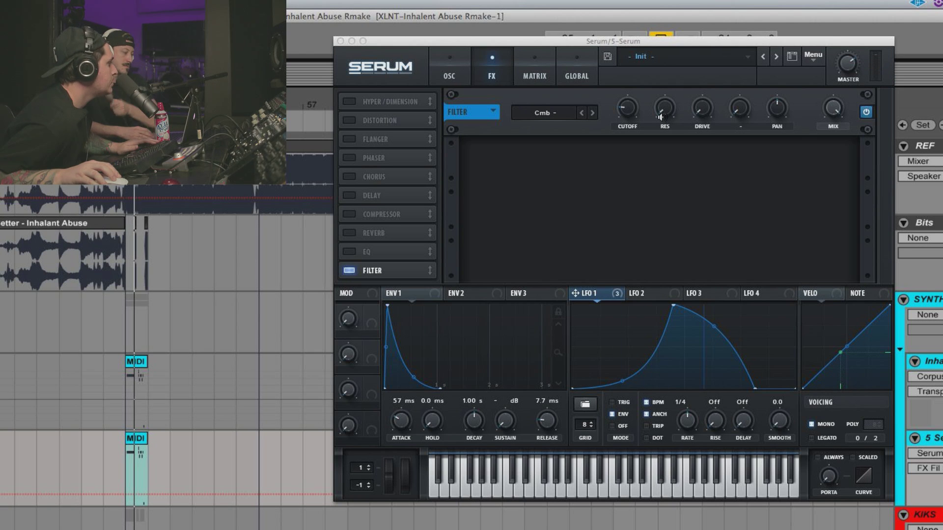
Set the effect filter's resonance to 29% and raise its drive to about halfway
left_click_drag(660, 117, 662, 81)
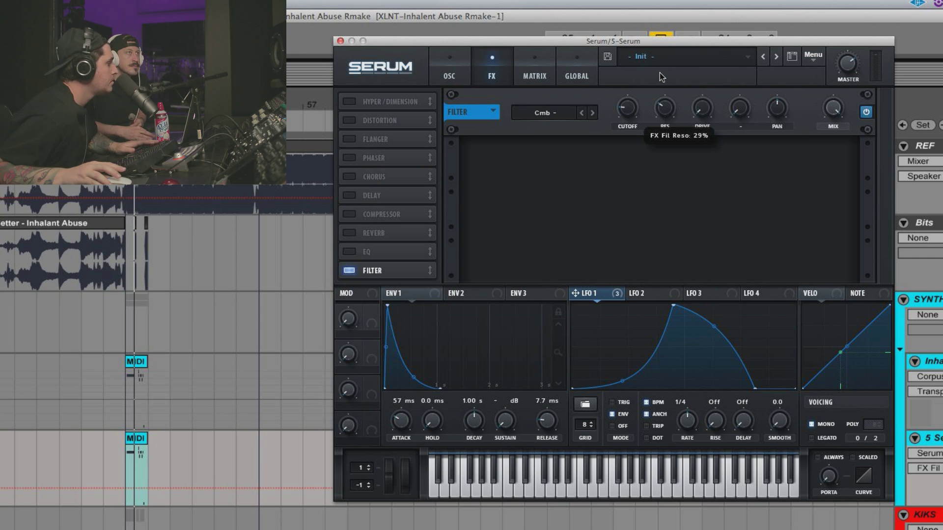
left_click_drag(659, 73, 659, 72)
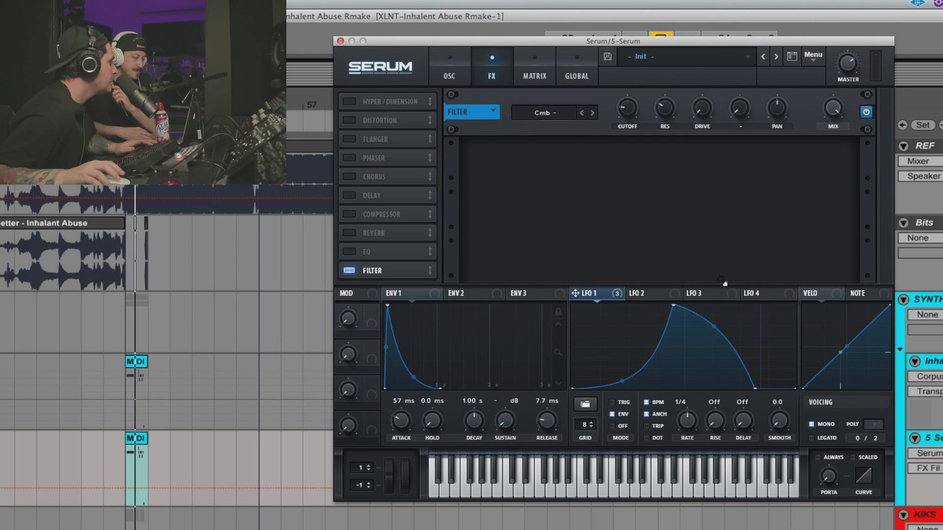
left_click_drag(702, 108, 705, 38)
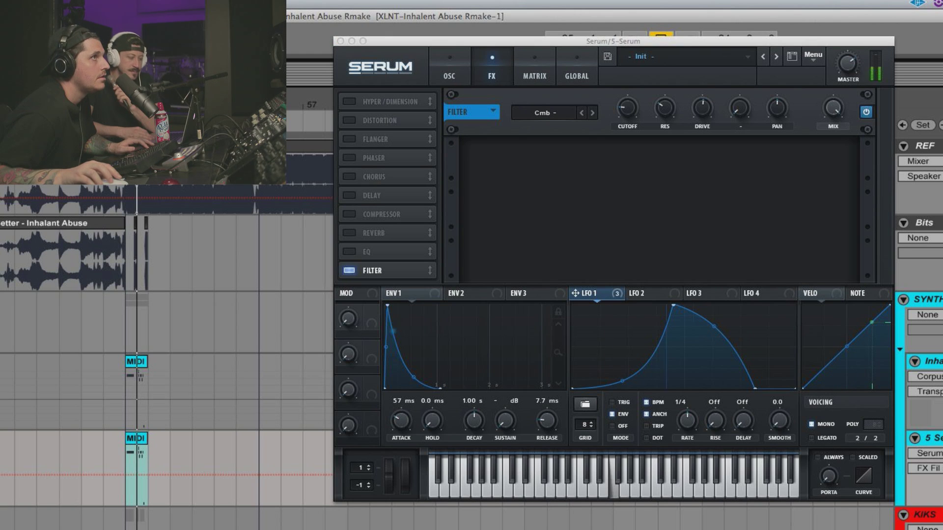
key("super+alt+p")
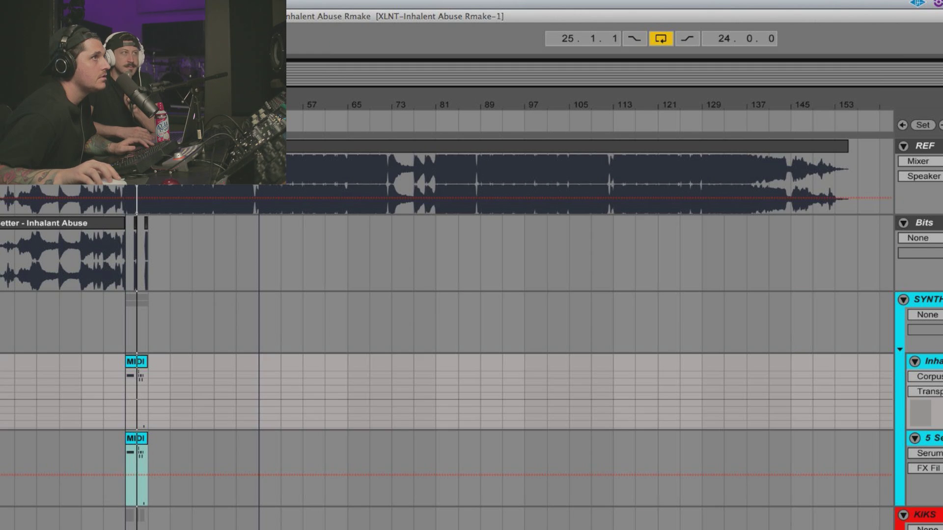
key("super+alt+p")
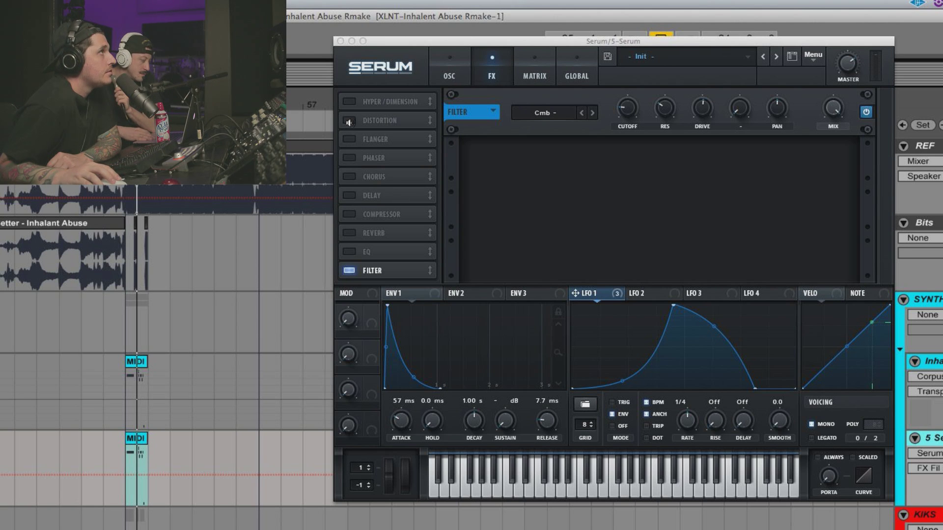
Enable the Hyper / Dimension effect and move the Filter effect to the start of the effects chain
left_click(351, 102)
left_click_drag(387, 107, 389, 118)
left_click_drag(392, 270, 390, 105)
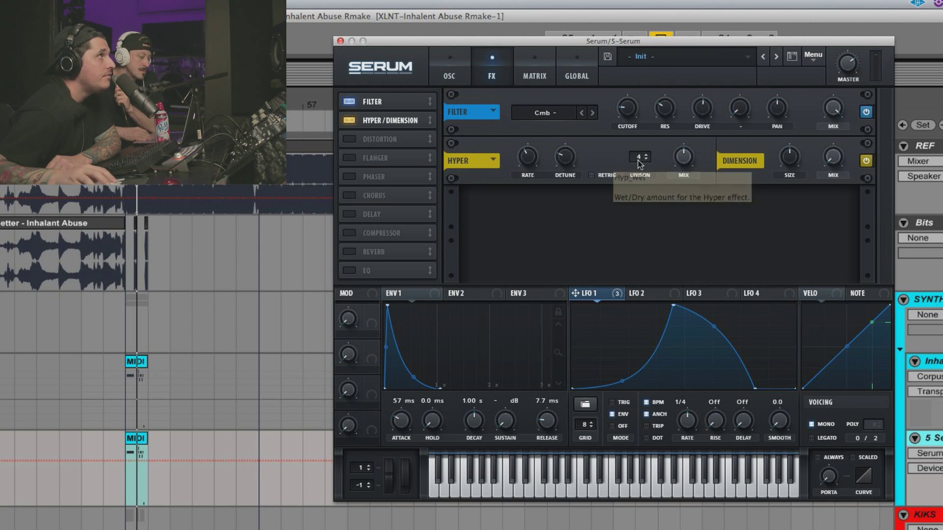
Raise the Hyper mix slightly past half, then reduce the Dimension size and raise the Dimension mix
mouse_move(679, 156)
left_mouse_down()
mouse_move(677, 144)
mouse_move(690, 164)
left_mouse_up()
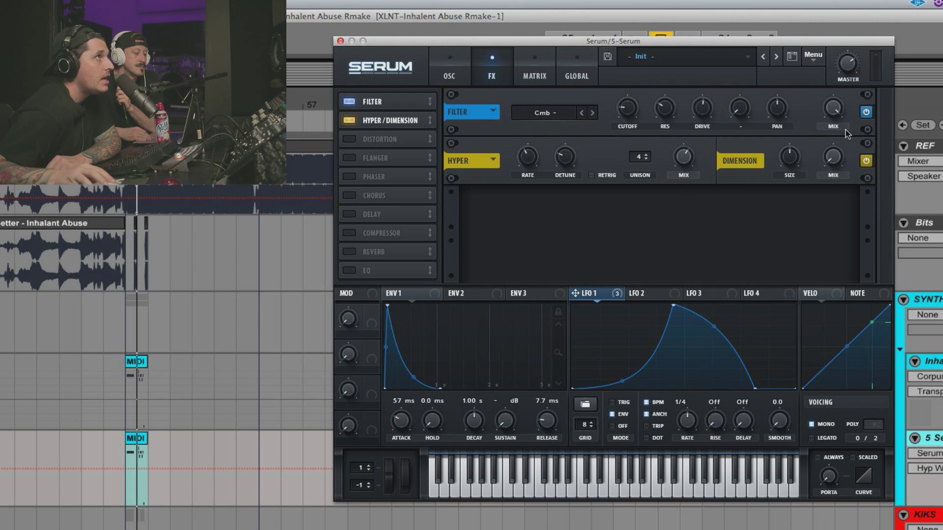
left_click_drag(805, 154, 828, 112)
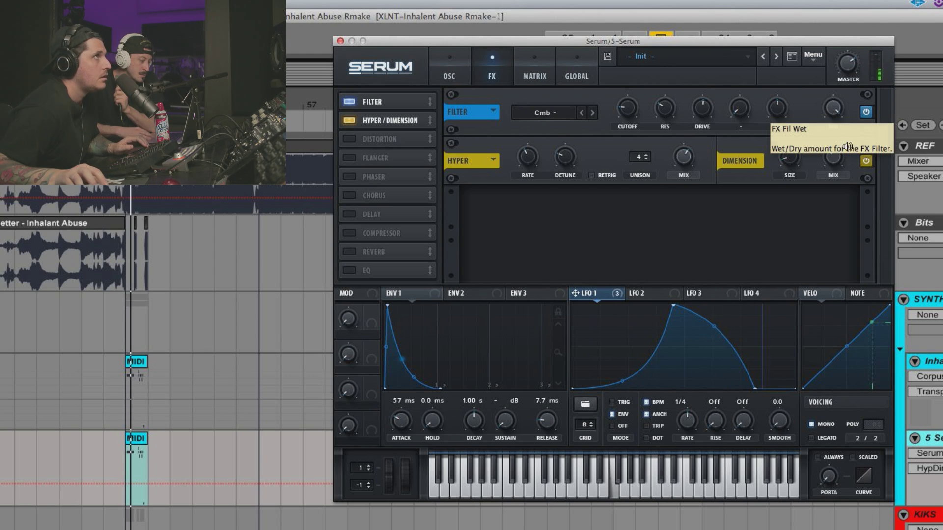
left_click(845, 65)
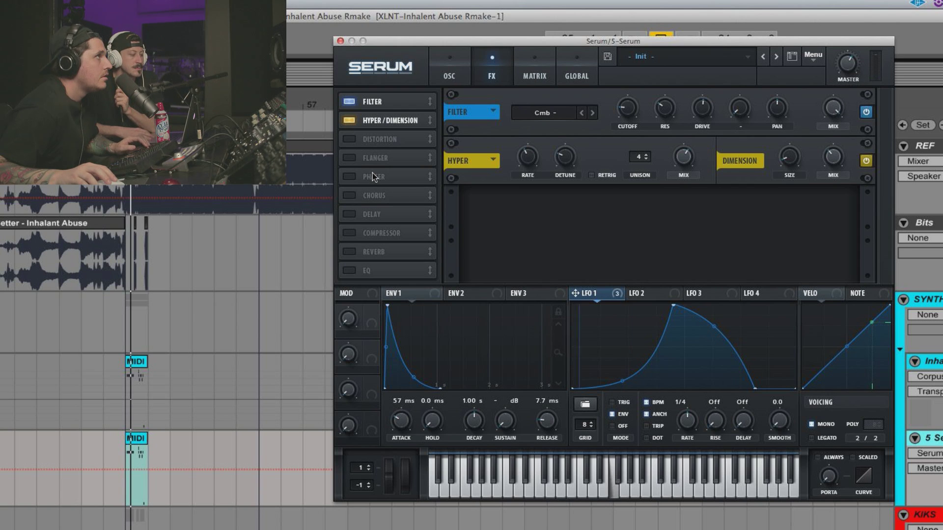
Audition the short synth clip, then play the longer Getter - Inhalant Abuse MIDI section near bar 28
key("space")
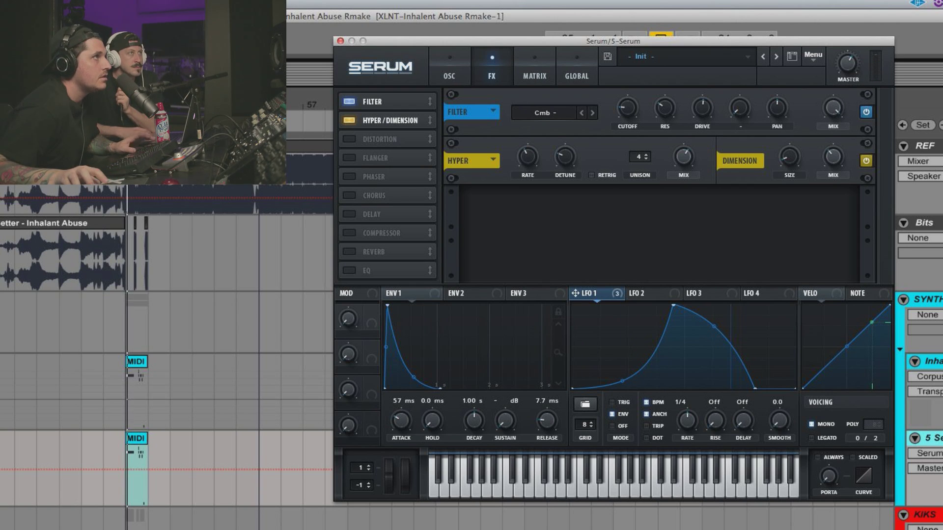
key("space")
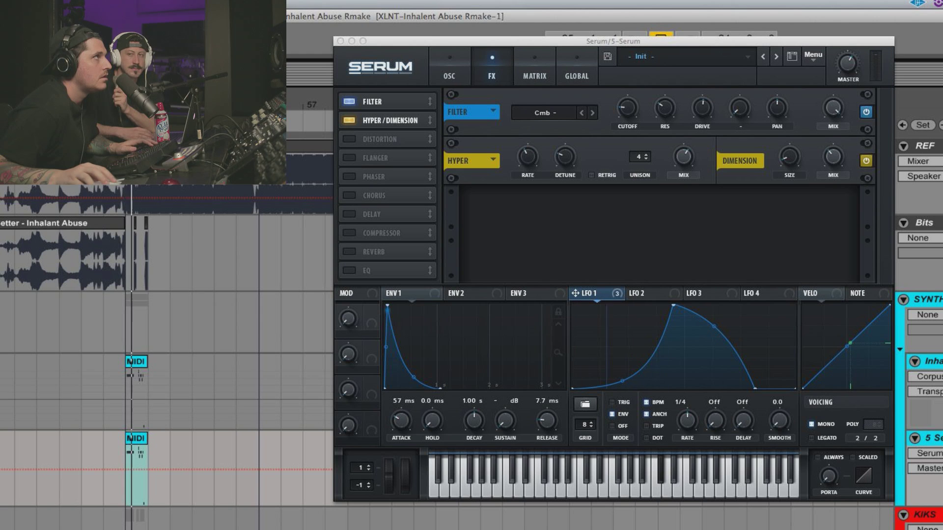
left_click_drag(131, 104, 164, 239)
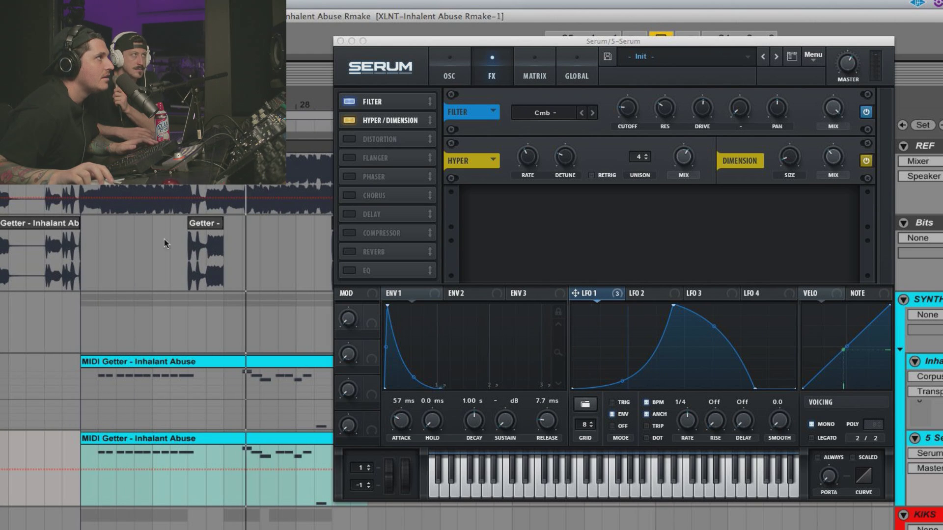
key("space")
key("space")
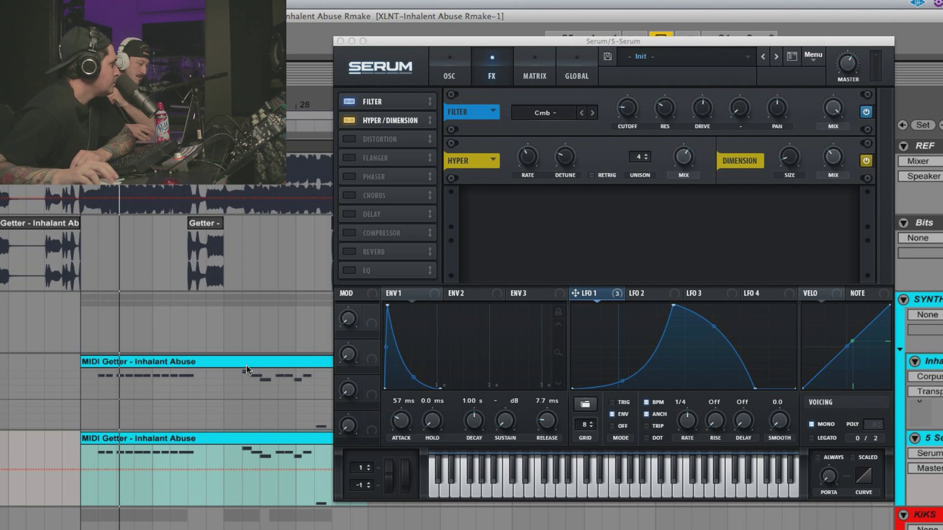
Enable the Tube Distortion effect, raise its drive well past the default and reduce its mix to slightly above half
left_click(350, 139)
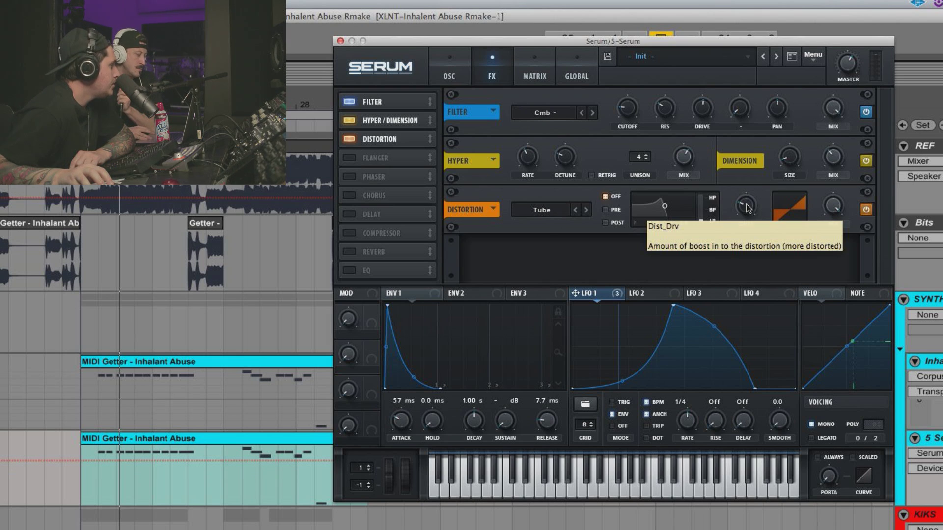
left_click_drag(747, 208, 744, 157)
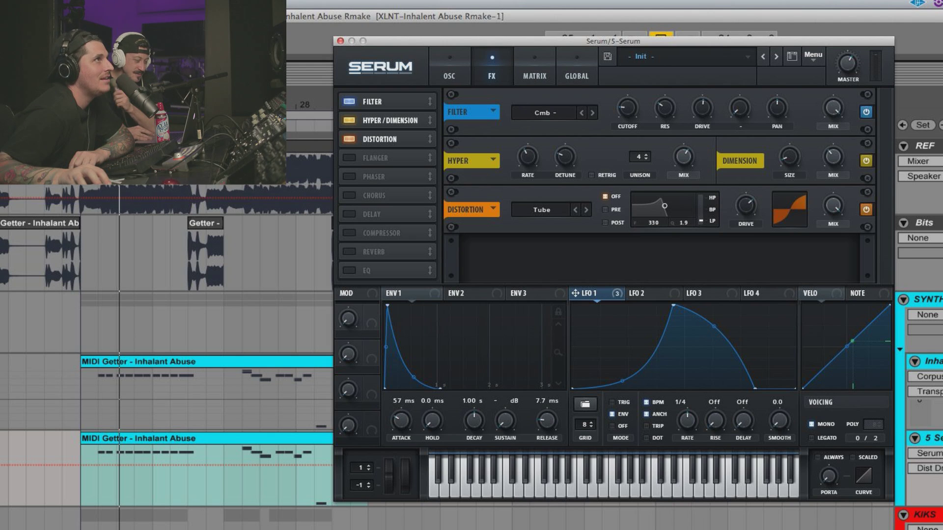
left_click(835, 209)
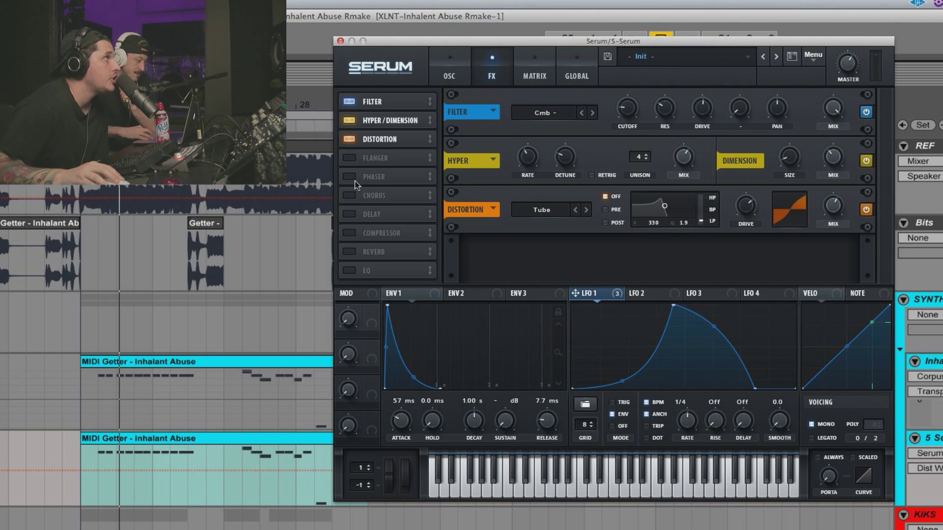
Enable the Flanger effect, reduce its mix to about half and set its feedback to 37%
left_click(349, 158)
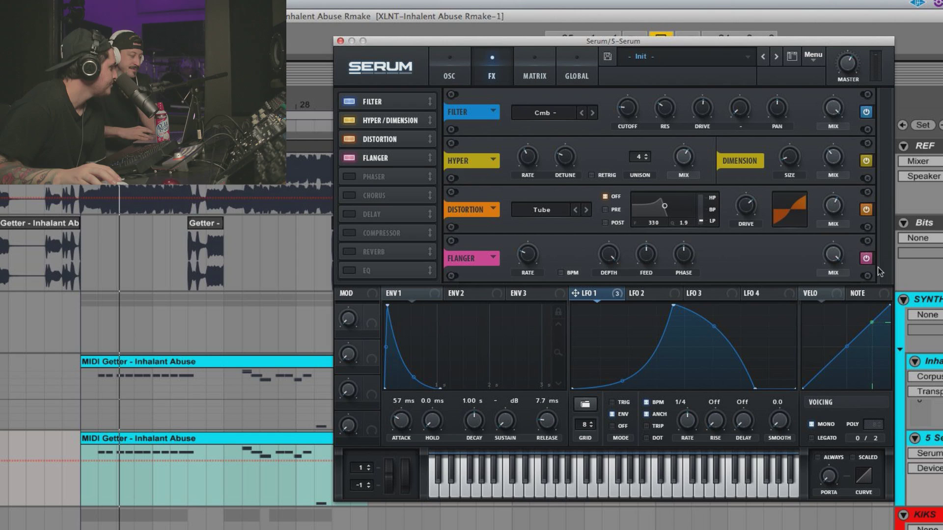
left_click(835, 258)
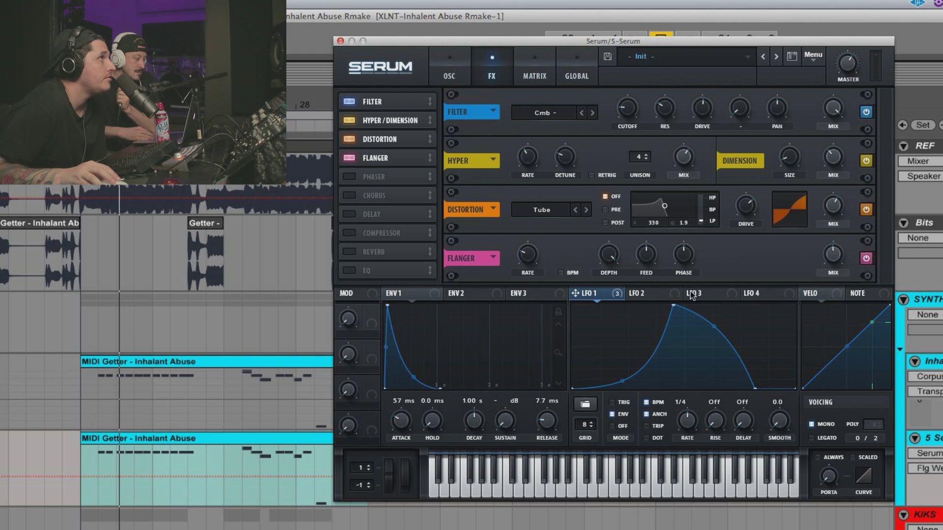
left_click(645, 258)
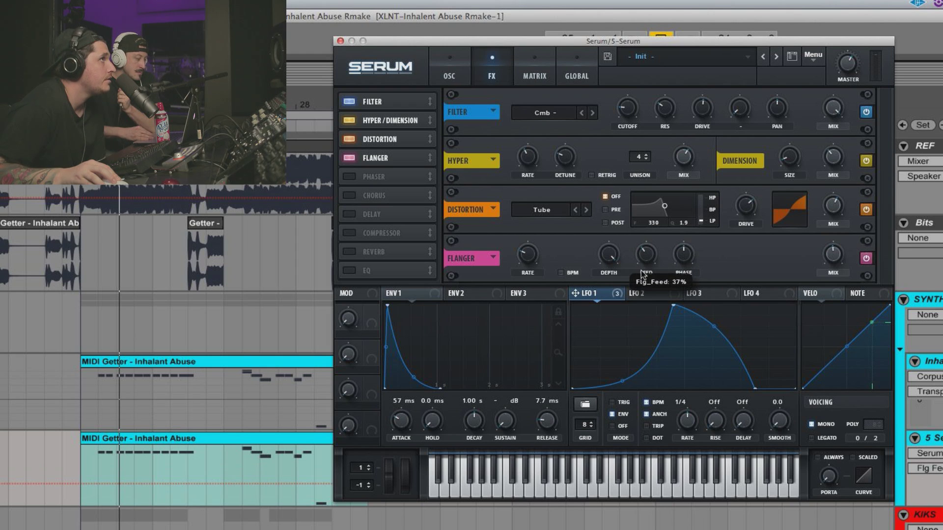
Set the flanger depth to 53%, reduce its rate to the minimum and lower the phase slightly
left_click(609, 254)
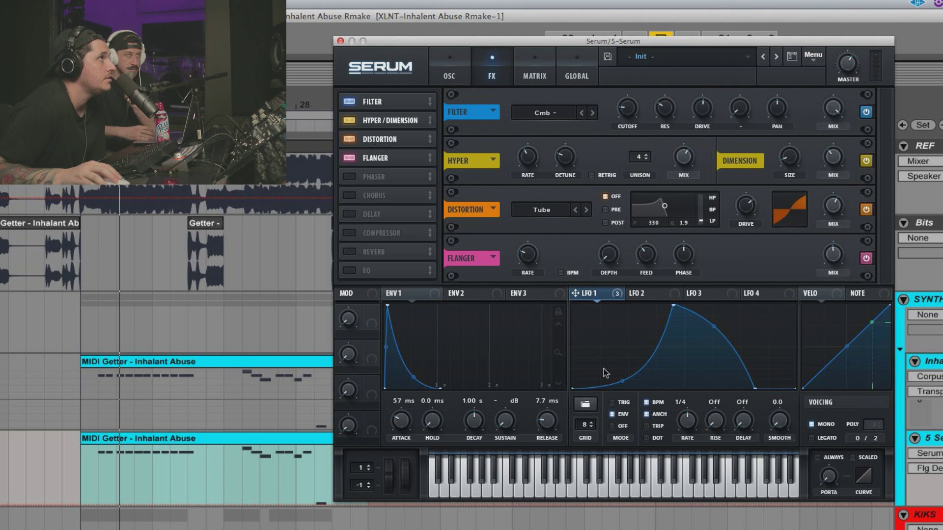
double_click(608, 254)
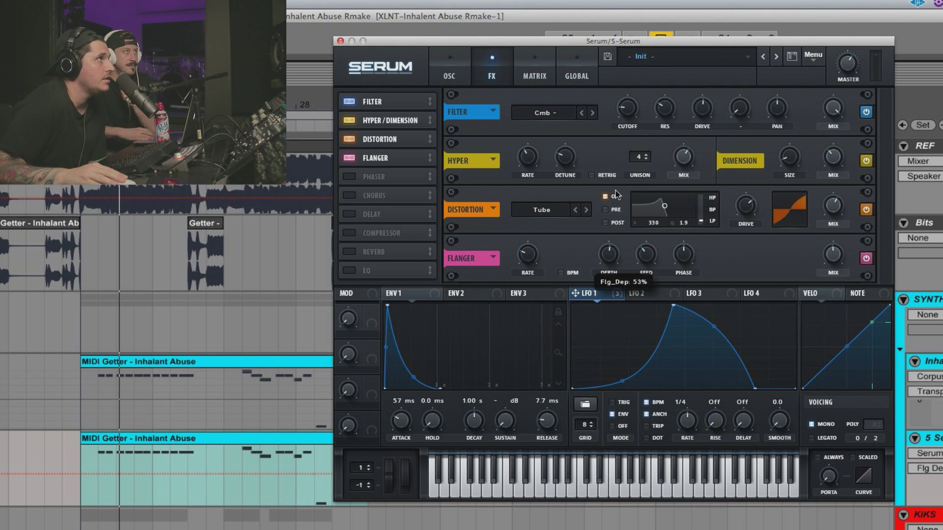
left_click_drag(527, 254, 542, 370)
left_click(696, 260)
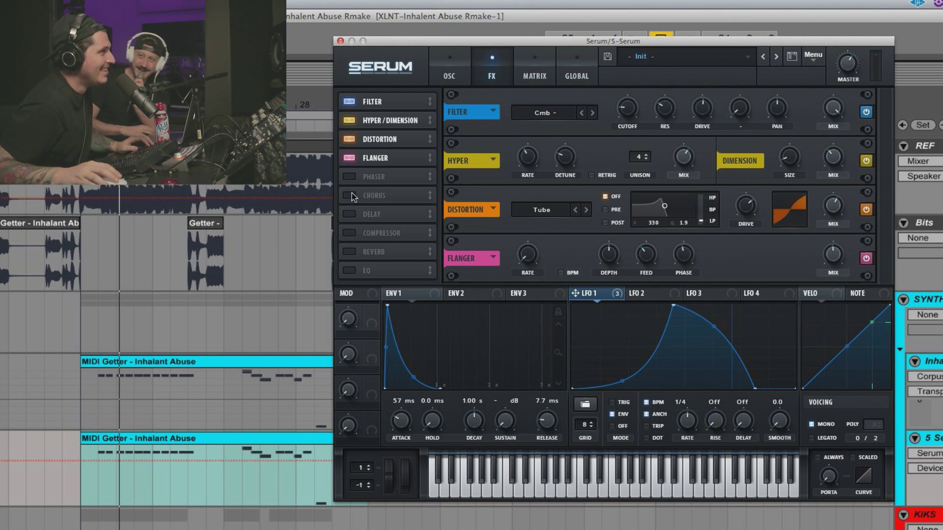
Enable the Delay effect, link its two channels and turn off its BPM sync
left_click(350, 195)
scroll(881, 185, "down", 1)
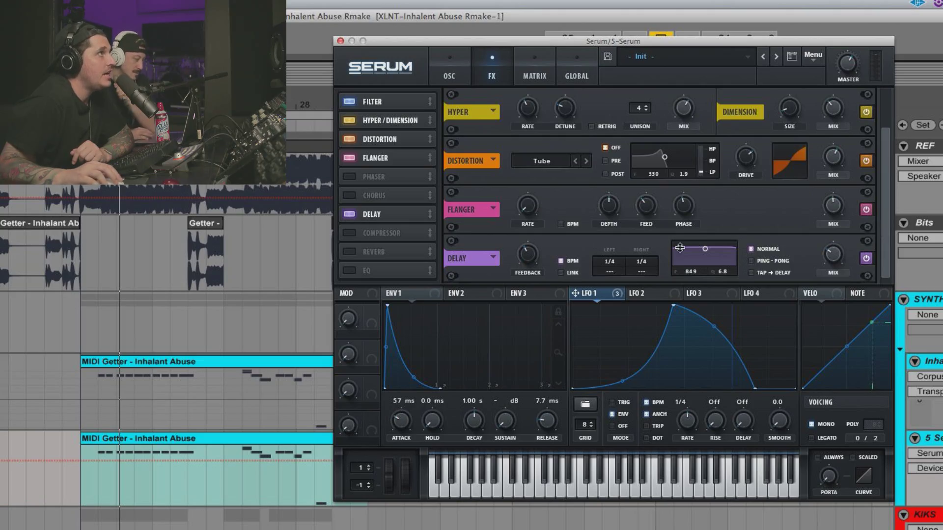
left_click(560, 272)
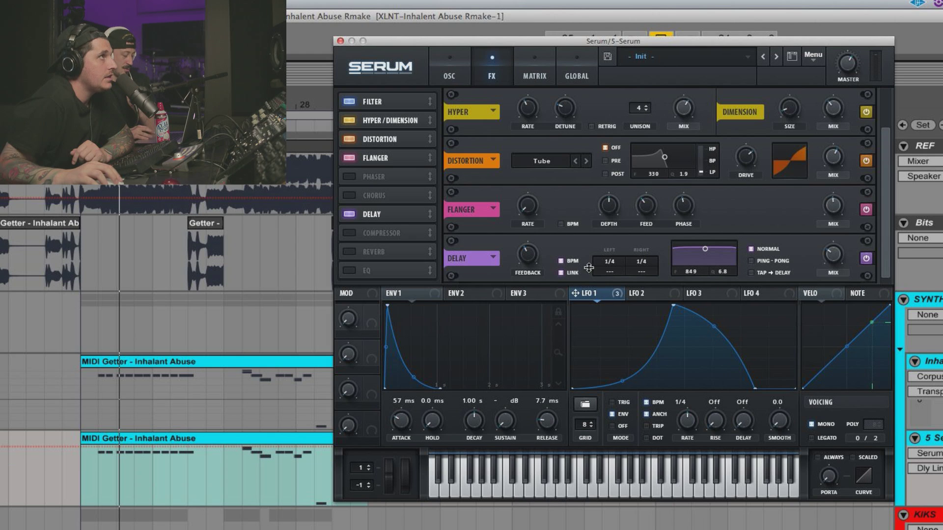
left_click(560, 260)
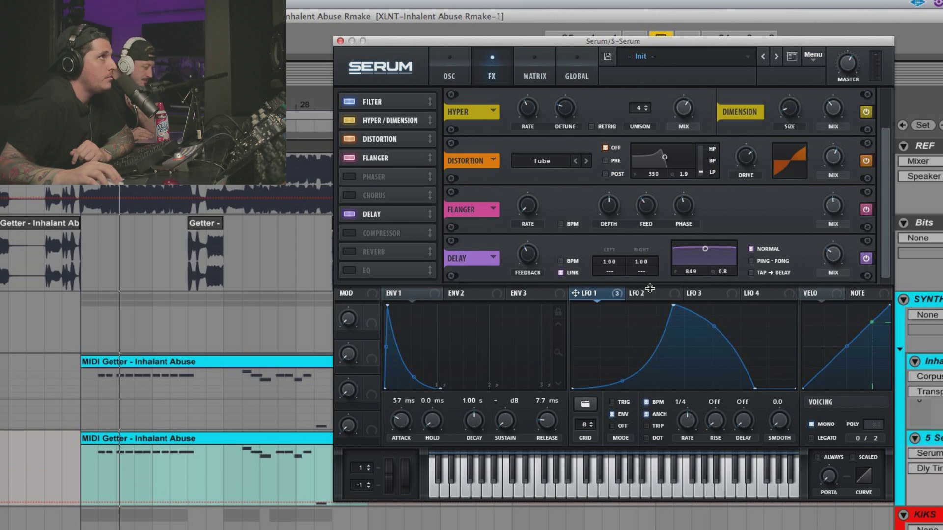
Set the linked delay offset to 1.034, shape the delay filter to 549 and 1.1, and lower the feedback
left_click_drag(613, 272, 612, 264)
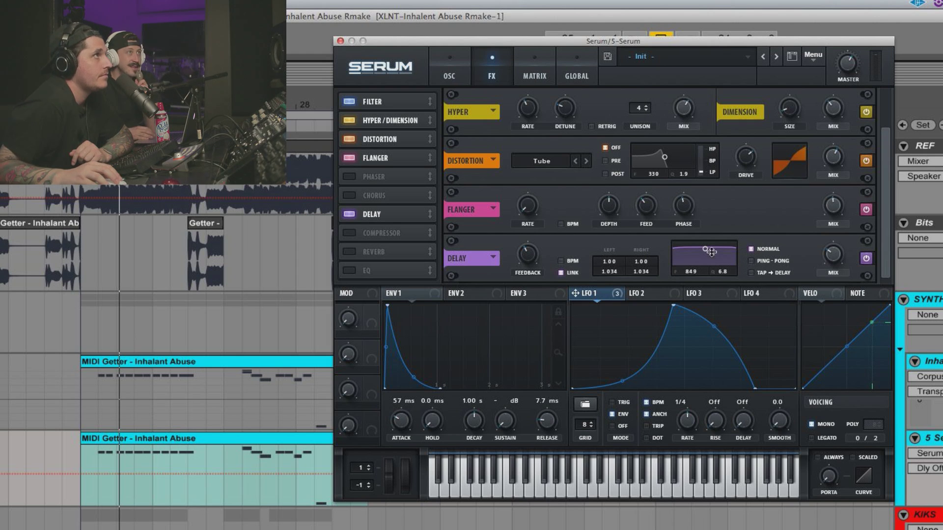
left_click_drag(705, 250, 701, 265)
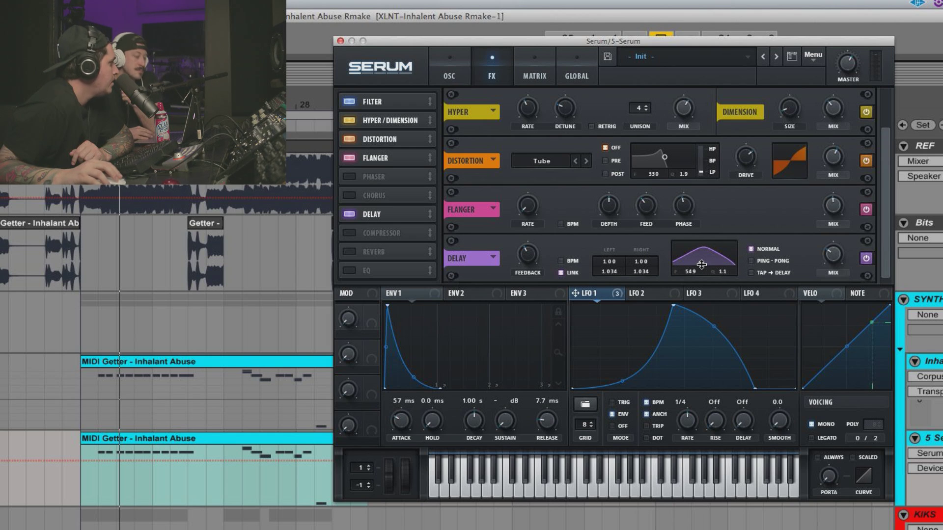
left_click(527, 254)
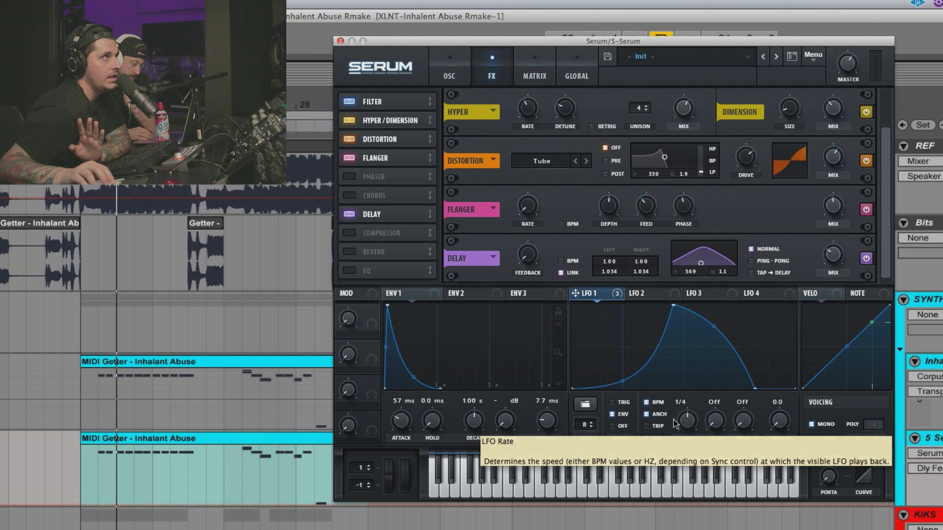
Set the LFO 1 rate to 1/8
left_click_drag(690, 423, 689, 408)
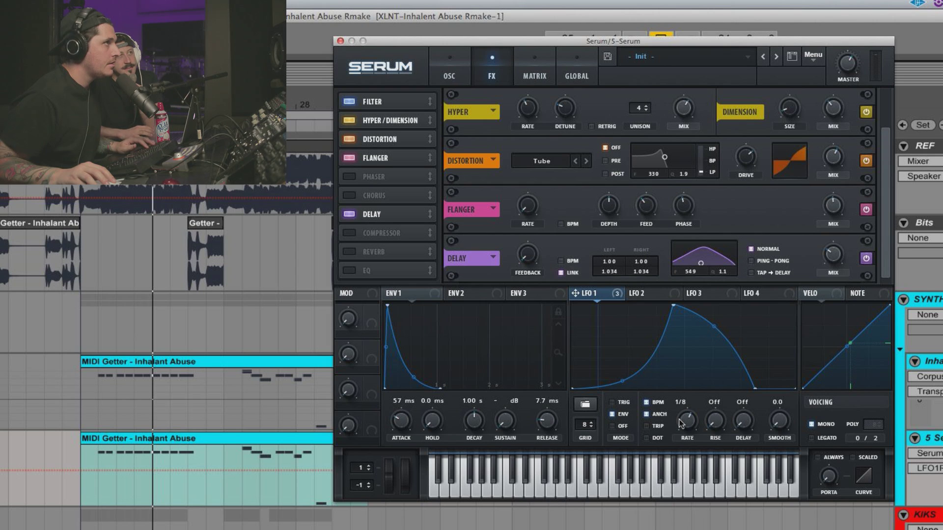
left_click_drag(680, 423, 686, 424)
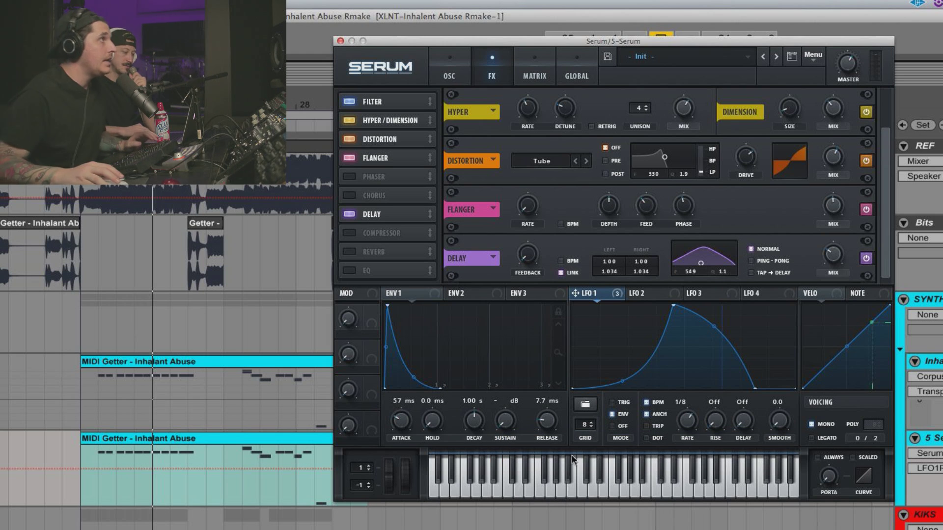
Enable the Compressor effect in multiband mode, raise its gain and audition the synth clip
left_click(347, 231)
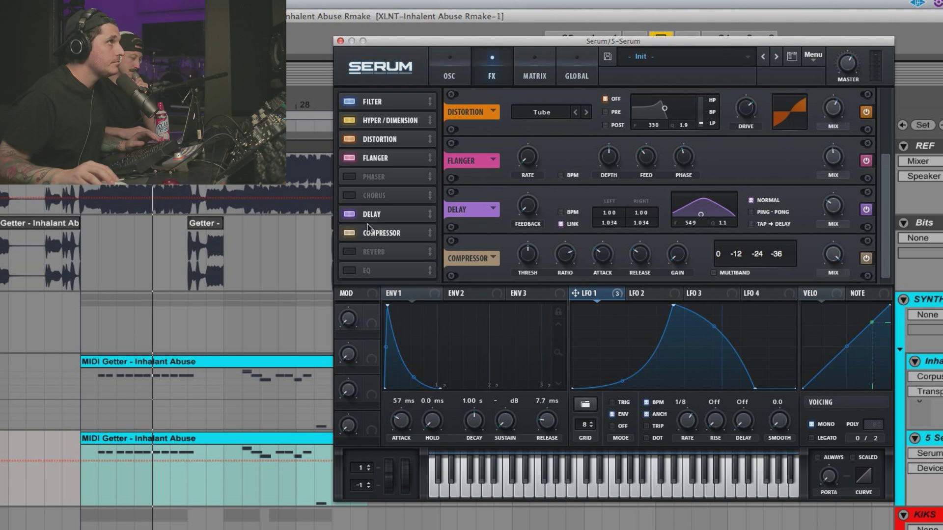
left_click(712, 272)
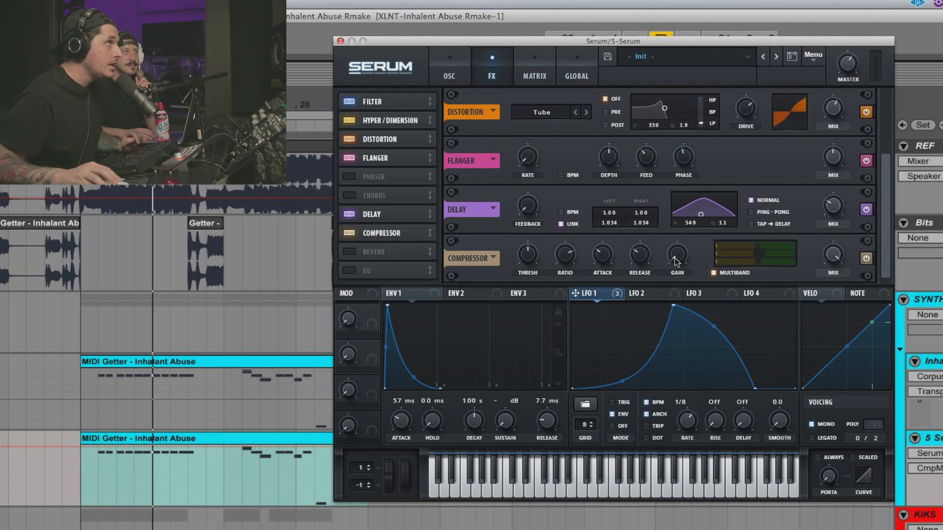
mouse_move(676, 252)
left_click_drag(675, 252, 672, 199)
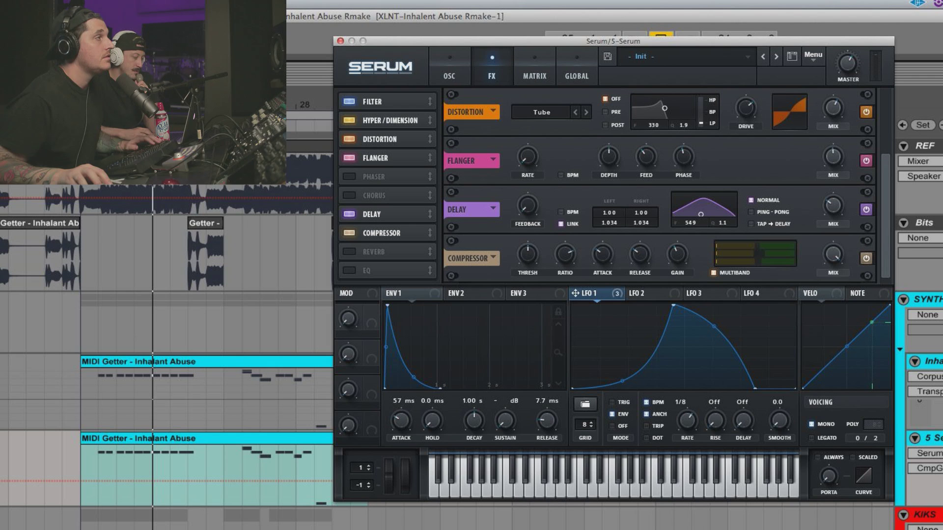
key("space")
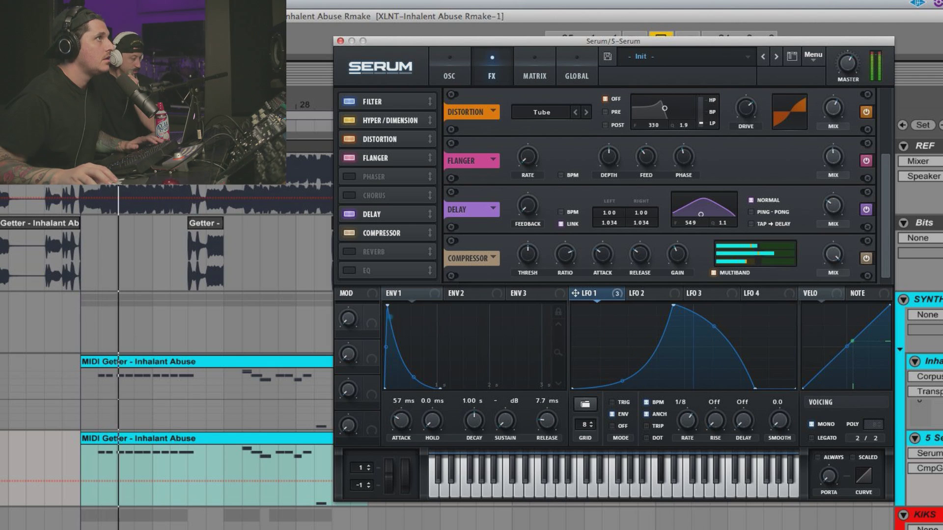
key("space")
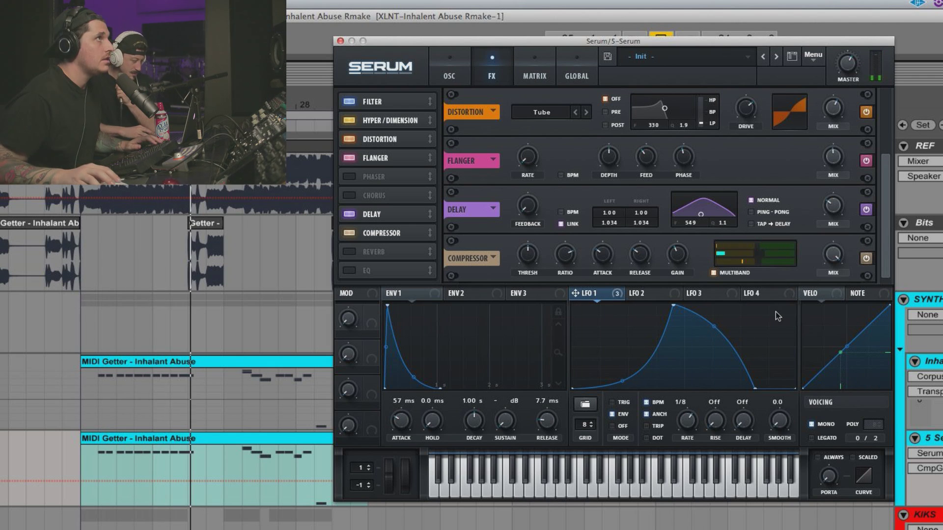
Set the master volume to 49% and audition the synth clip again
mouse_move(845, 85)
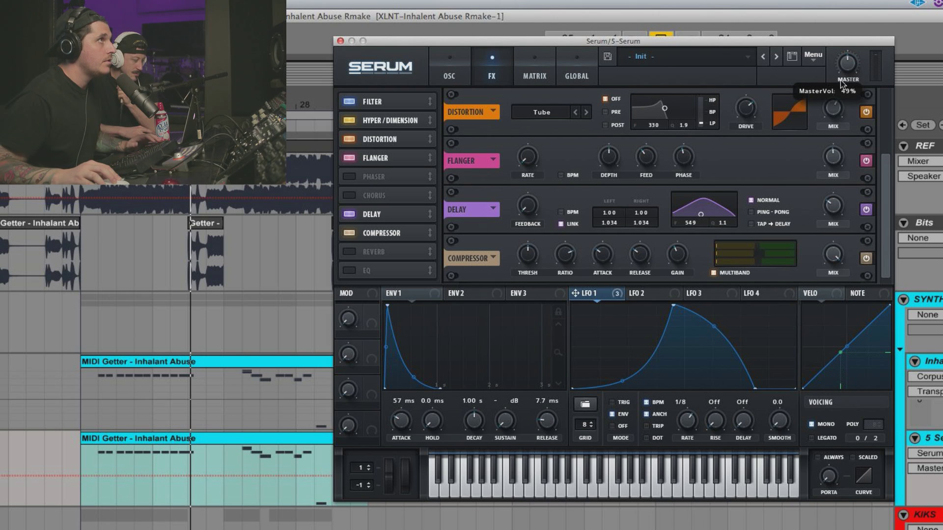
key("space")
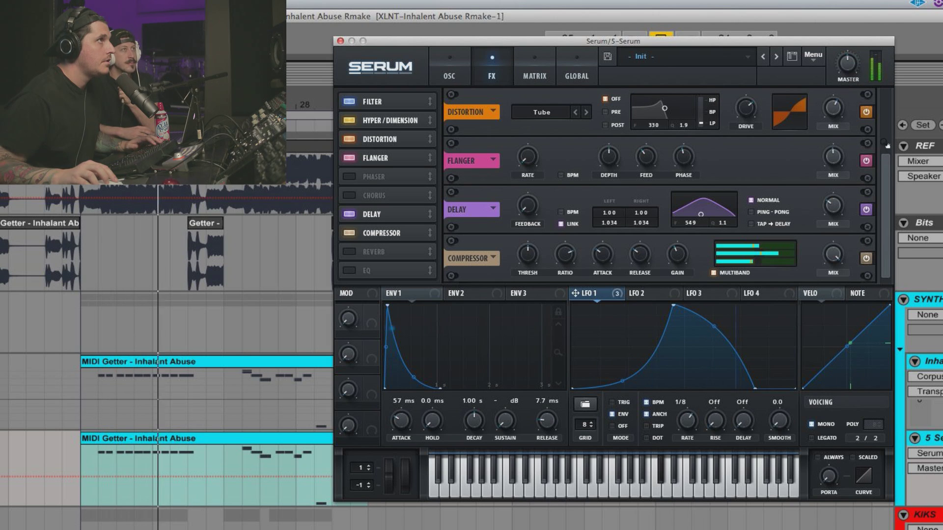
key("space")
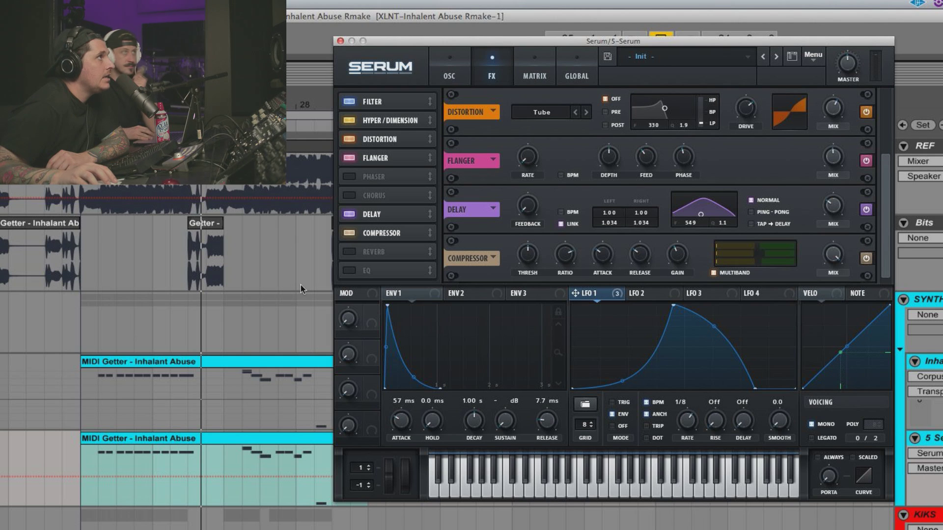
Enable the EQ effect and switch its low band from shelf to the peak shape
left_click(350, 270)
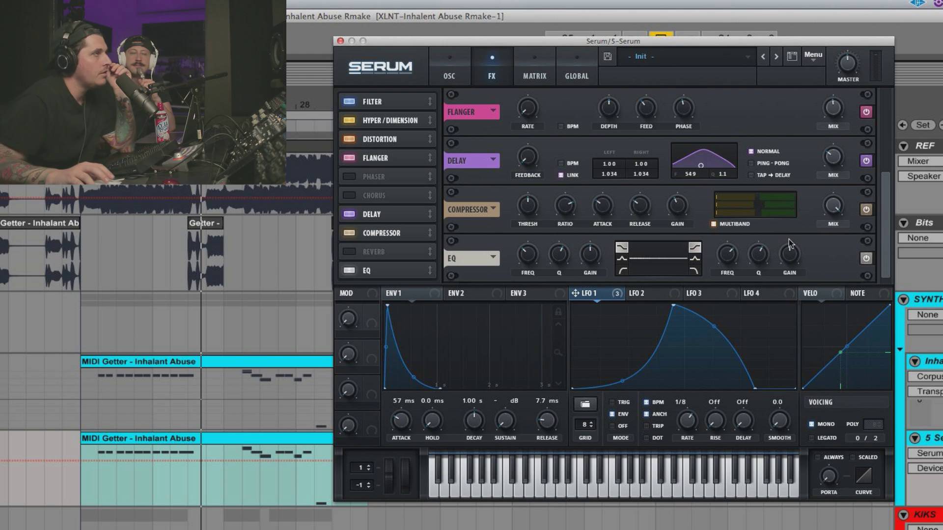
left_click(619, 260)
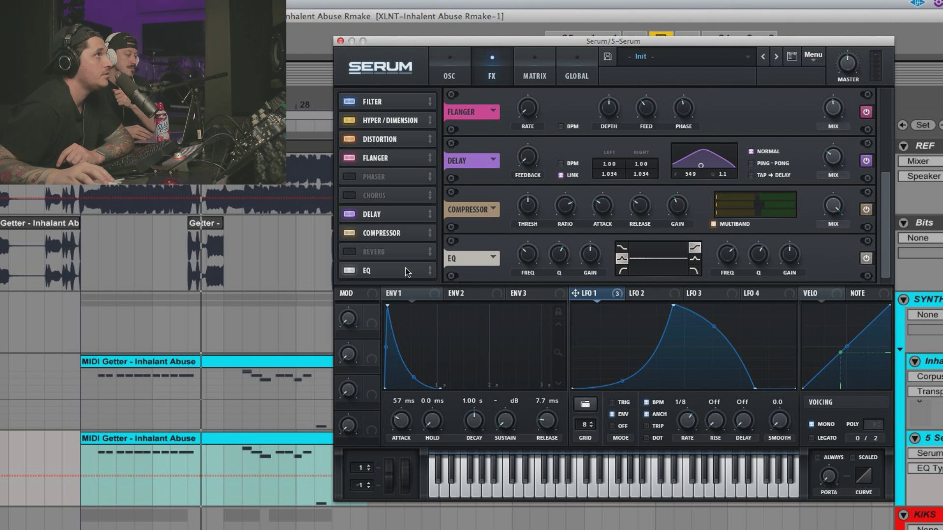
Enter a new frequency for the EQ's low band and raise that band's gain slightly
double_click(535, 260)
type("50")
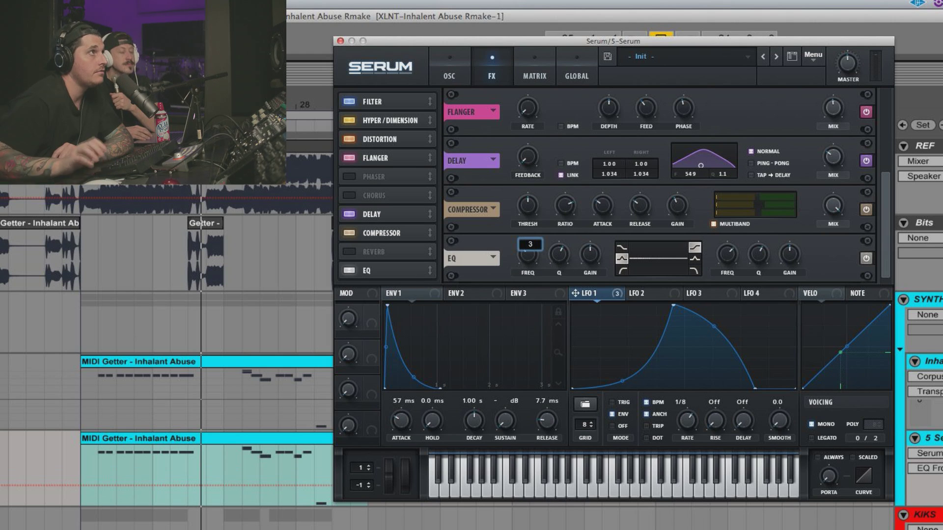
key("Return")
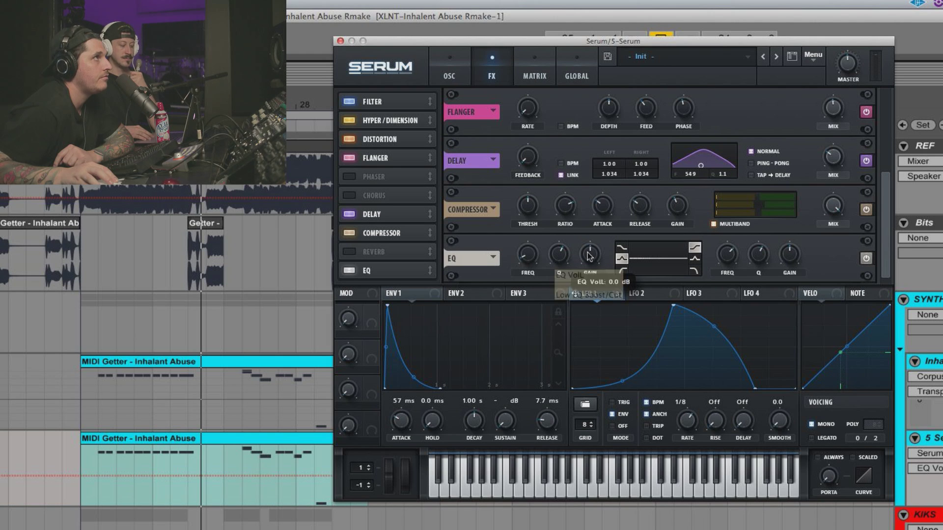
left_click_drag(589, 255, 585, 222)
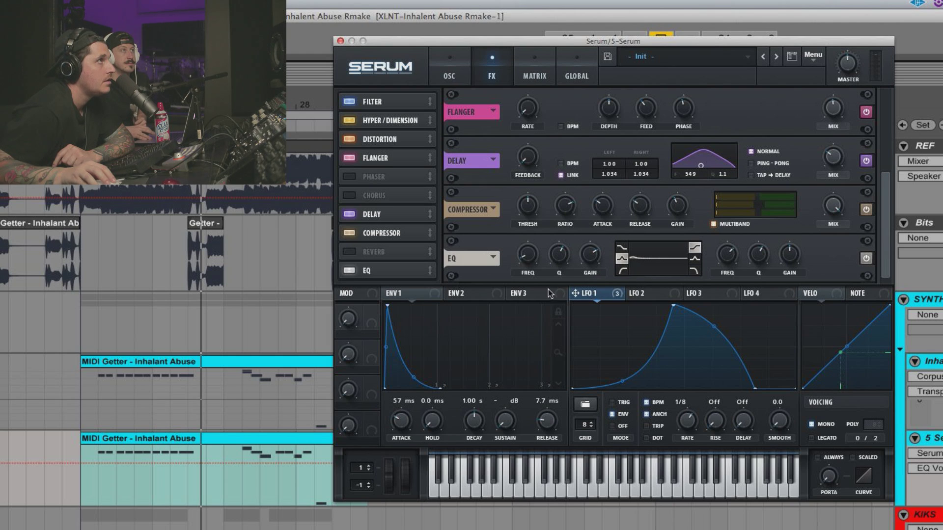
Assign LFO 1 to the EQ's low-band frequency with a modulation amount of 34 and audition the synth
left_click_drag(618, 294, 525, 253)
mouse_move(520, 240)
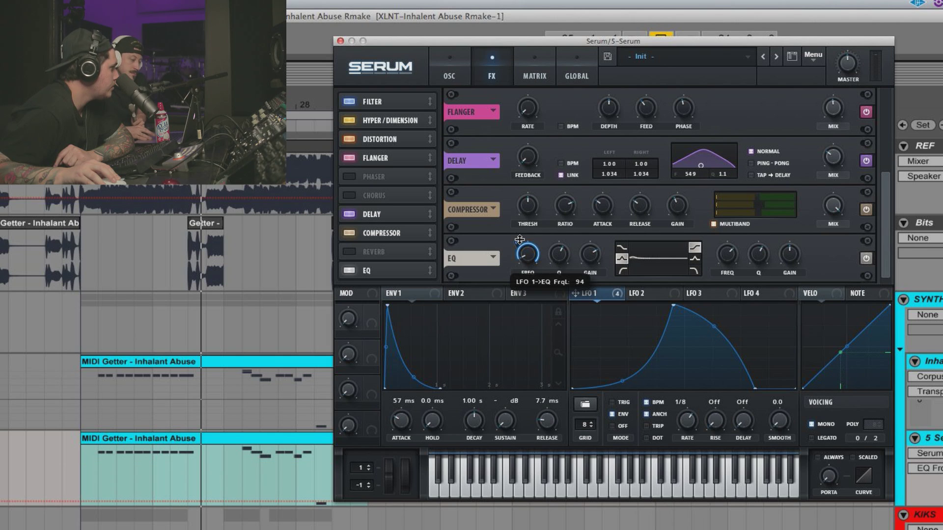
left_click_drag(519, 240, 512, 271)
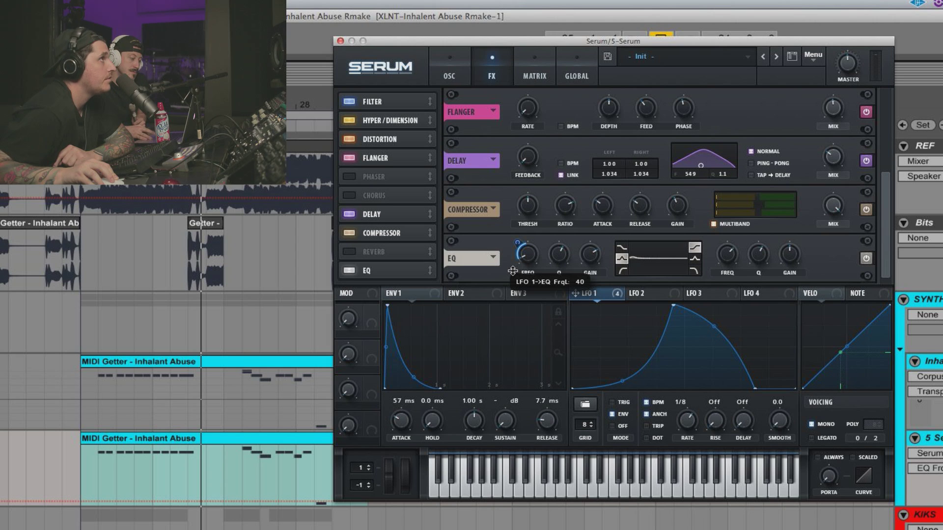
left_click_drag(513, 270, 513, 275)
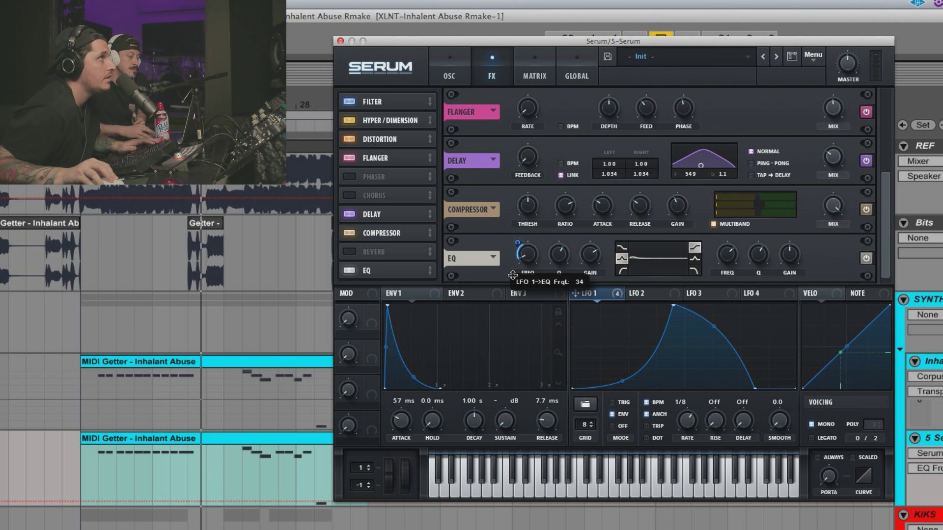
key("space")
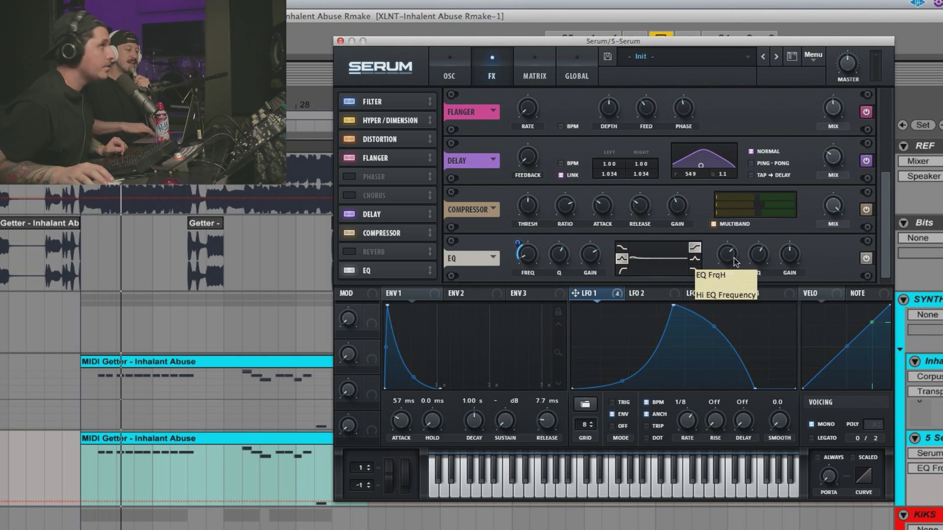
Switch the EQ's high band to the peak shape, lower its frequency and raise its gain
left_click(696, 259)
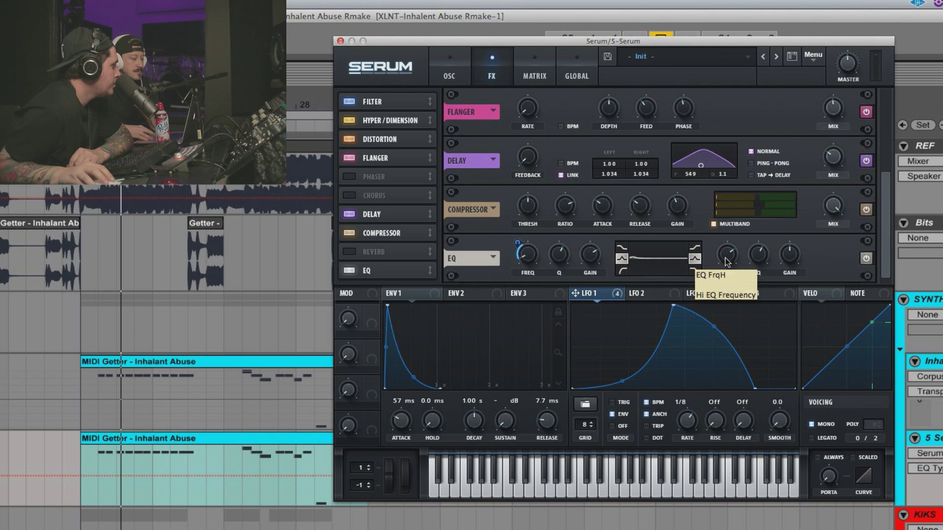
left_click_drag(727, 262, 727, 259)
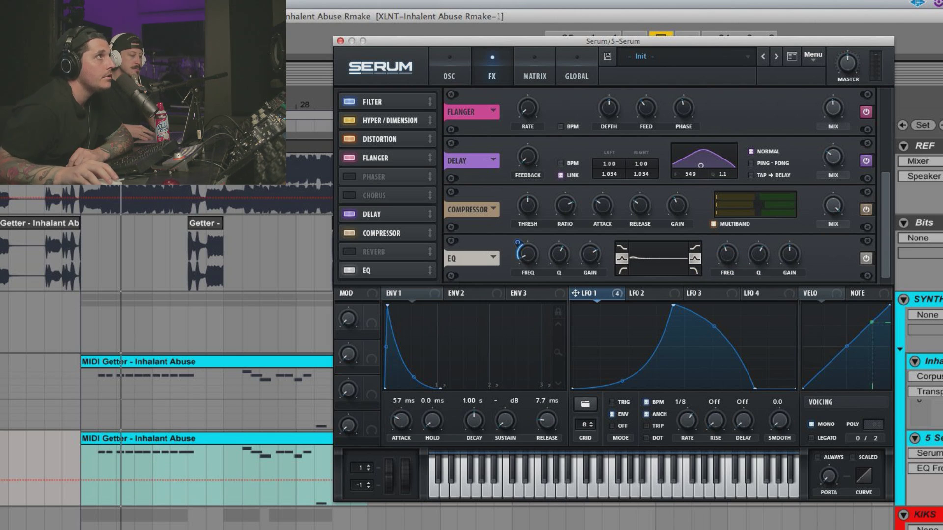
left_click(757, 263)
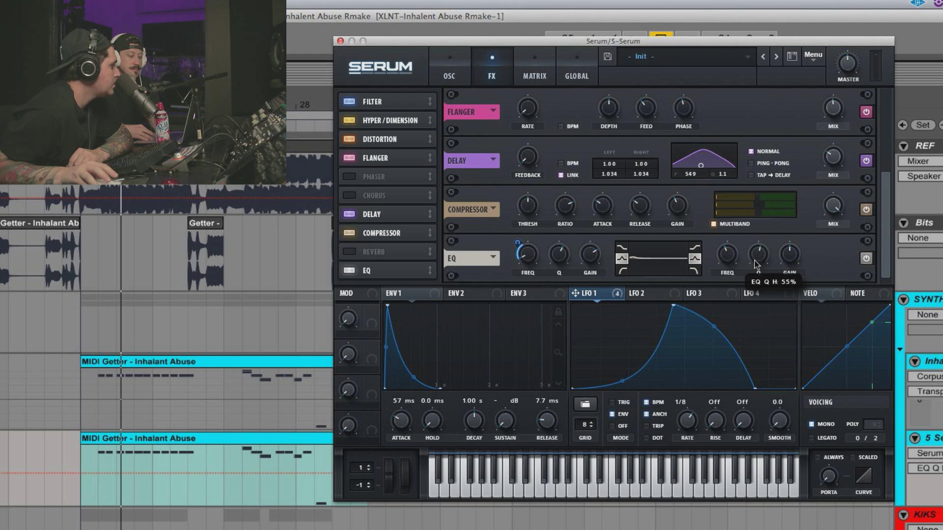
left_click(791, 258)
left_click_drag(792, 254, 790, 229)
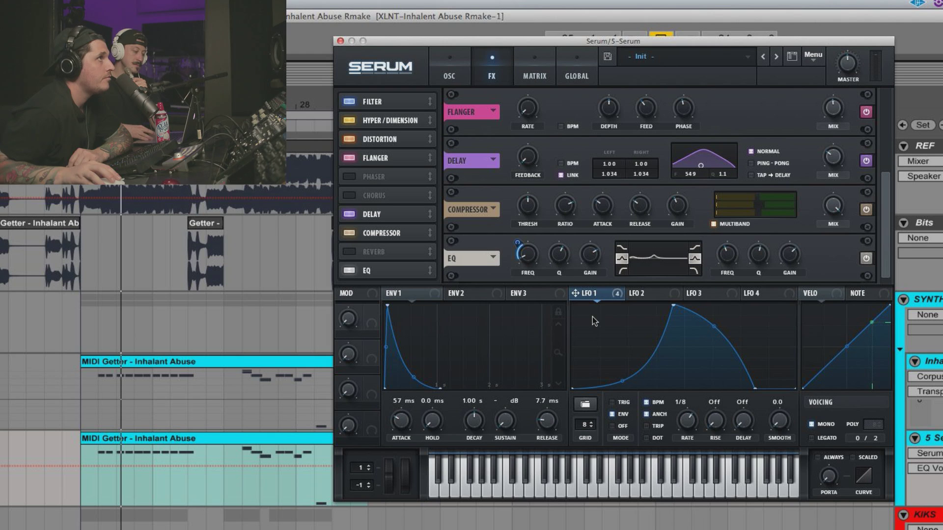
Assign LFO 1 to the EQ's high-band frequency and reduce the modulation amount
left_click_drag(618, 296, 721, 249)
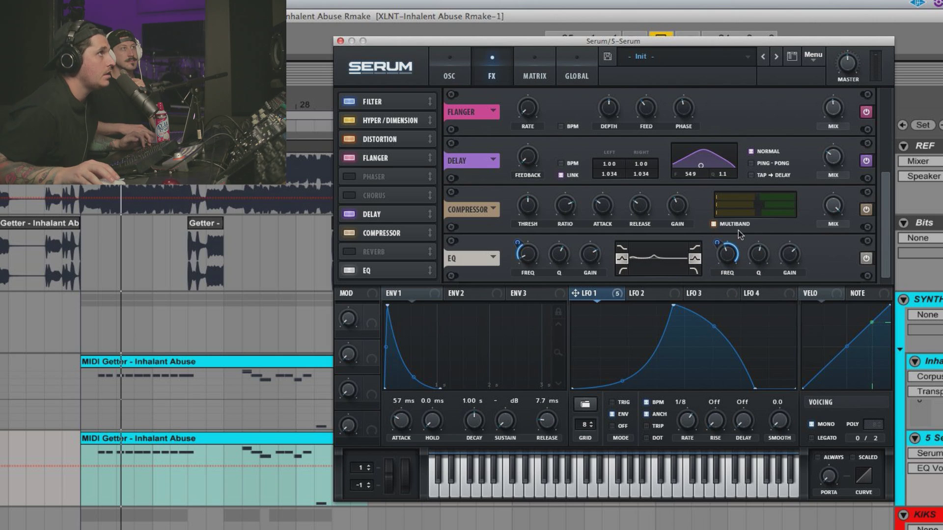
left_click_drag(725, 243, 718, 241)
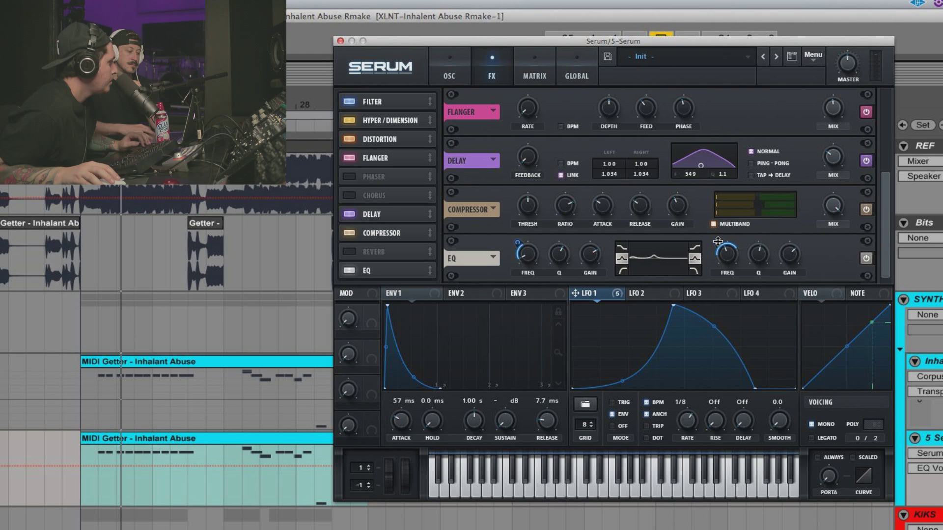
left_click_drag(717, 242, 718, 260)
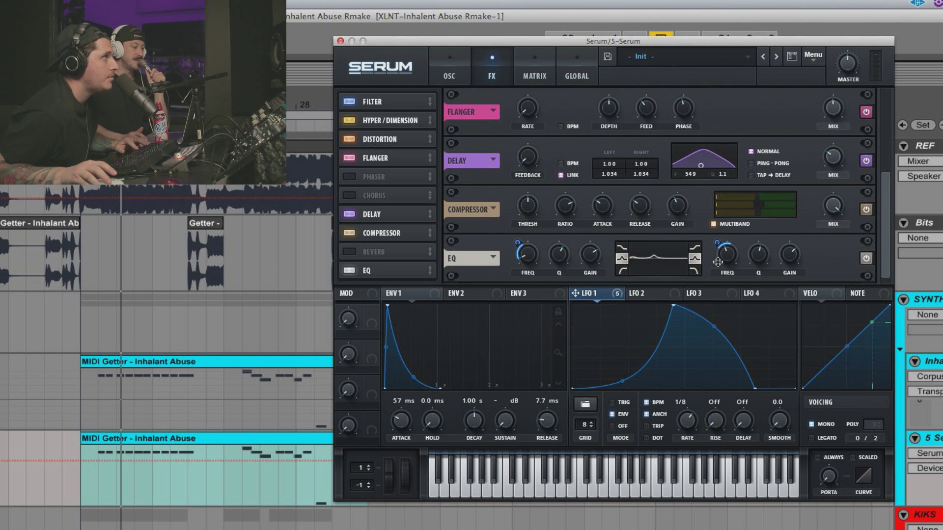
Play the synth clip while bypassing and re-enabling the EQ to compare the sound
key("space")
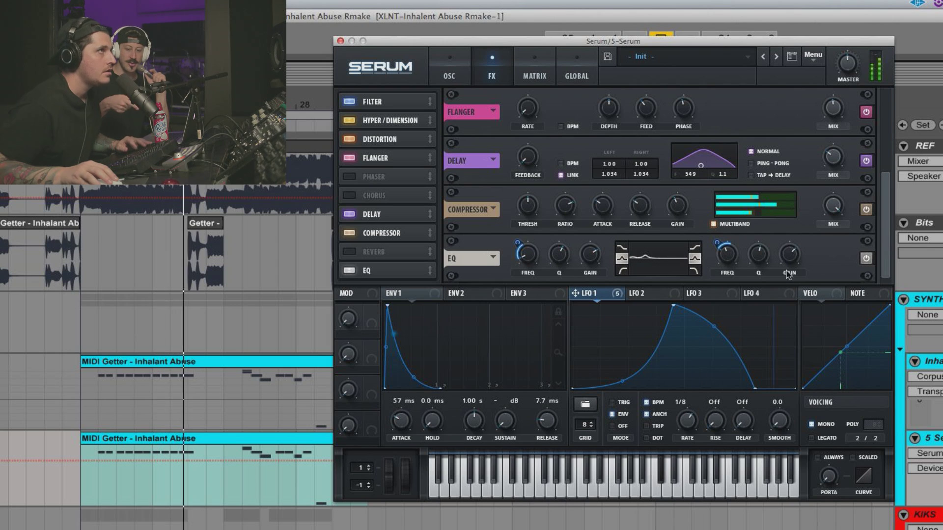
left_click(866, 260)
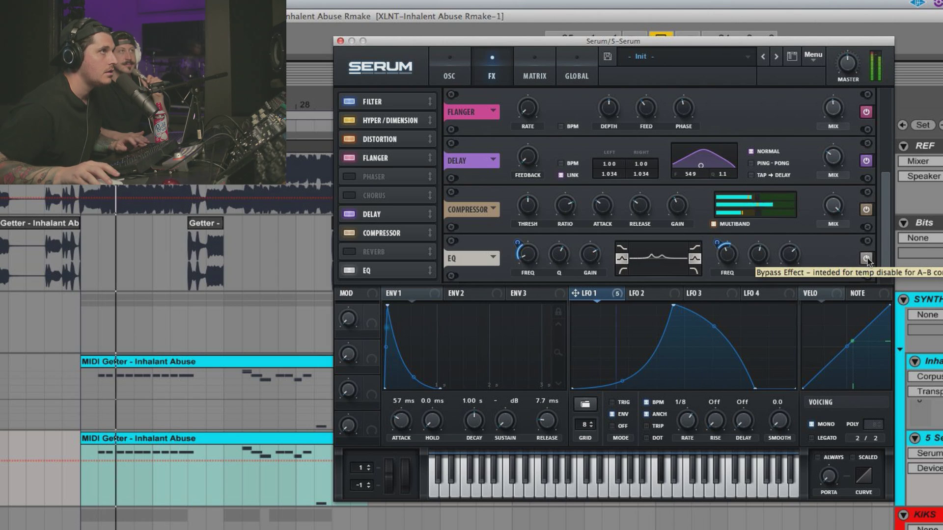
left_click(867, 259)
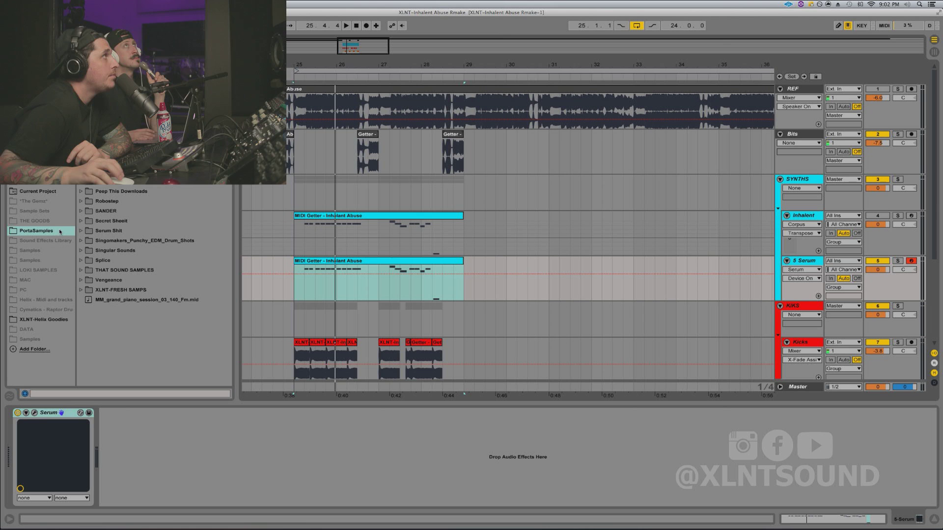
Find Overdrive among the audio effects and add it after Serum on the 5 Serum track
left_click(35, 93)
scroll(191, 221, "down", 3)
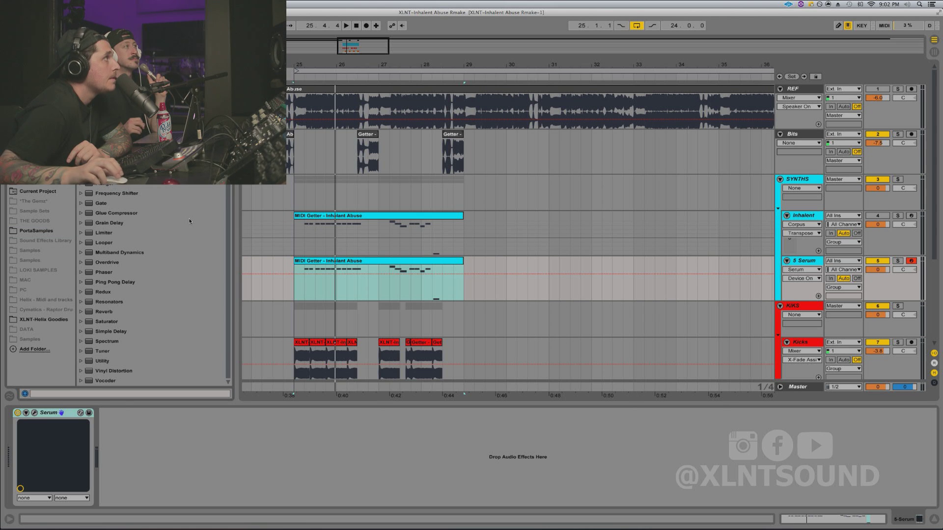
left_click(177, 262)
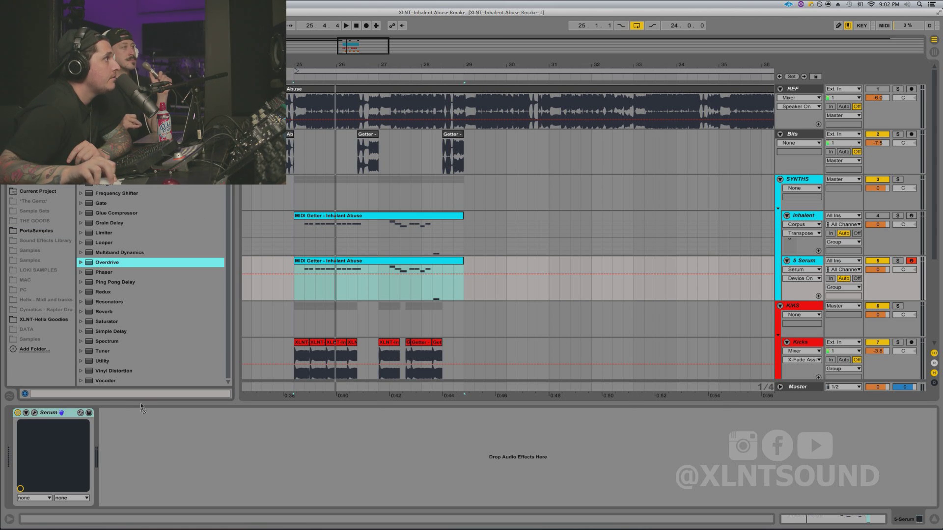
mouse_move(142, 409)
left_mouse_down()
mouse_move(149, 432)
mouse_move(136, 415)
left_mouse_up()
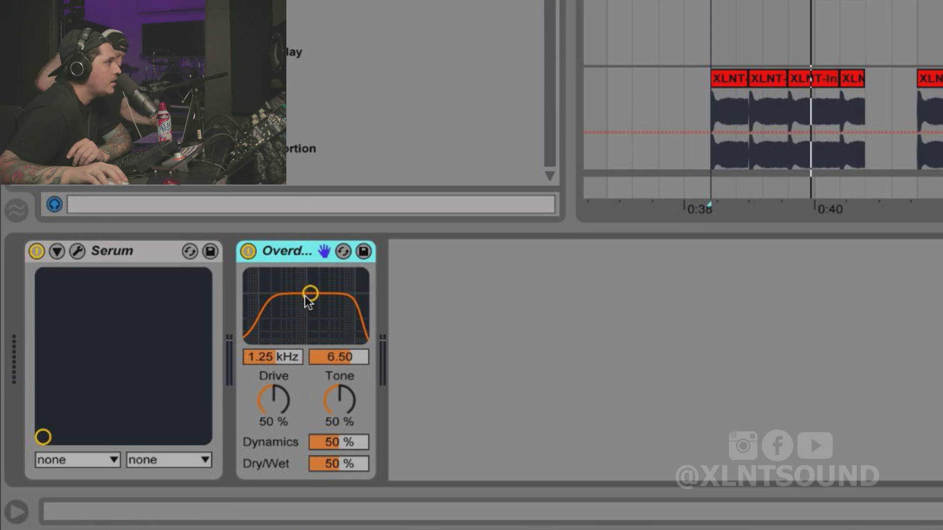
Set the Overdrive's filter band to 954 Hz with a bandwidth of 2.27, auditioning the synth while adjusting
left_click_drag(305, 297, 302, 313)
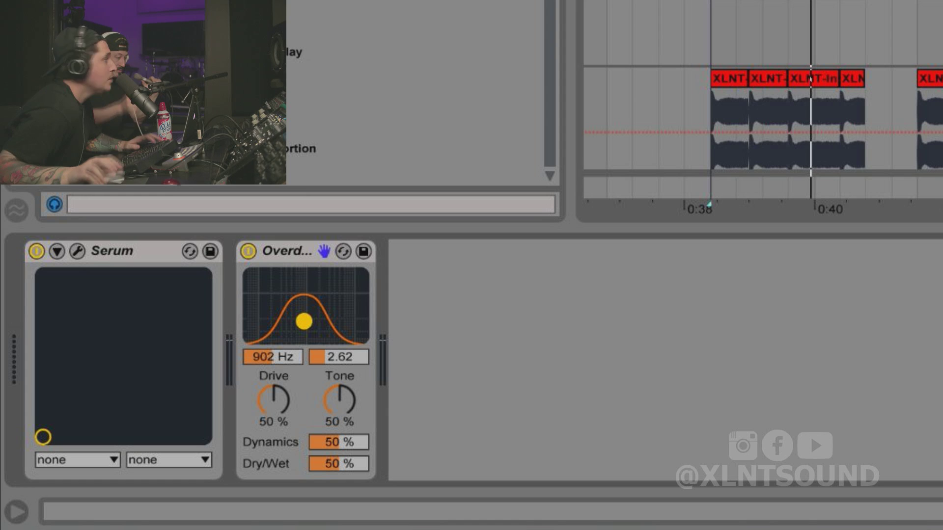
left_click(811, 3)
key("space")
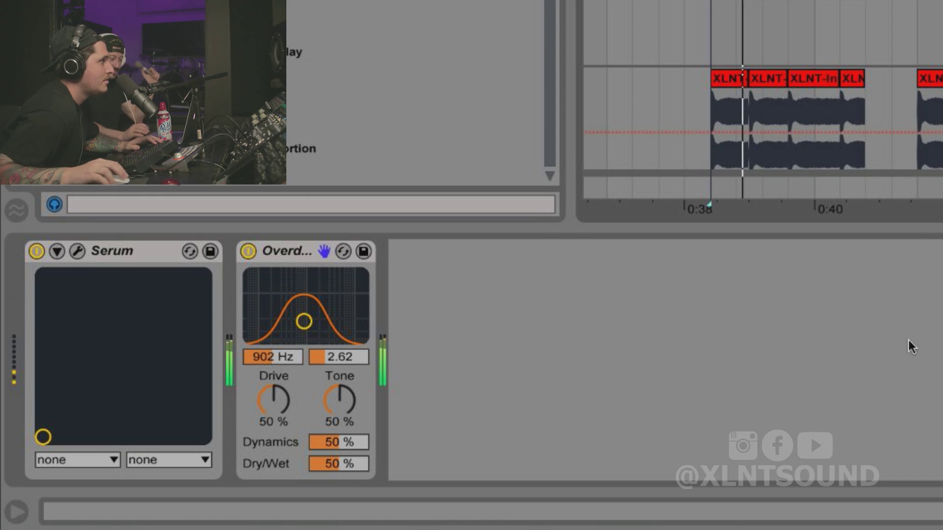
left_click(274, 357)
mouse_move(274, 357)
left_mouse_down()
mouse_move(274, 334)
mouse_move(274, 368)
mouse_move(274, 329)
mouse_move(276, 355)
left_mouse_up()
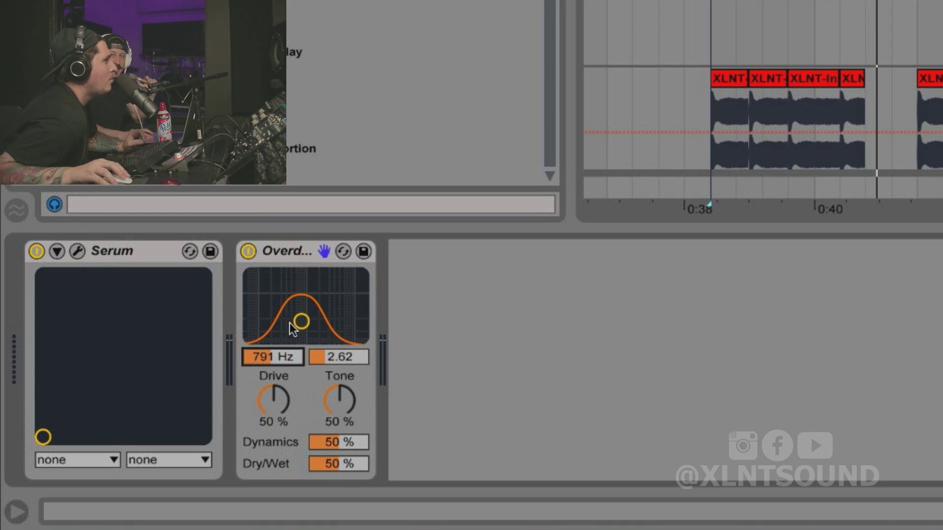
left_click_drag(301, 322, 300, 324)
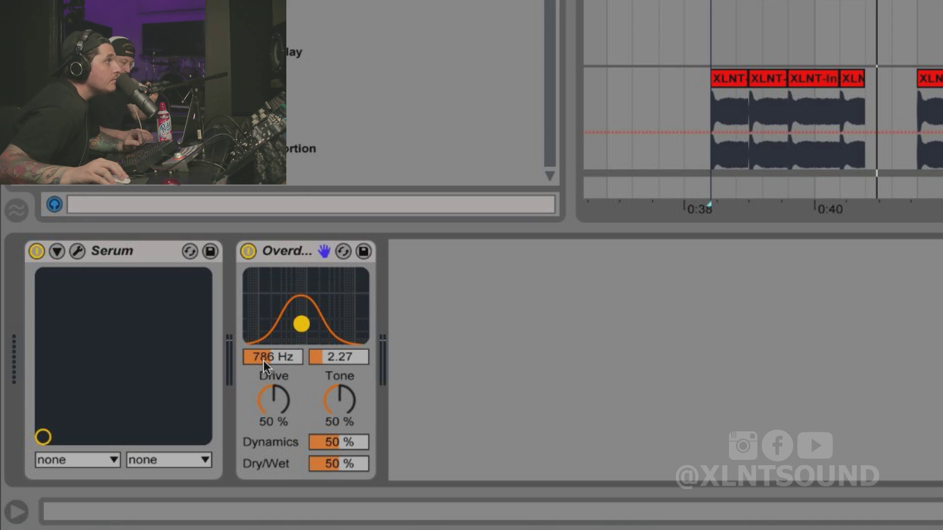
mouse_move(263, 361)
left_mouse_down()
mouse_move(263, 336)
mouse_move(265, 367)
left_mouse_up()
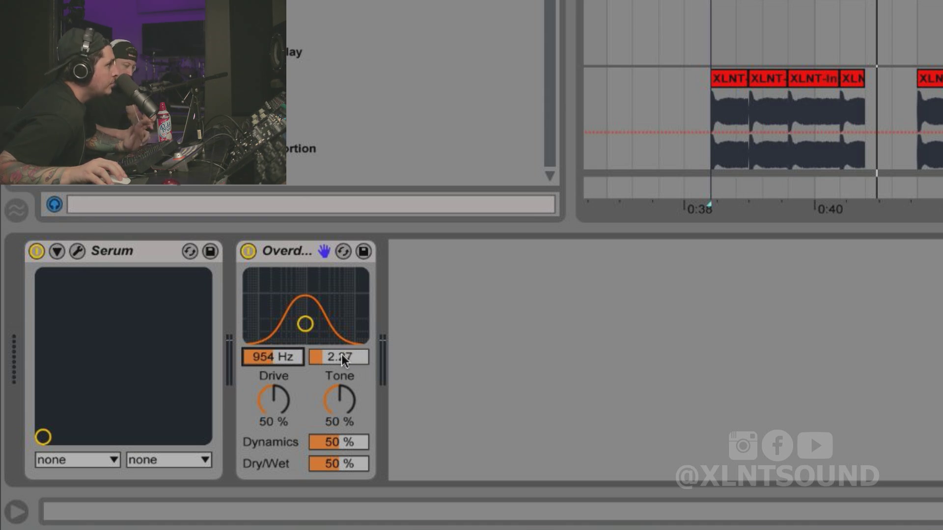
Duplicate the Overdrive and add a Corpus effect at the end of the device chain
left_click(296, 253)
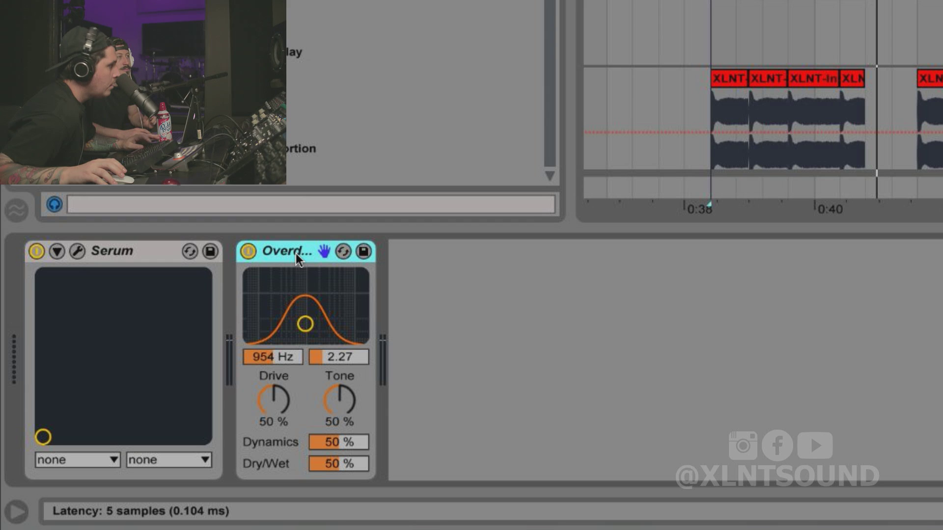
key("ctrl+d")
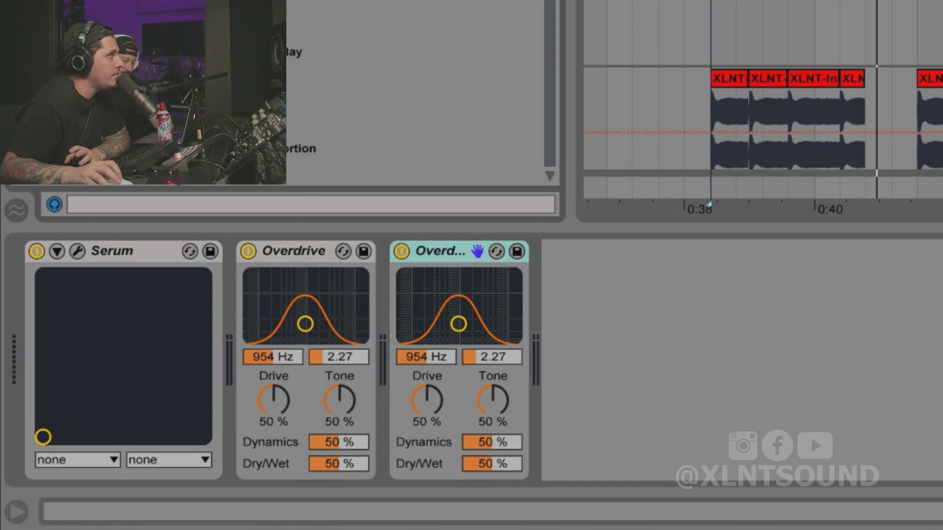
scroll(417, 94, "up", 3)
key("Right")
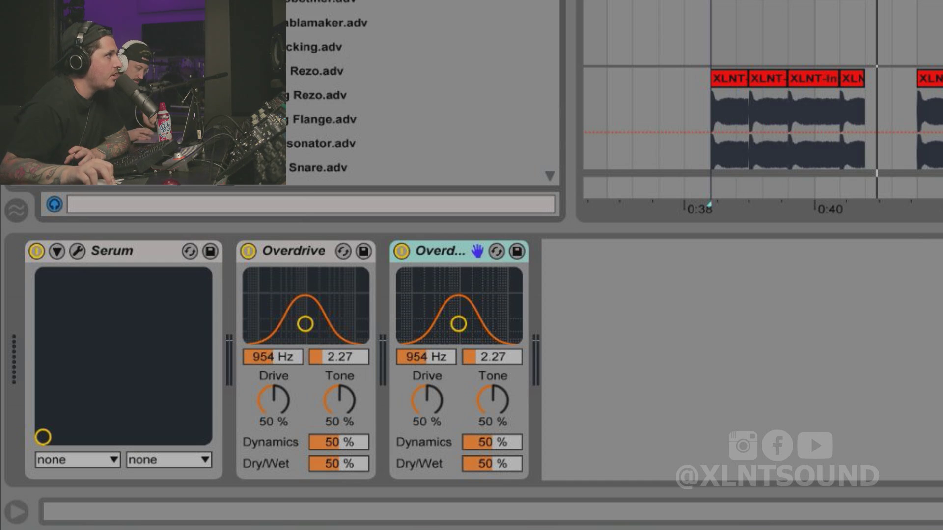
mouse_move(709, 217)
left_mouse_down()
mouse_move(701, 276)
mouse_move(691, 265)
left_mouse_up()
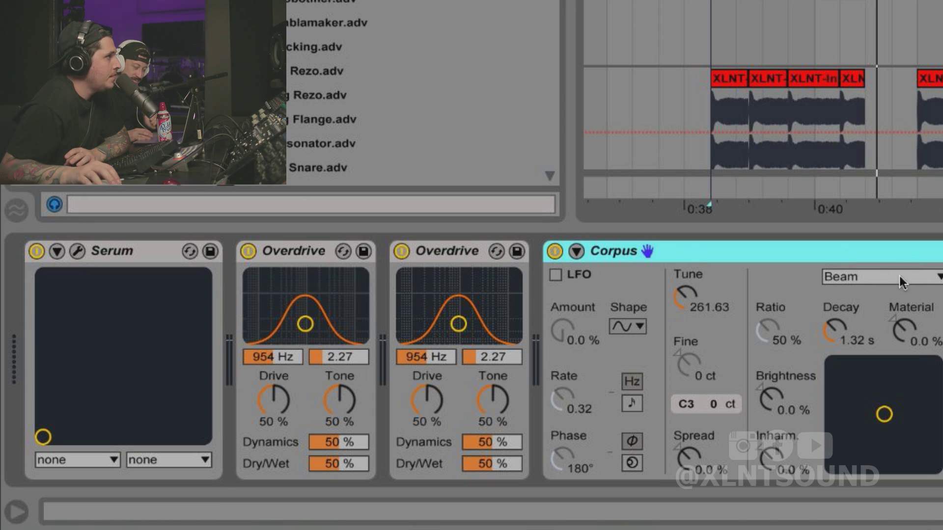
Set the Corpus resonator type to Pipe
left_click(878, 276)
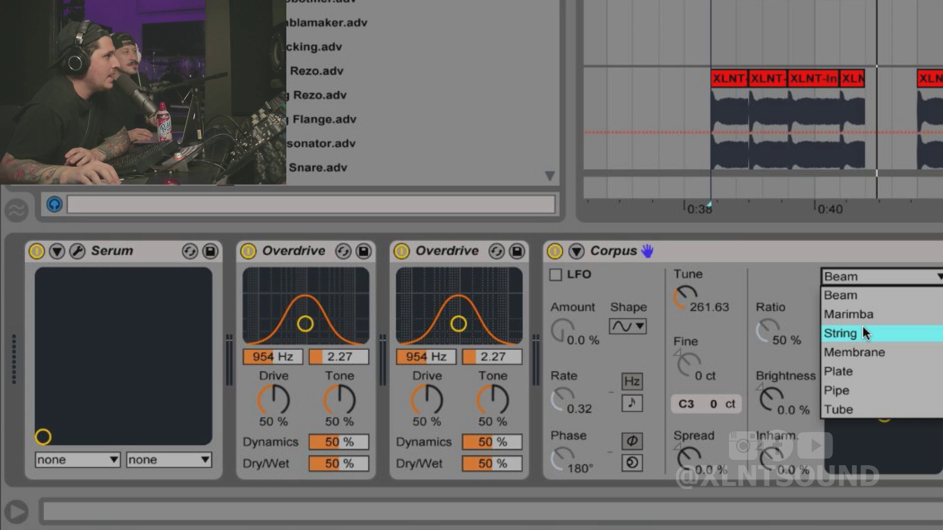
left_click(866, 272)
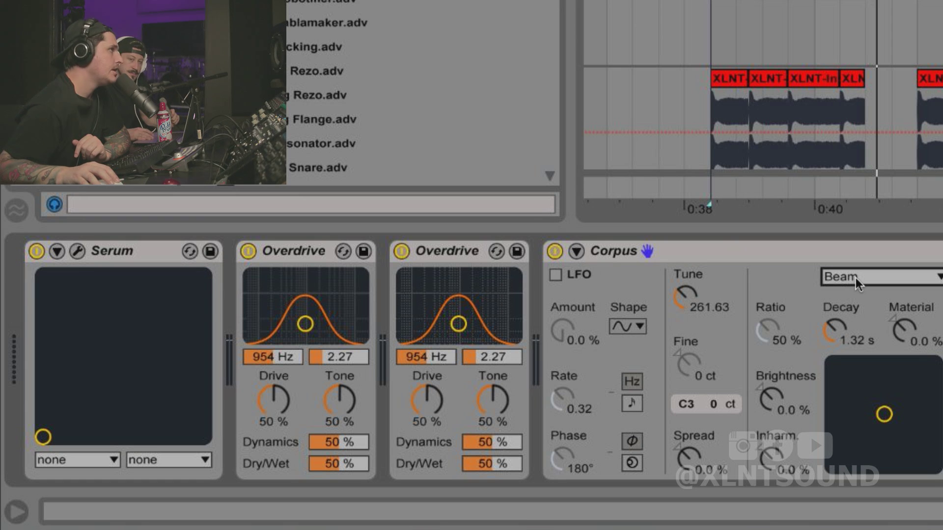
left_click(856, 278)
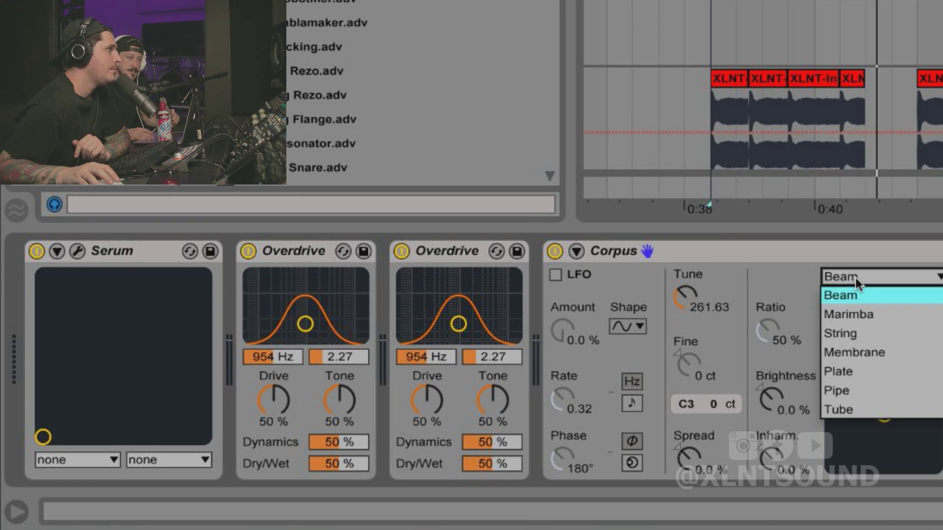
left_click(847, 385)
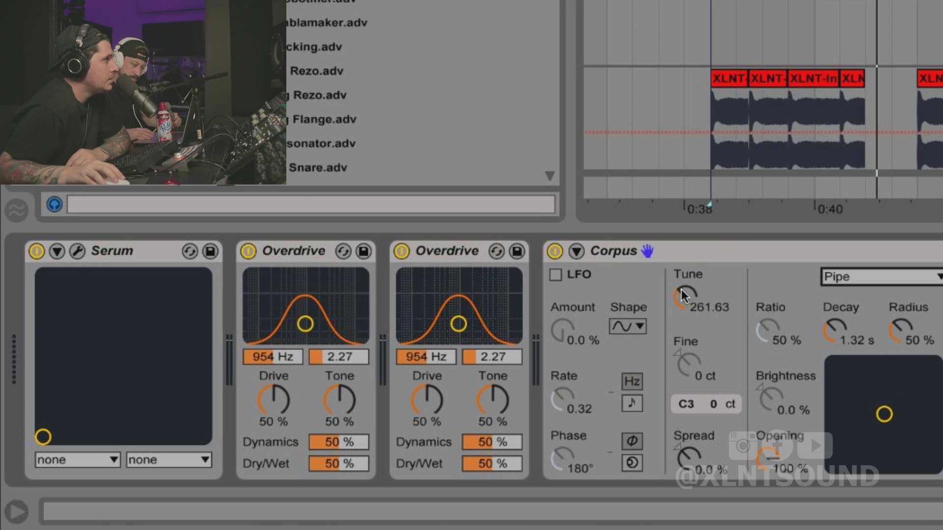
mouse_move(682, 290)
left_mouse_down()
mouse_move(681, 310)
mouse_move(682, 294)
left_mouse_up()
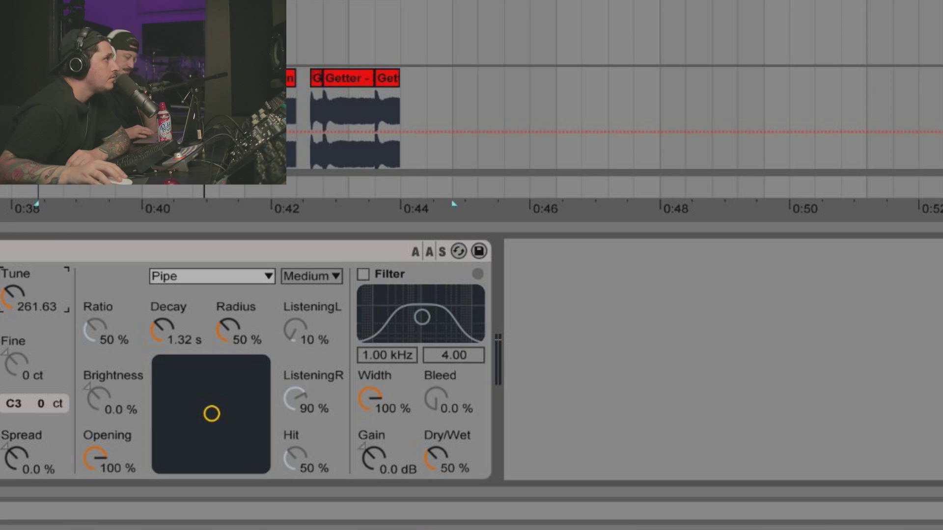
left_click(2, 252)
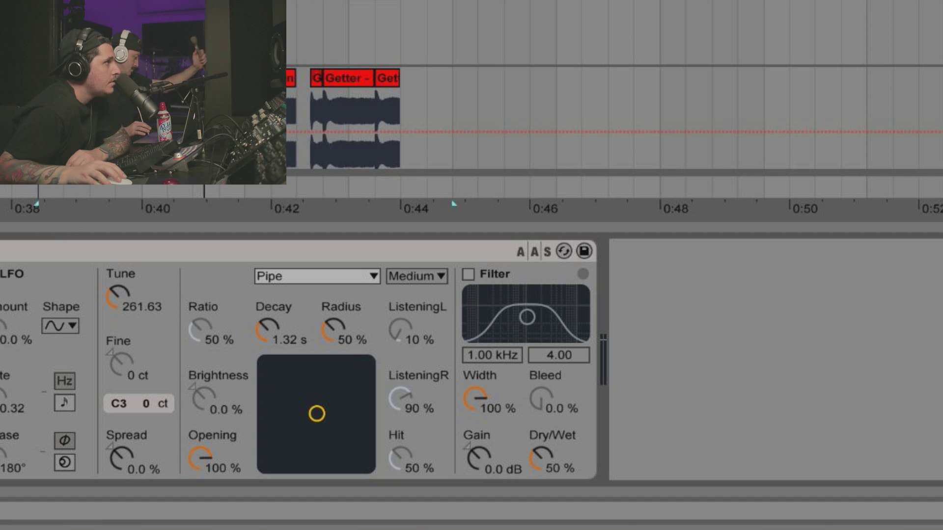
Lower the Corpus tuning to 61.23 Hz
mouse_move(171, 293)
left_mouse_down()
mouse_move(171, 330)
mouse_move(172, 293)
left_mouse_up()
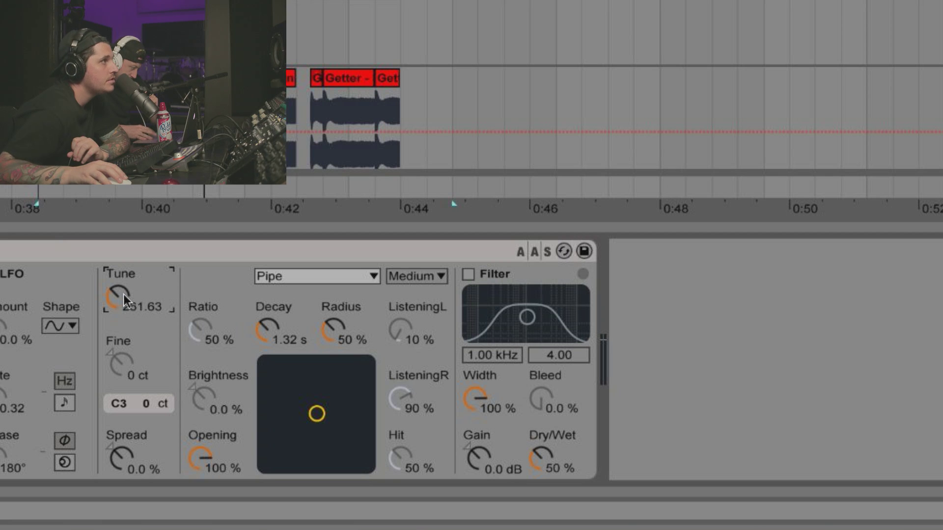
left_click_drag(112, 299, 112, 336)
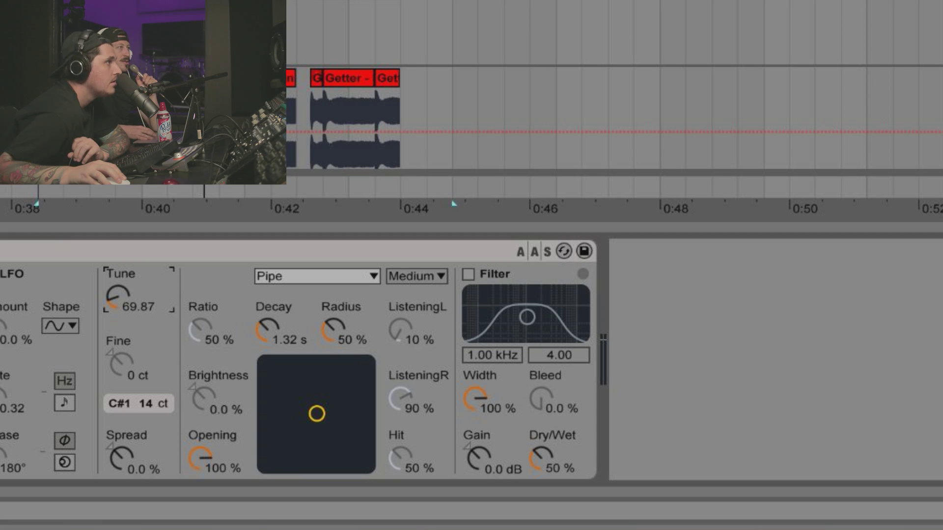
left_click_drag(112, 337, 112, 347)
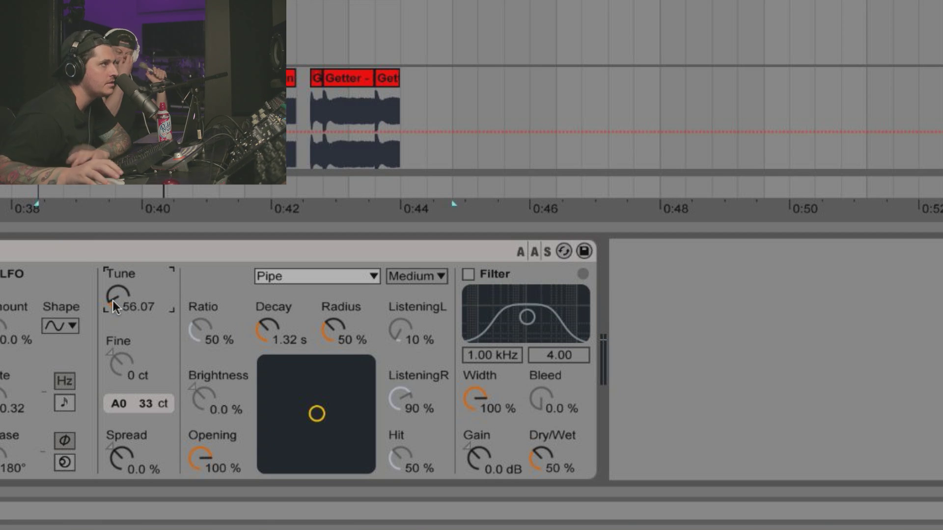
left_click_drag(113, 300, 113, 290)
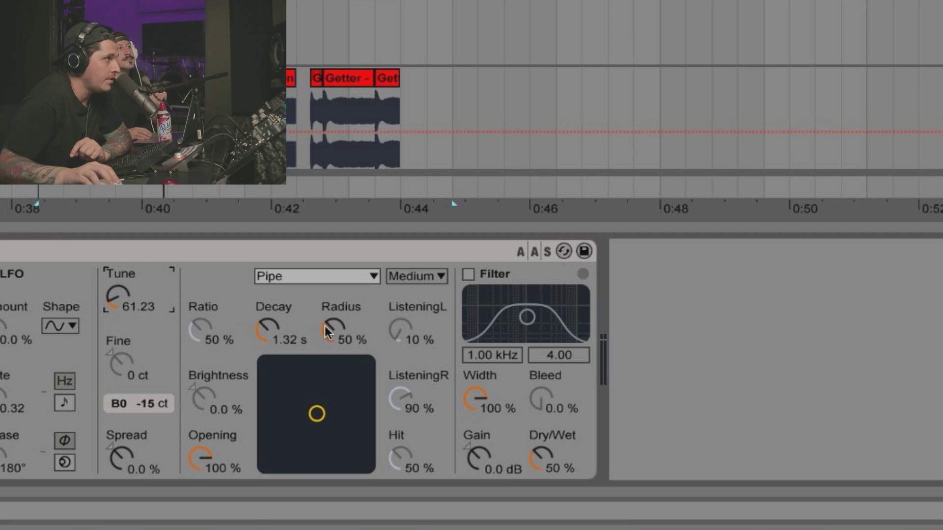
Set the Corpus pipe radius to 93 % and decay to 102 ms, and lower its gain
left_click_drag(325, 325, 326, 296)
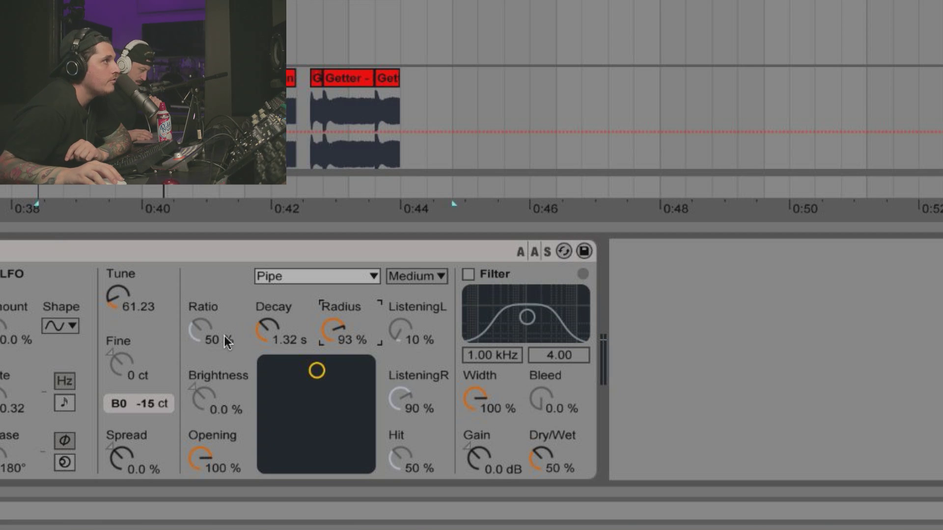
left_click_drag(268, 333, 268, 365)
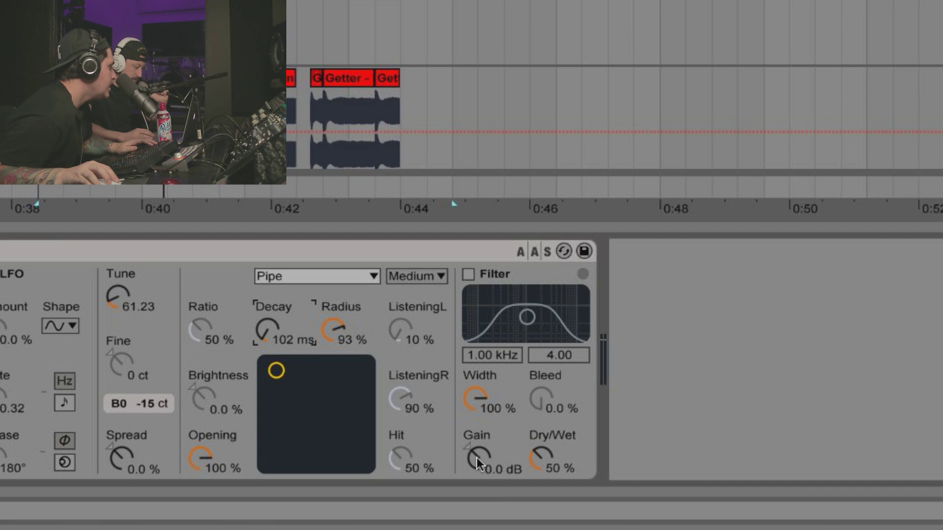
left_click_drag(476, 457, 476, 471)
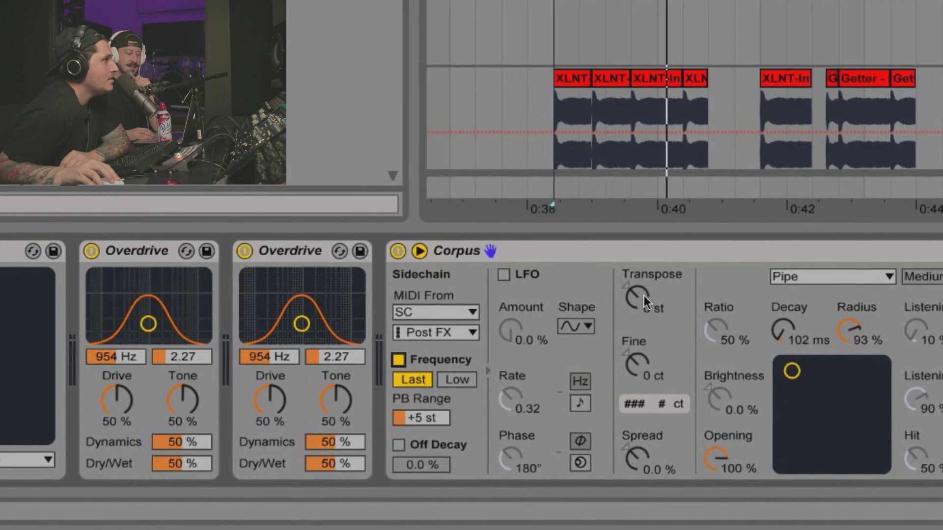
Set the Corpus transpose to -24 st and audition the synth through the device chain
left_click_drag(128, 297, 128, 308)
left_click_drag(792, 297, 792, 317)
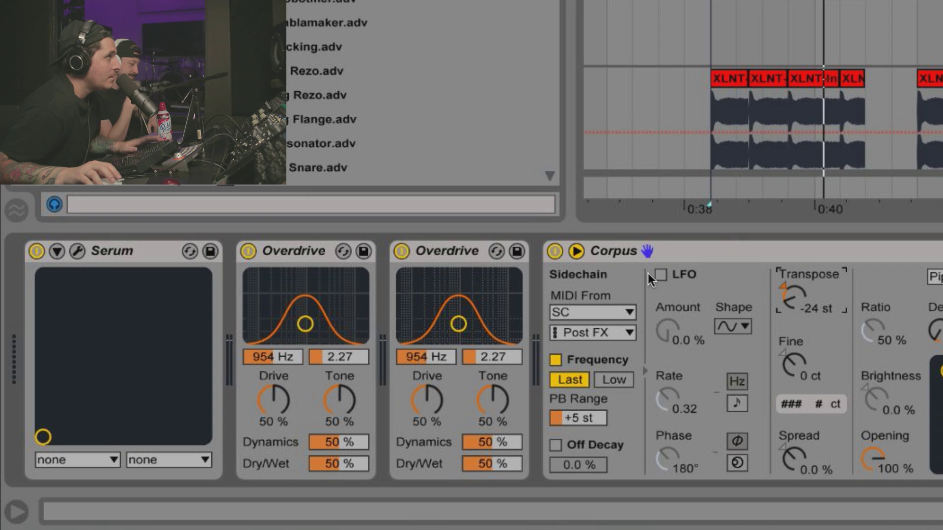
key("space")
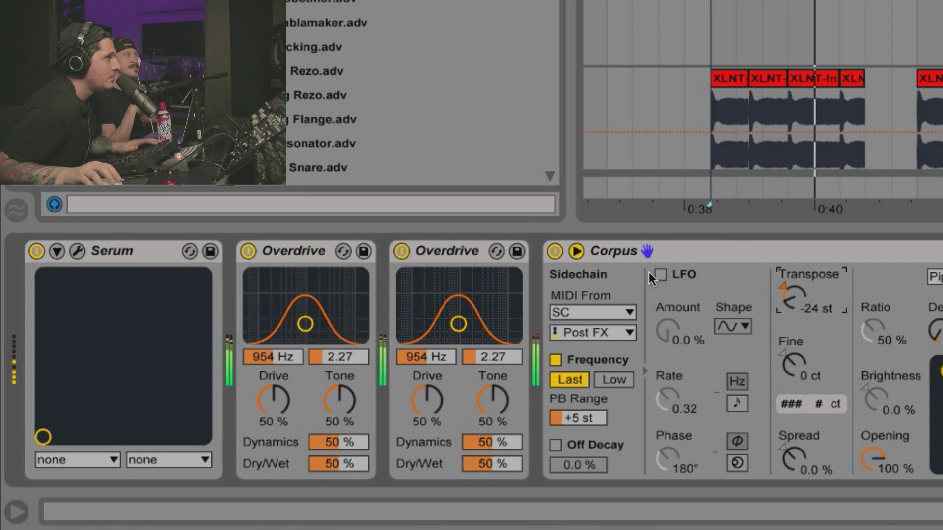
key("space")
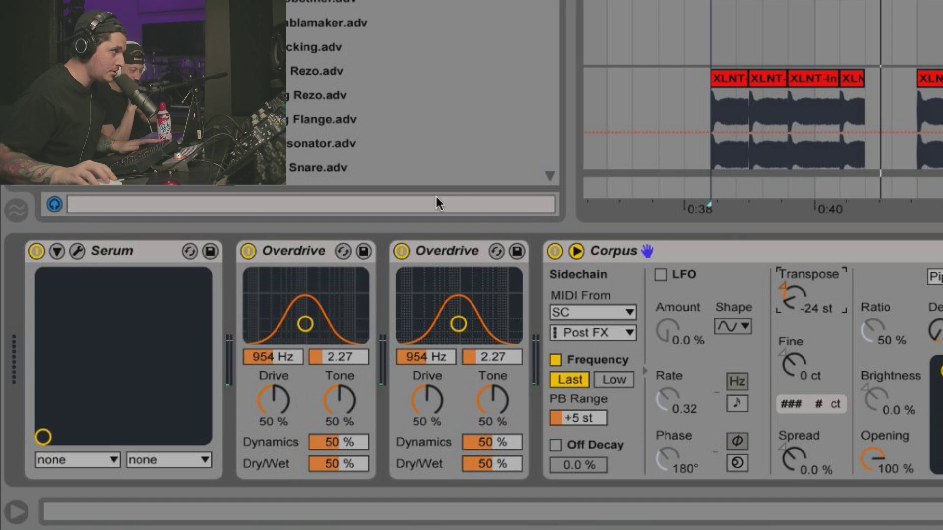
Compare the playing synth with the Corpus bypassed and active, and open Serum's plug-in window
key("space")
left_click(555, 252)
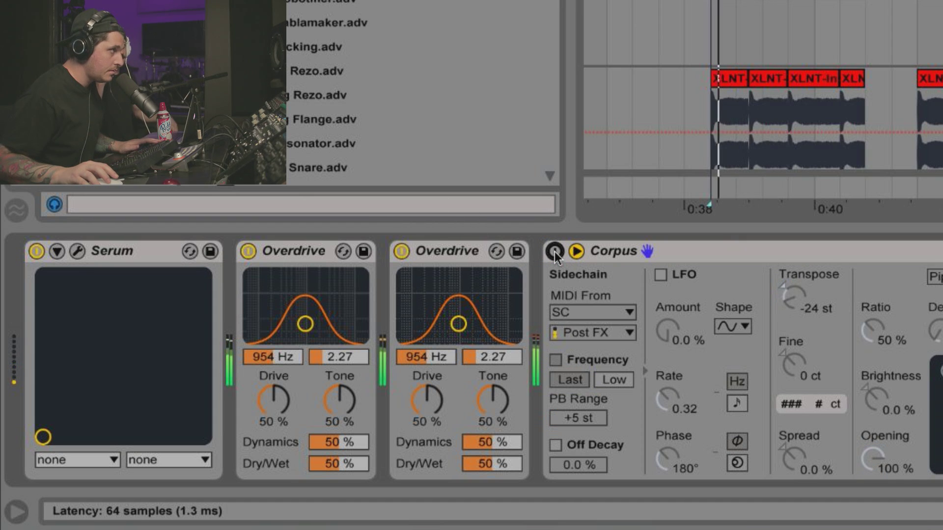
left_click(555, 251)
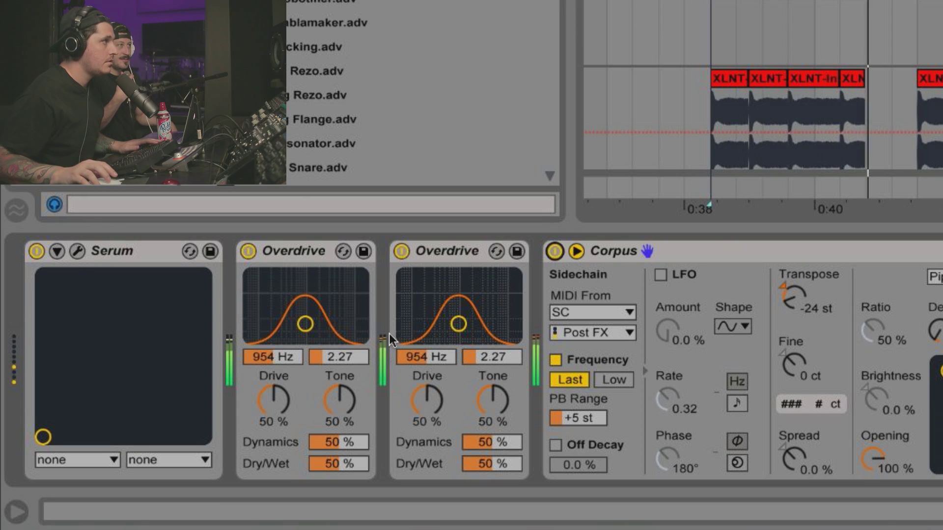
left_click(78, 251)
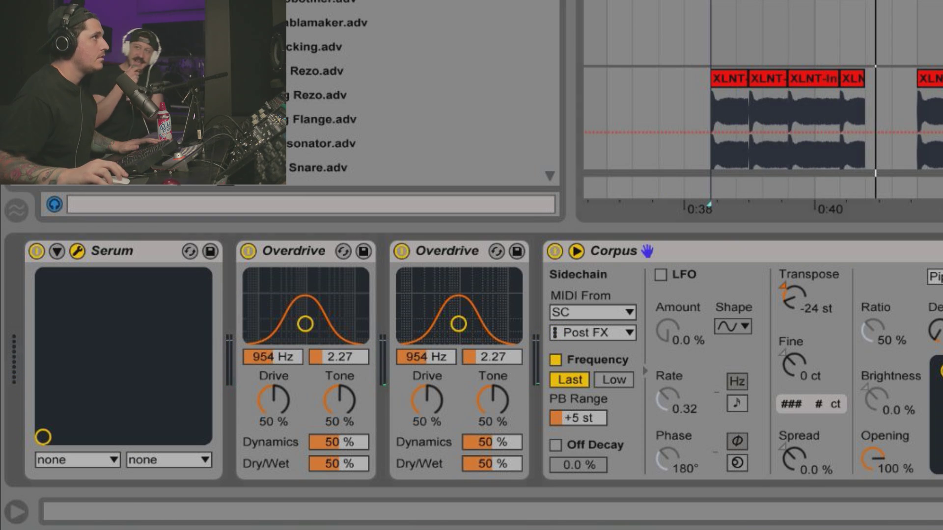
key("space")
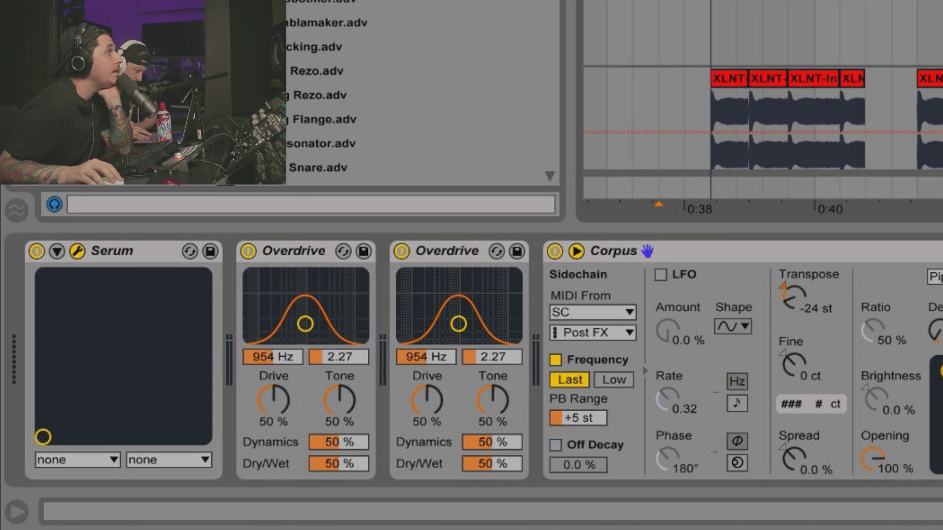
Find Reverb among the audio effects, add it after the Corpus, and disable the Hi Cut in its input processing
scroll(423, 89, "up", 5)
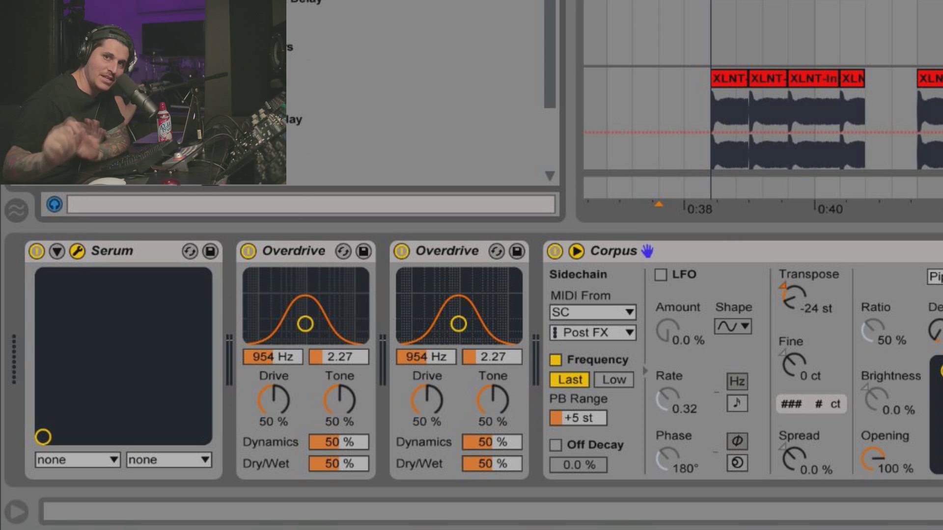
scroll(418, 89, "down", 3)
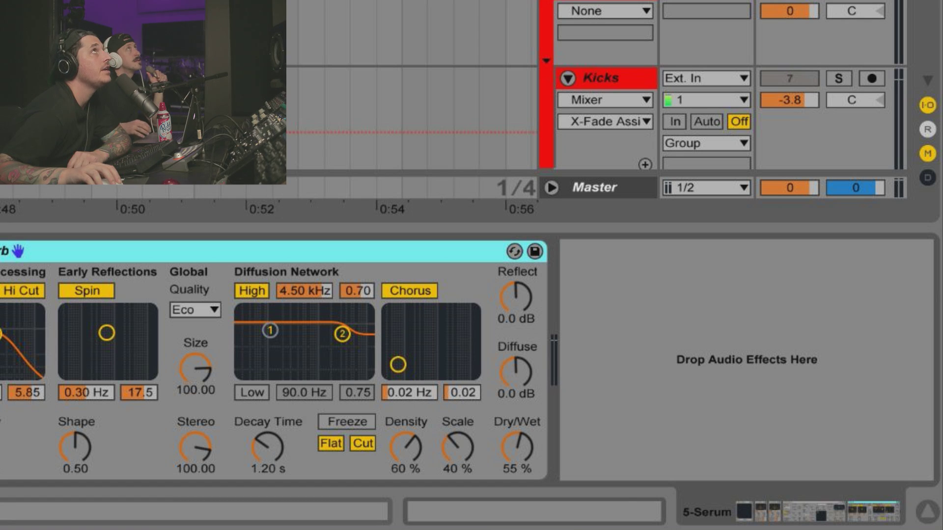
left_click(8, 292)
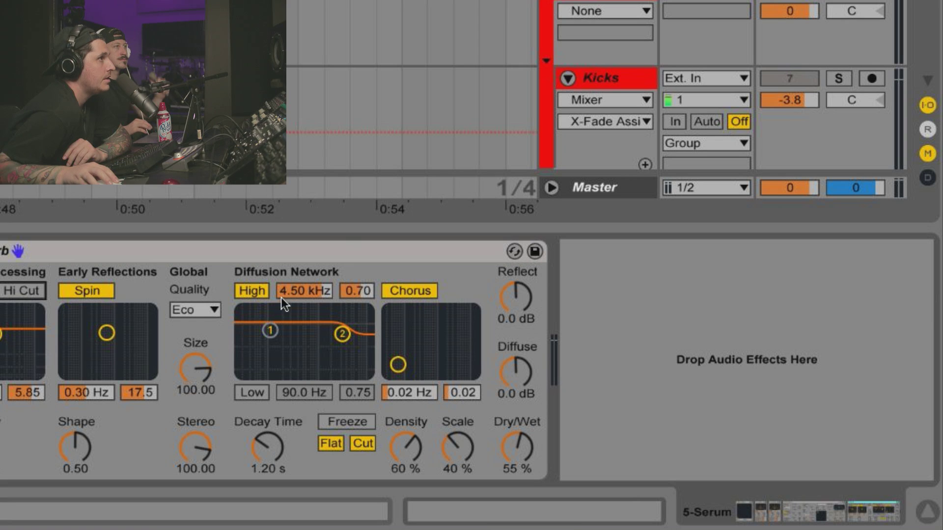
Shape the Reverb's diffusion network with the high filter at 3.71 kHz and the low filter enabled at 640 Hz, both at 0.20
mouse_move(281, 298)
left_mouse_down()
mouse_move(281, 334)
mouse_move(281, 307)
left_mouse_up()
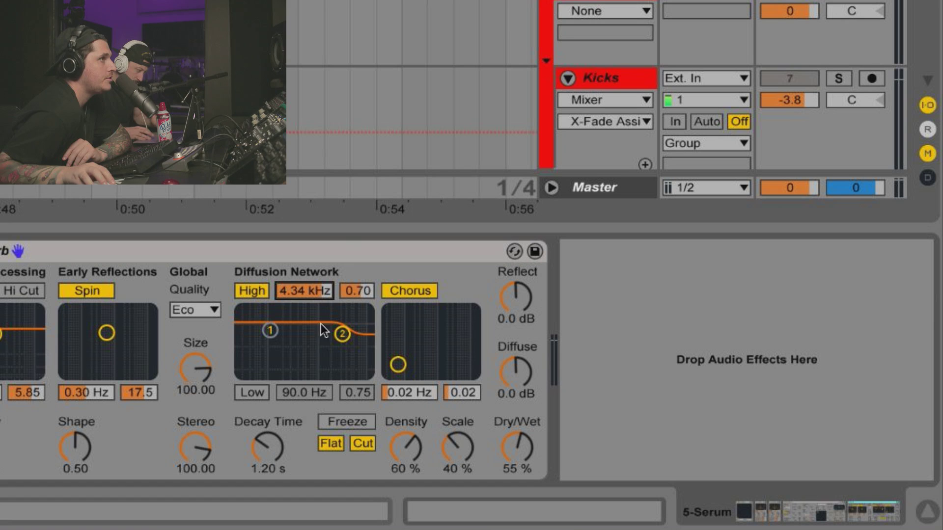
left_click_drag(342, 334, 336, 372)
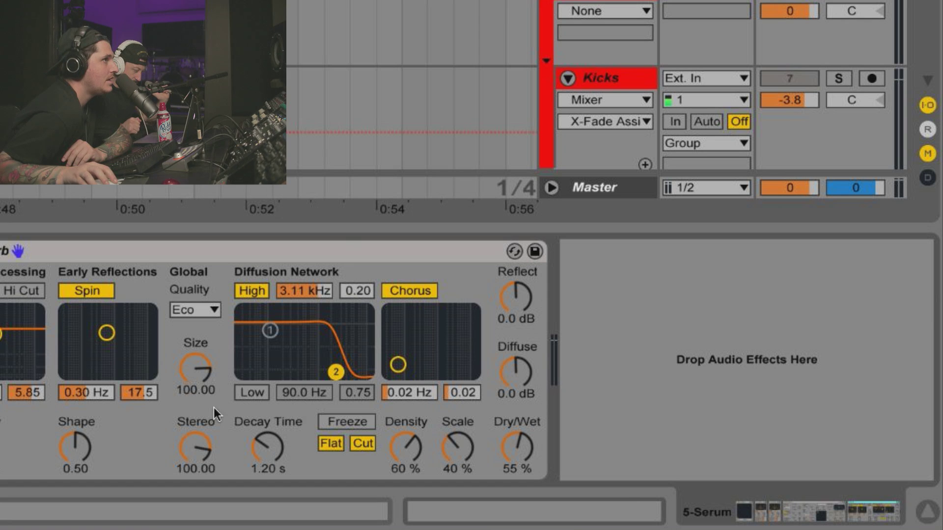
left_click(244, 384)
left_click_drag(266, 329, 305, 372)
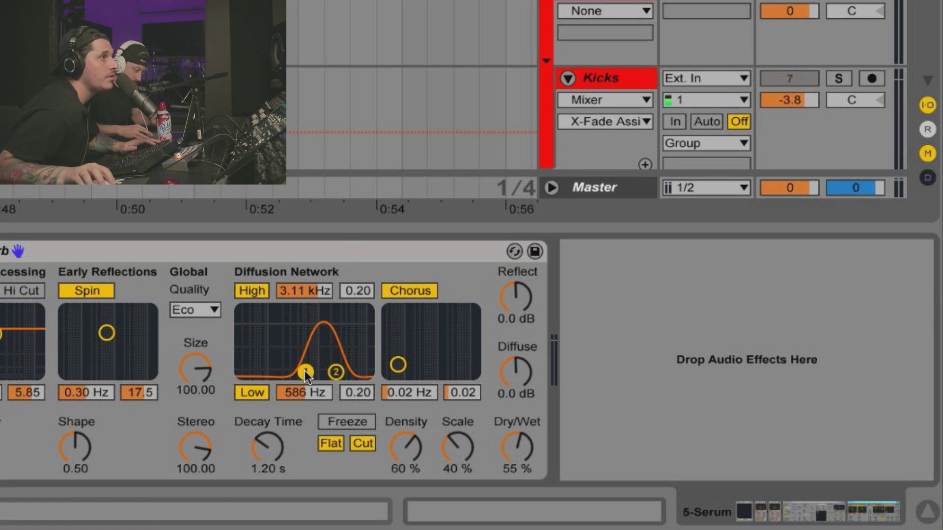
left_click_drag(299, 374, 306, 371)
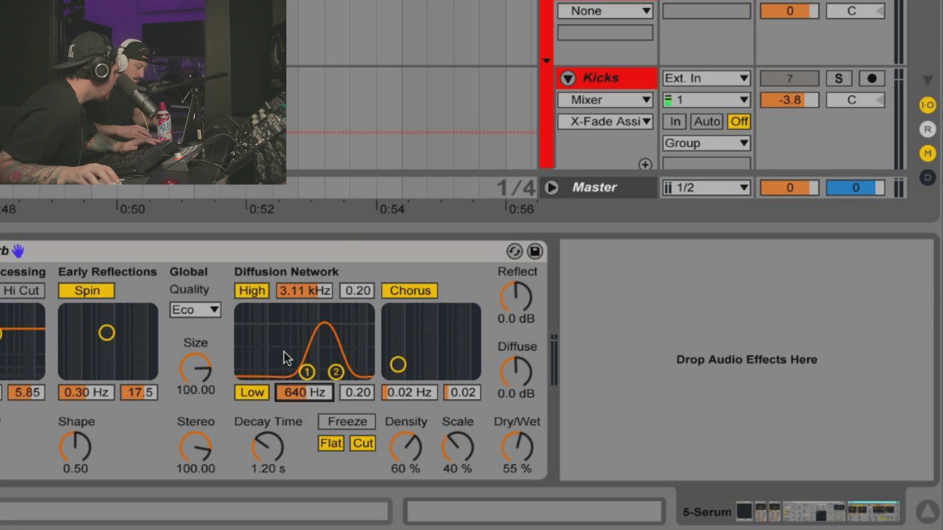
left_click_drag(304, 291, 304, 278)
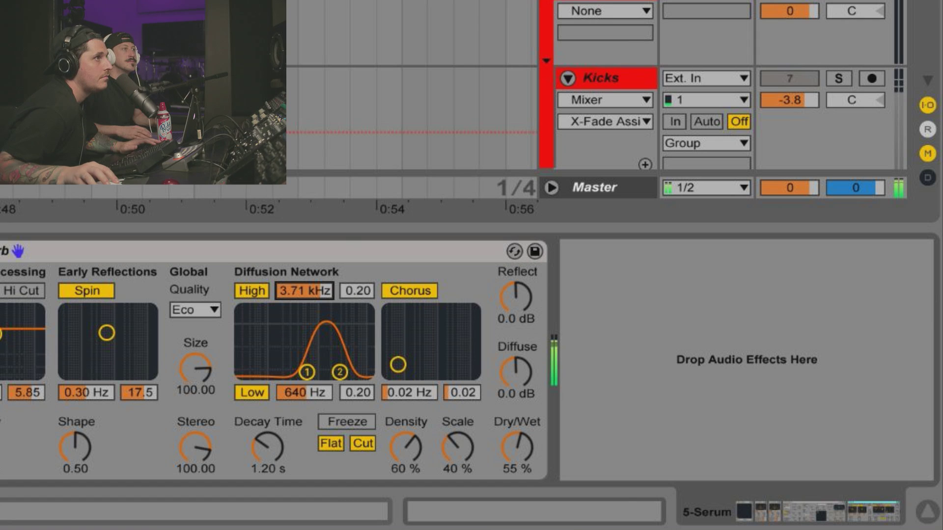
Unmute the Kicks track and set the Reverb's Dry/Wet to 12 %
left_click(789, 78)
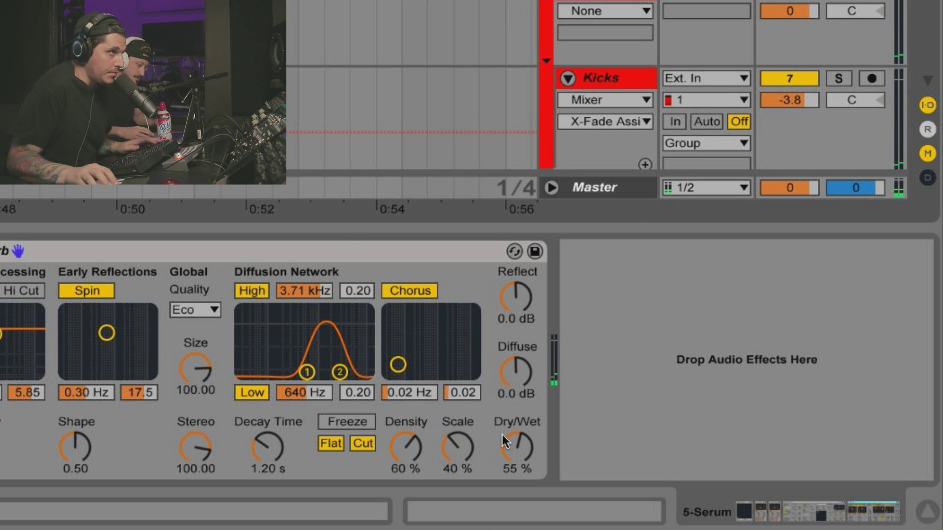
left_click_drag(532, 438, 531, 479)
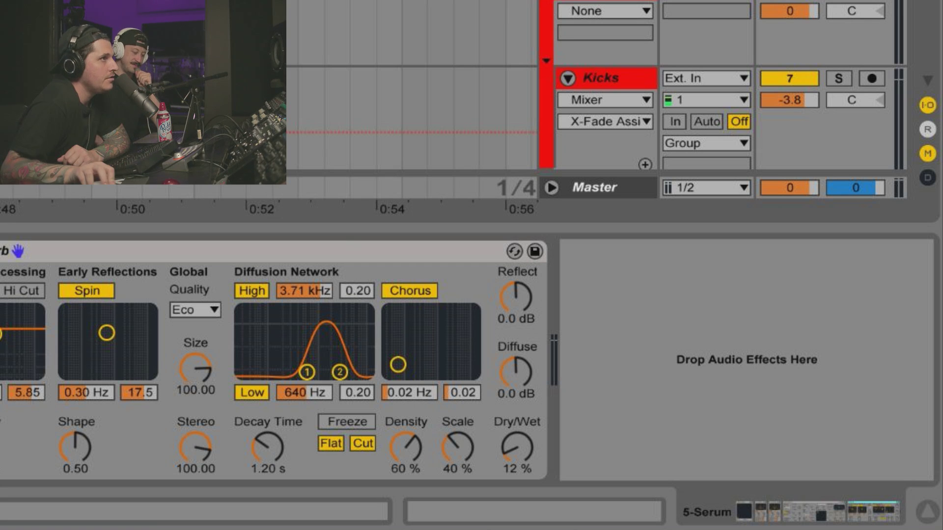
Add the OTT multiband compression preset after the Reverb and audition the processed synth
left_click_drag(634, 223, 629, 285)
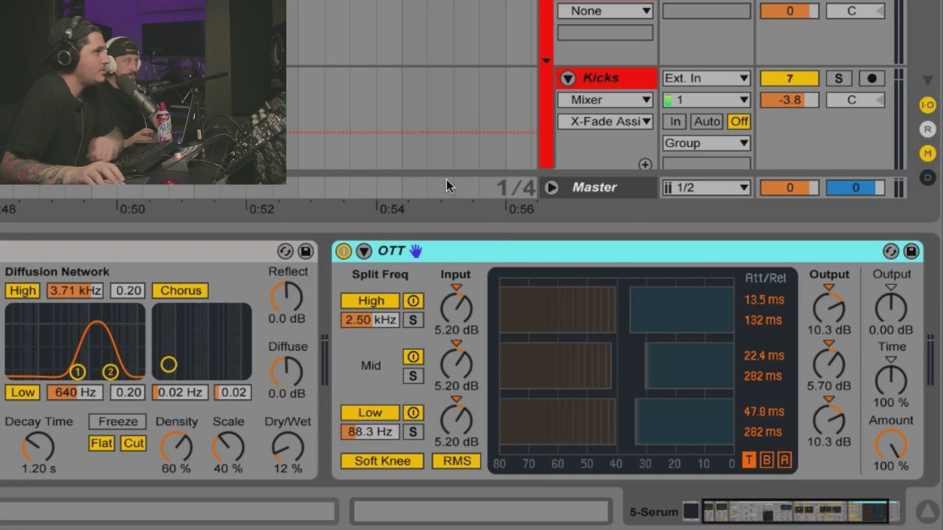
key("space")
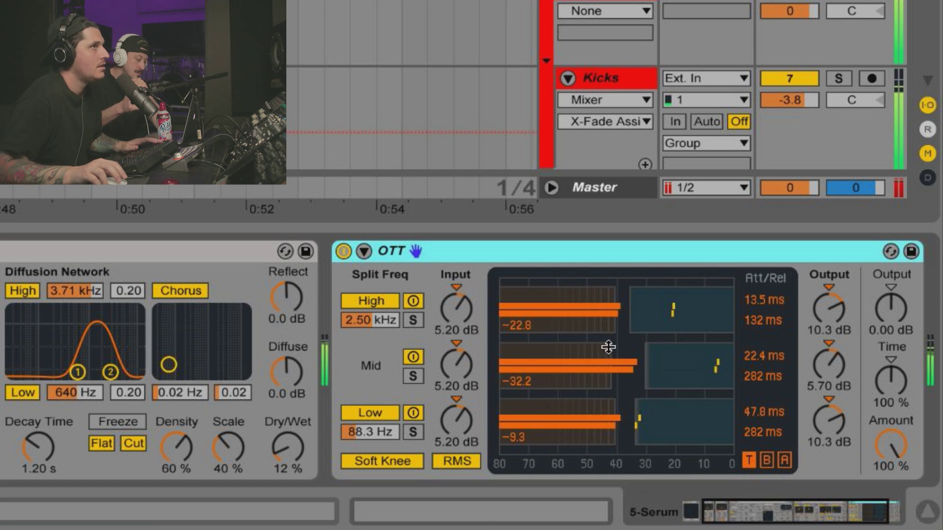
scroll(608, 326, "right", 3)
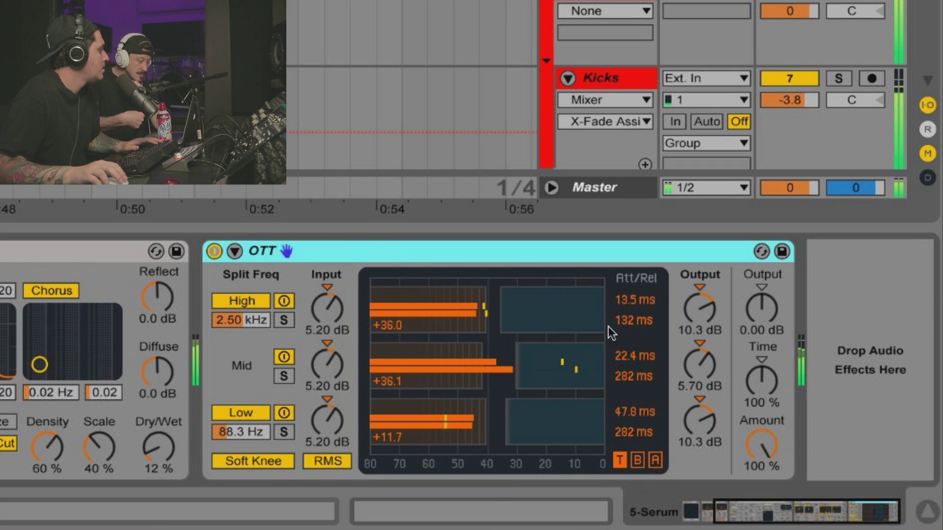
key("space")
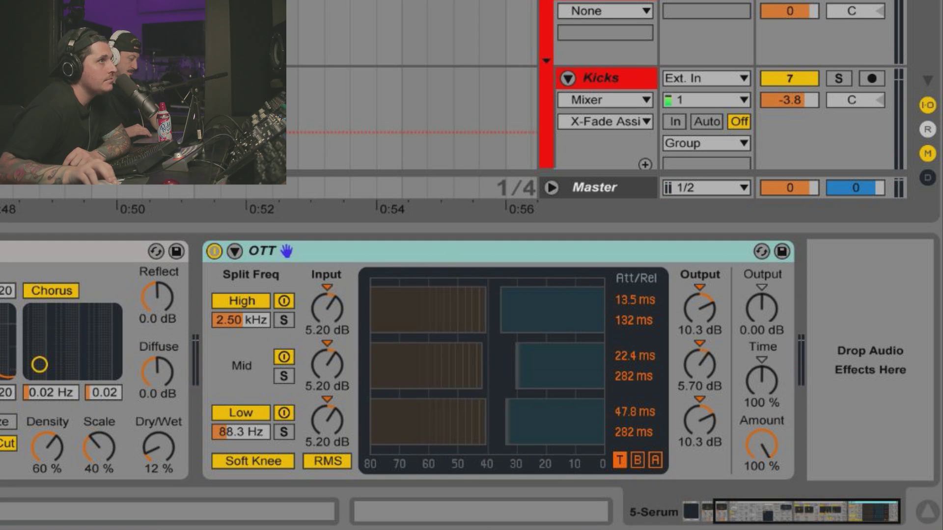
Add an EQ Eight after OTT and change band 1 to a ×4 low-cut filter
left_click_drag(0, 344, 805, 404)
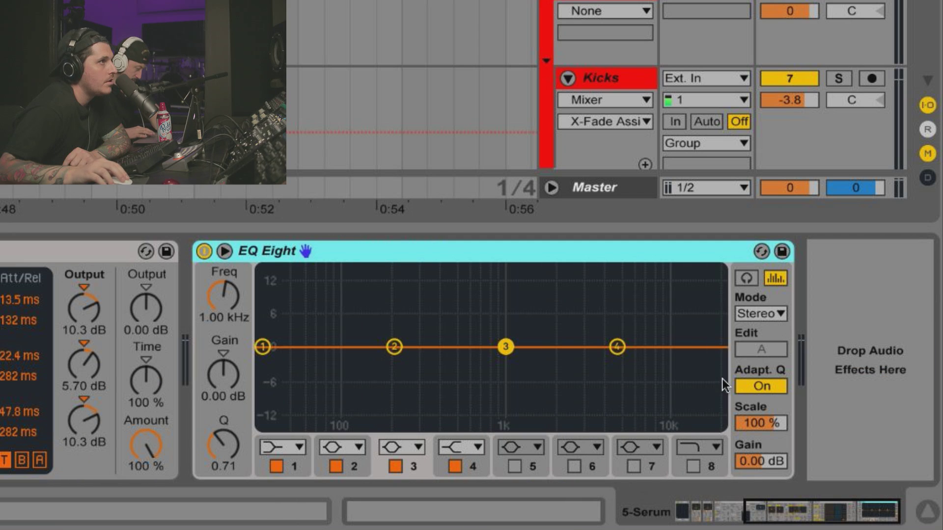
left_click(277, 445)
left_click(269, 289)
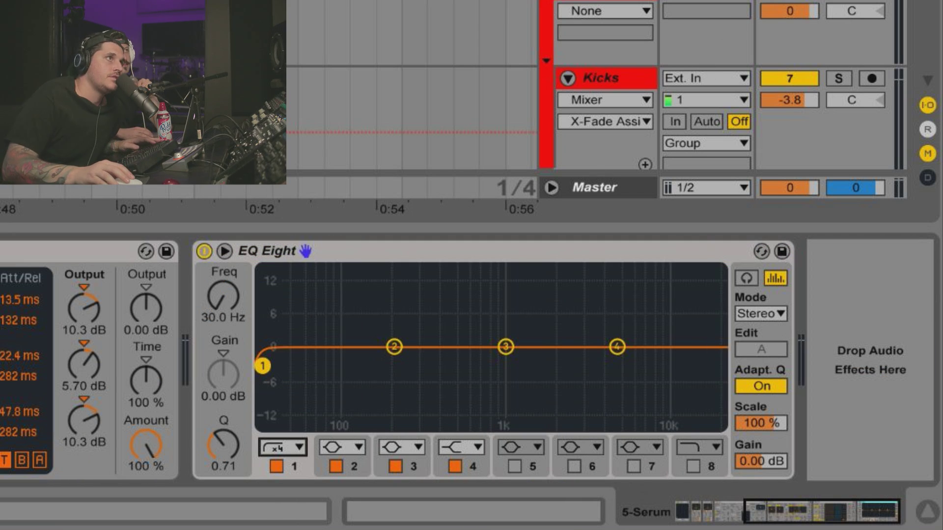
Mute the Kicks track and audition the synth, briefly soloing the Kicks track for comparison
key("F7")
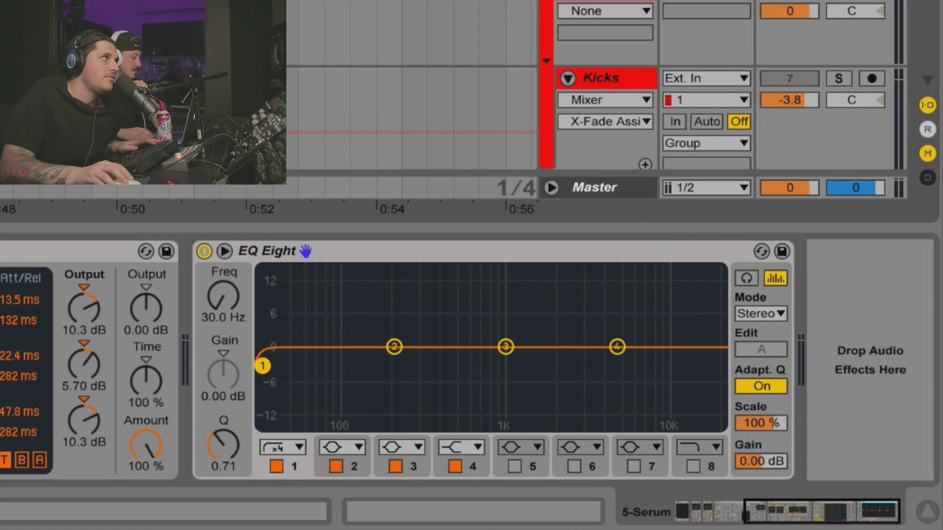
key("space")
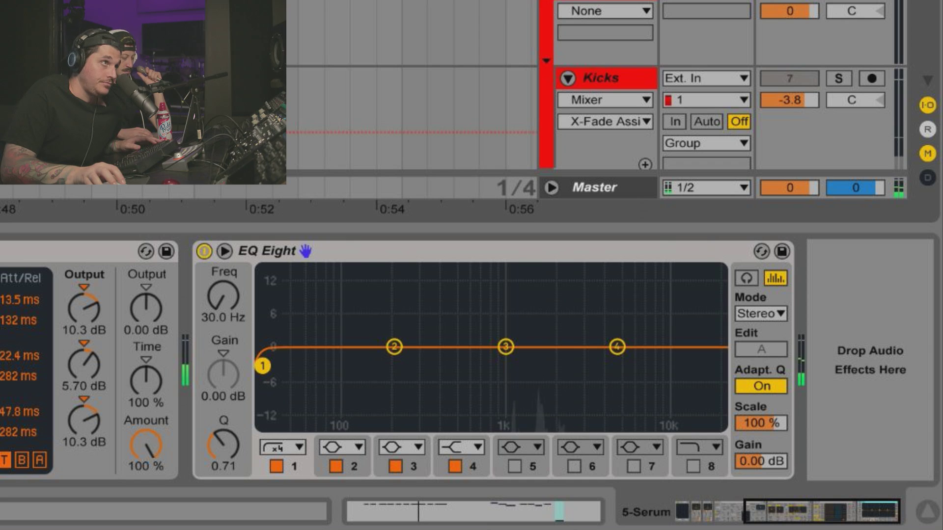
left_click(842, 77)
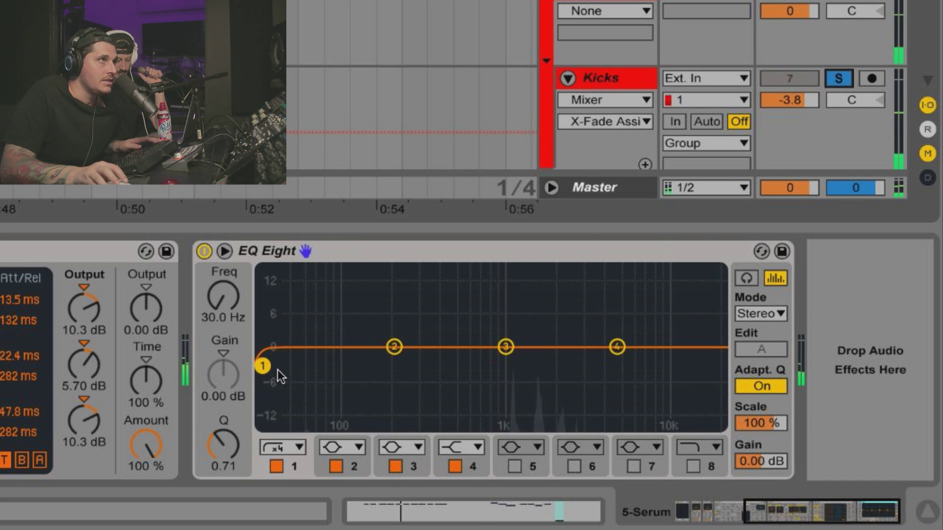
left_click(838, 79)
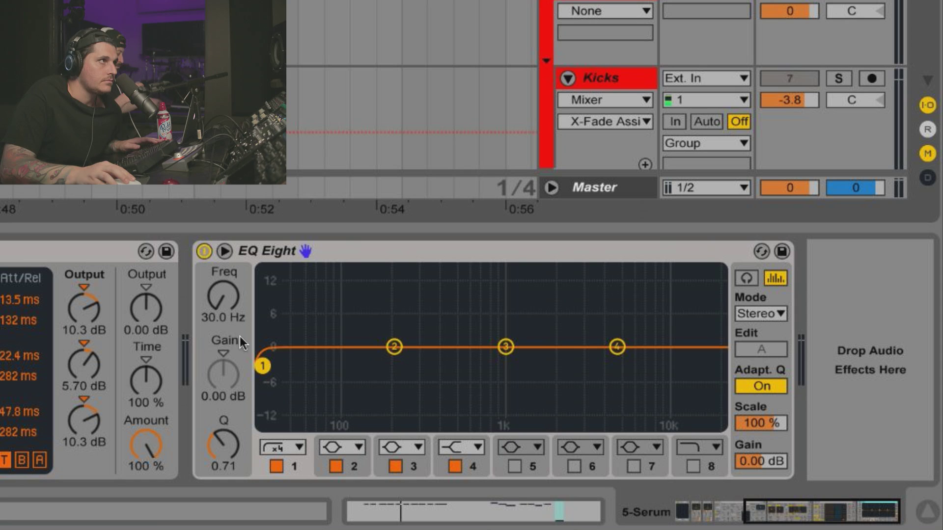
Raise the EQ Eight's band 1 low-cut frequency to 85.5 Hz
mouse_move(225, 314)
left_mouse_down()
mouse_move(225, 282)
mouse_move(223, 303)
left_mouse_up()
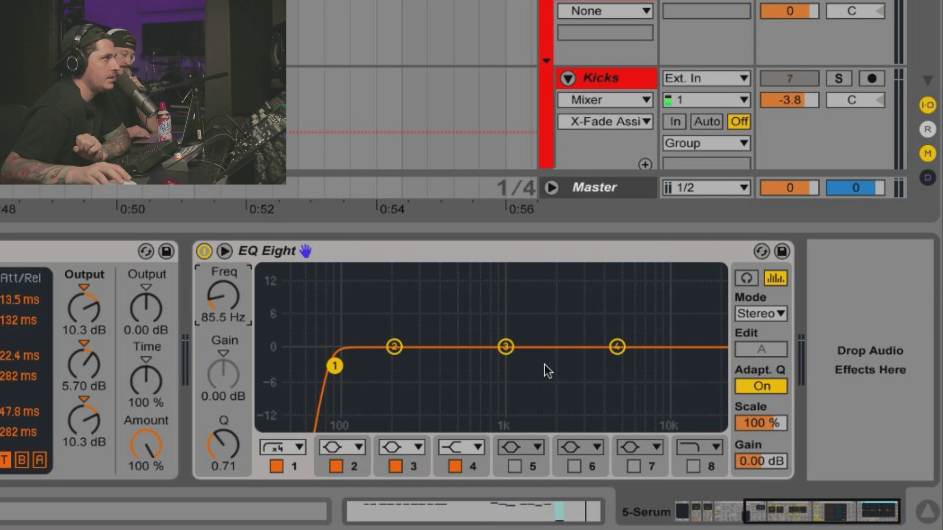
Unmute the Kicks track and audition the processed synth together with the kicks
scroll(544, 364, "left", 5)
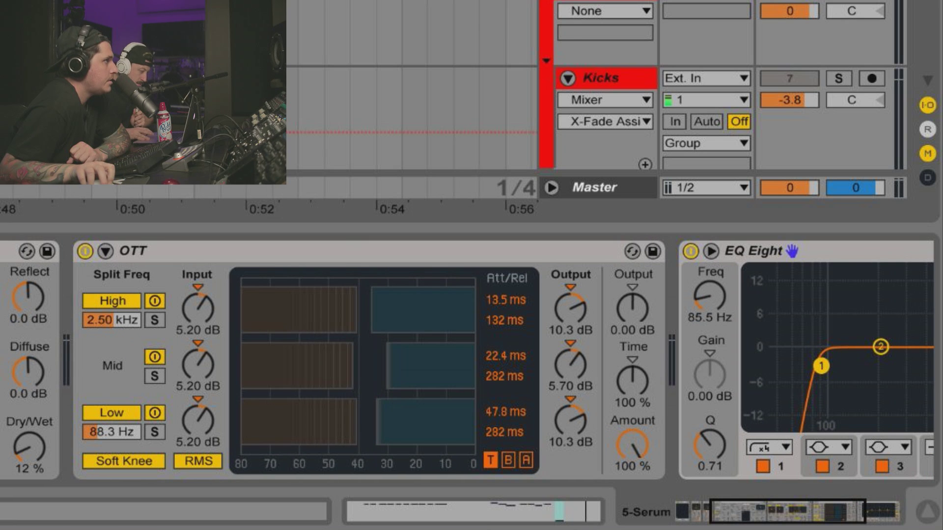
scroll(471, 359, "left", 10)
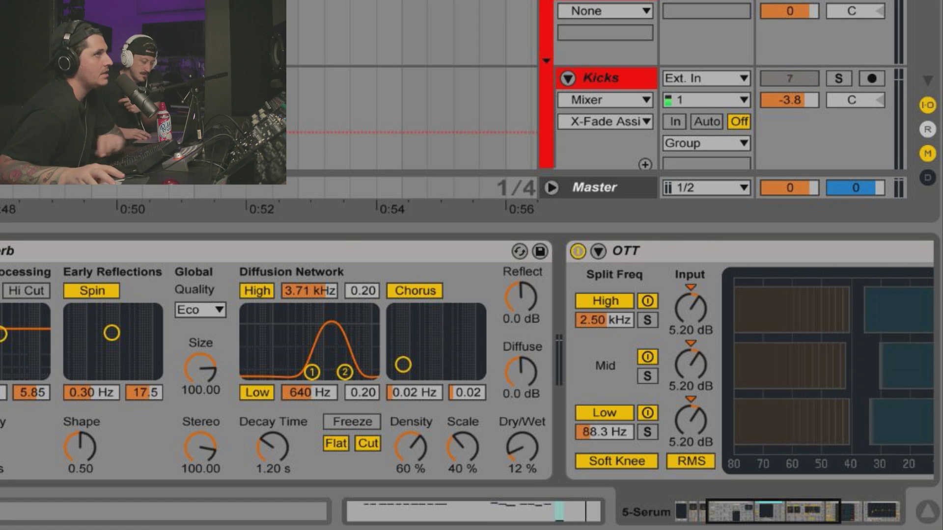
key("space")
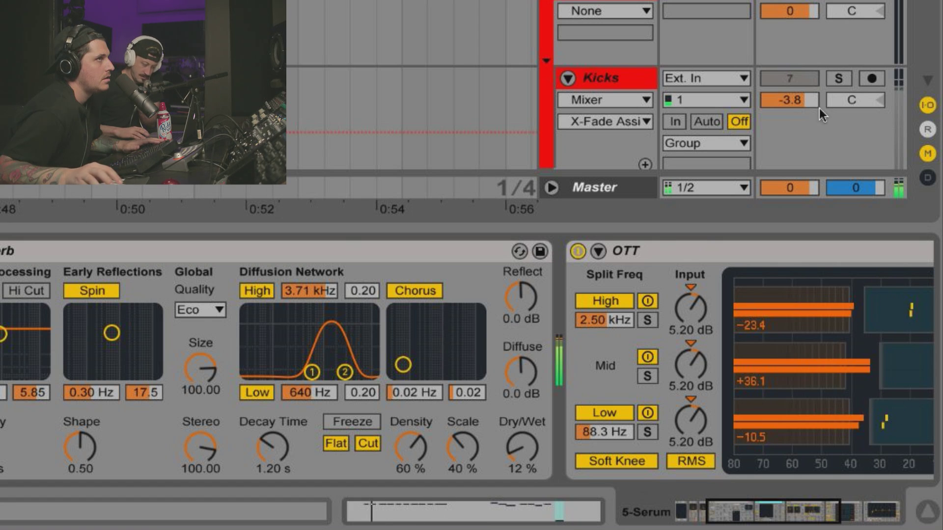
key("F7")
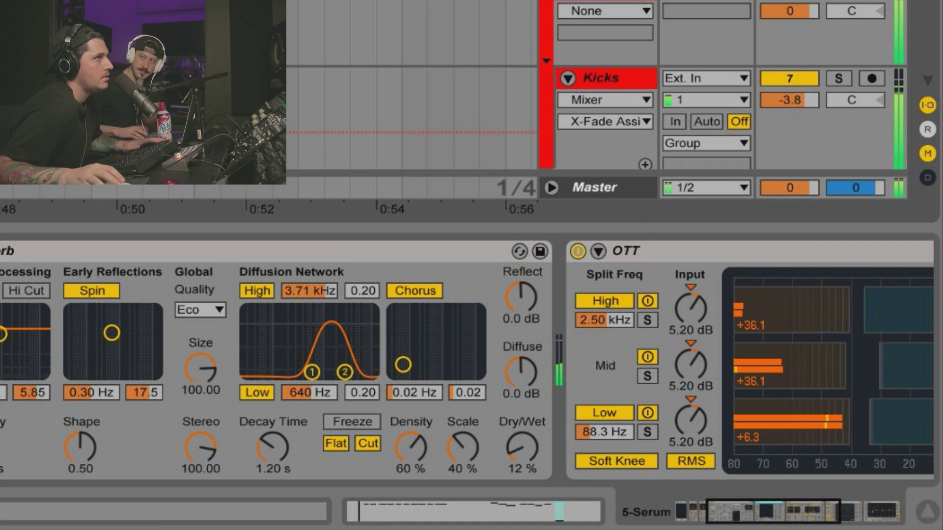
scroll(355, 309, "down", 5)
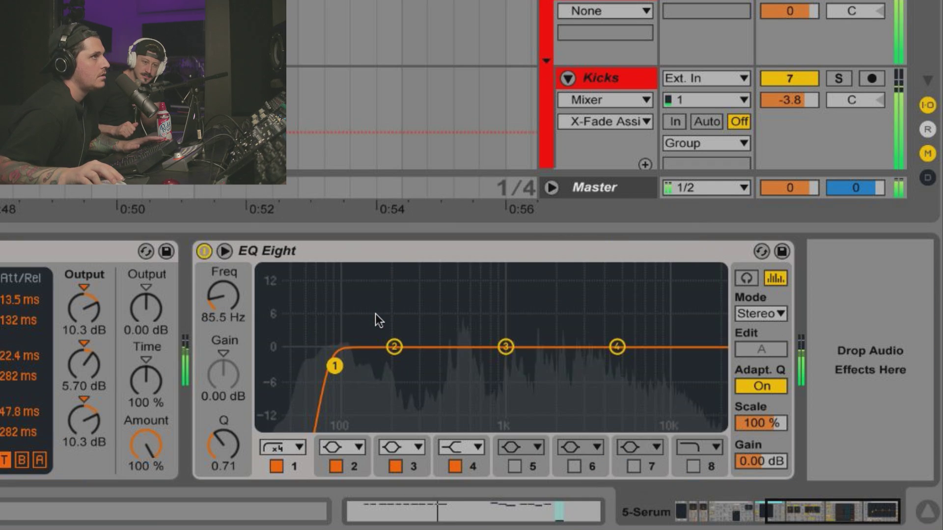
key("space")
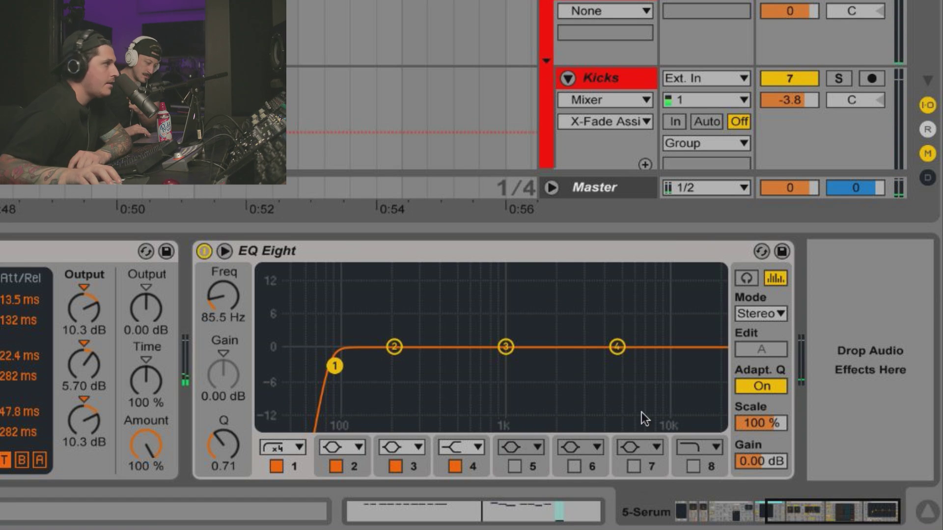
Enable EQ Eight's band 8 as a ×4 high-cut filter and set its frequency to 11.6 kHz
left_click(702, 456)
left_click(694, 450)
left_click(694, 465)
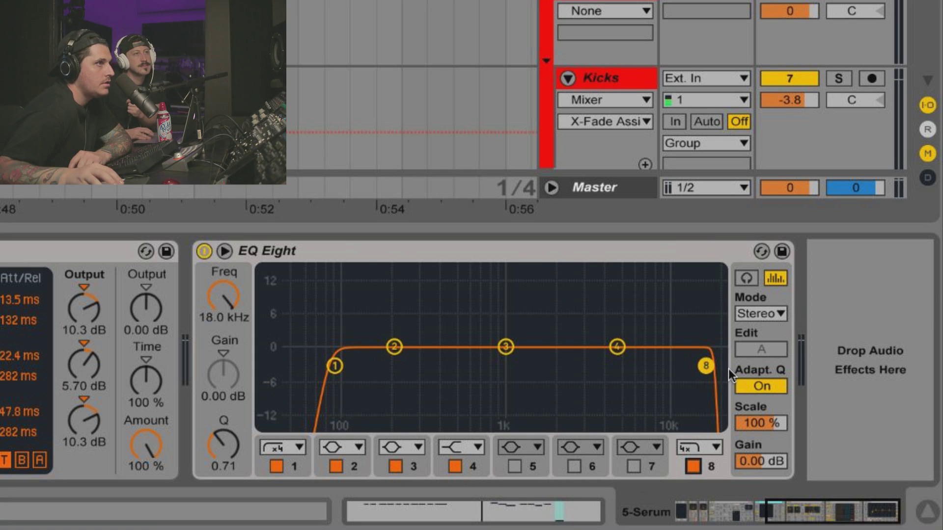
left_click_drag(706, 365, 676, 365)
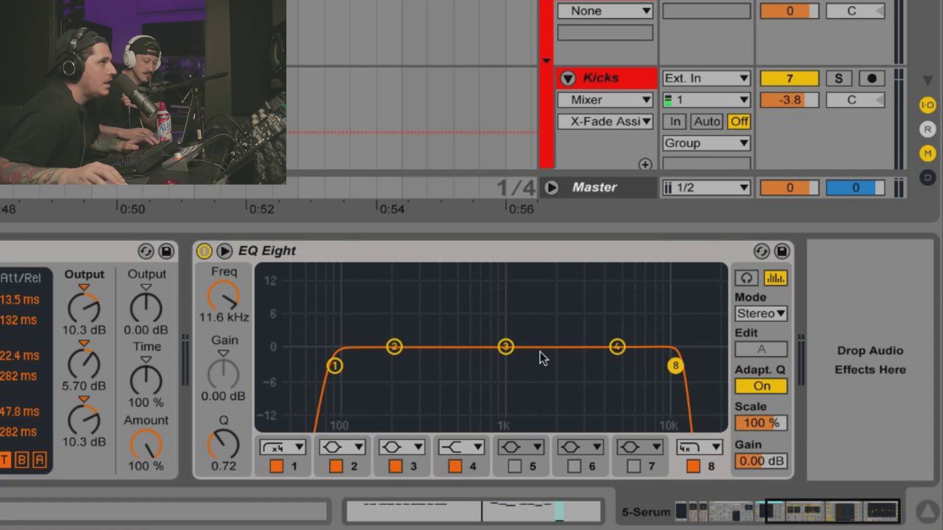
Boost EQ Eight's band 3 by 4.59 dB at 2.55 kHz with a Q of 1.05, checking it during playback
left_click_drag(503, 347, 550, 326)
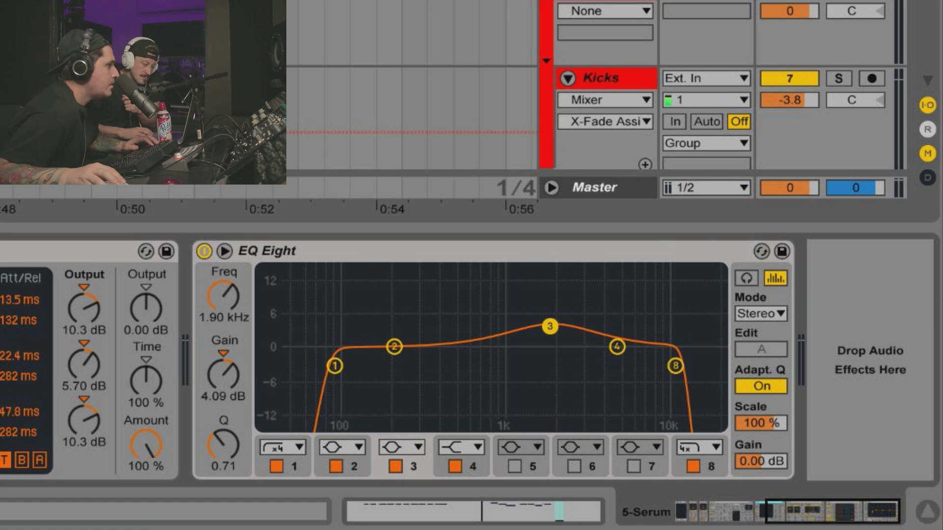
left_click_drag(230, 442, 231, 427)
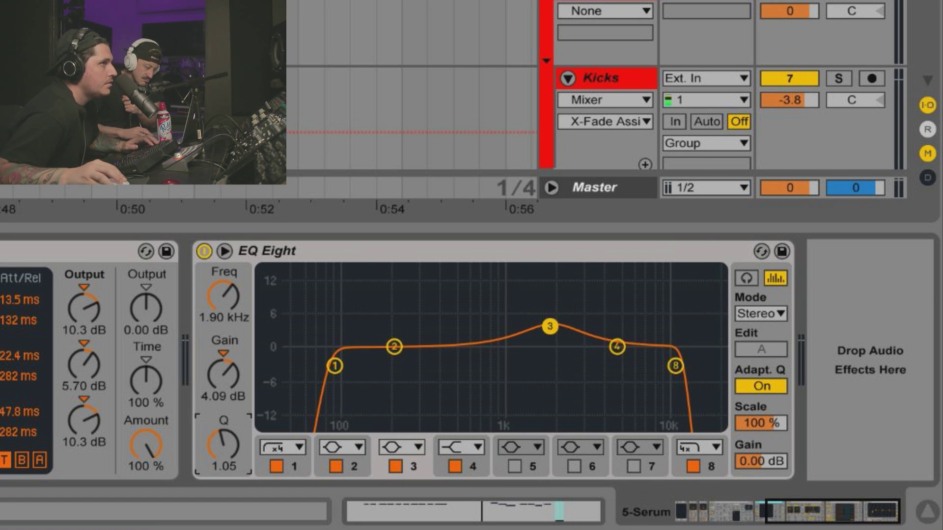
key("space")
mouse_move(559, 315)
left_mouse_down()
mouse_move(544, 308)
mouse_move(569, 305)
mouse_move(579, 320)
mouse_move(570, 323)
left_mouse_up()
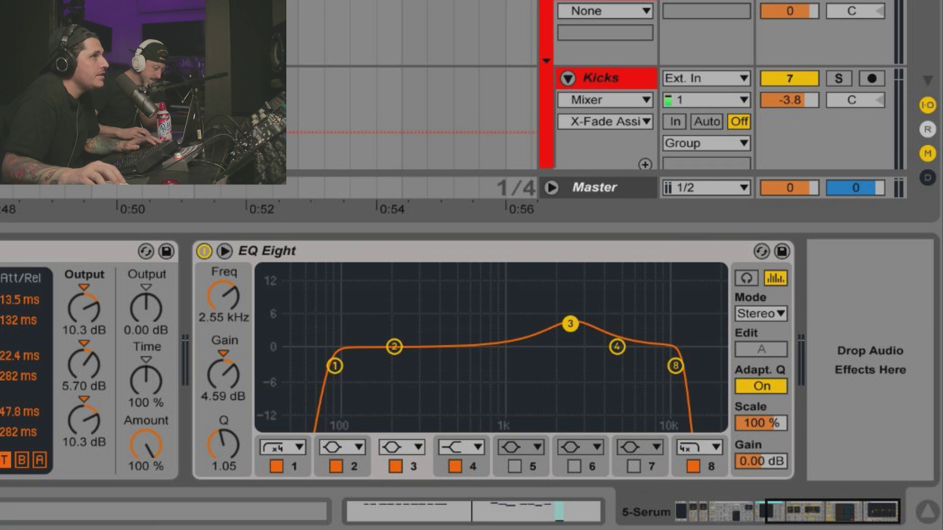
Try a Phaser after the EQ Eight with Dry/Wet at 24.6 %, audition it and remove the device
left_click_drag(762, 338, 827, 323)
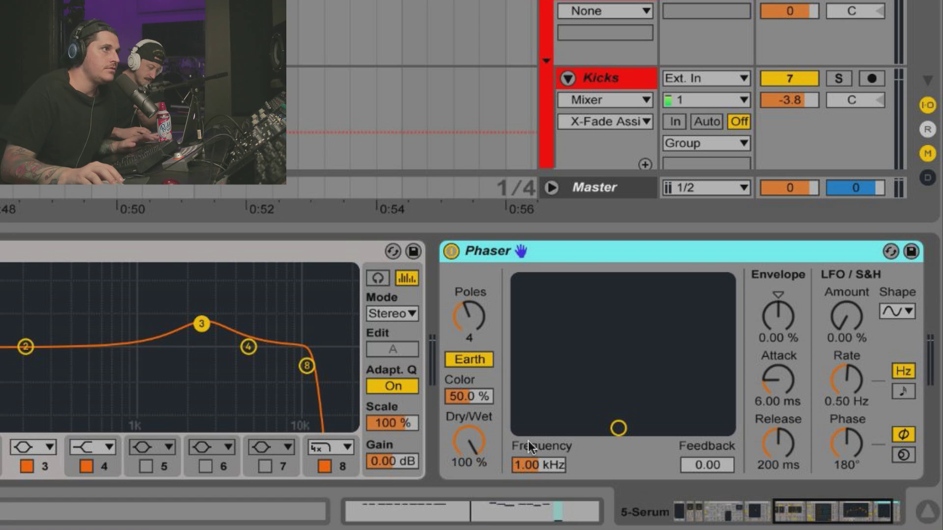
left_click(480, 441)
left_click_drag(480, 441, 479, 516)
key("space")
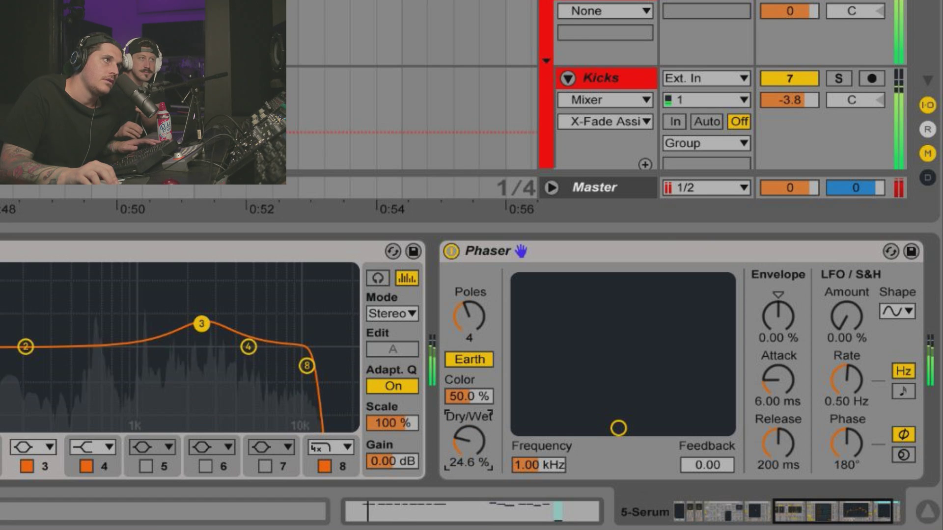
left_click(532, 251)
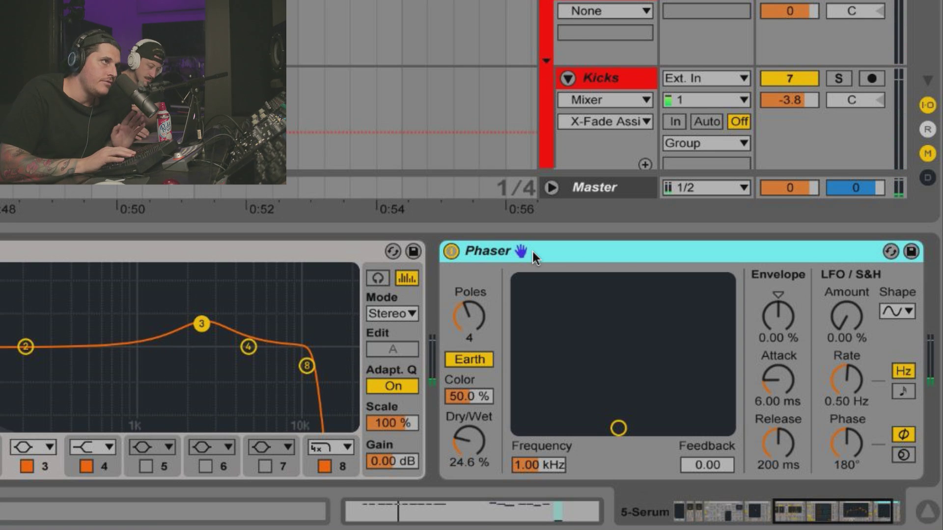
key("Delete")
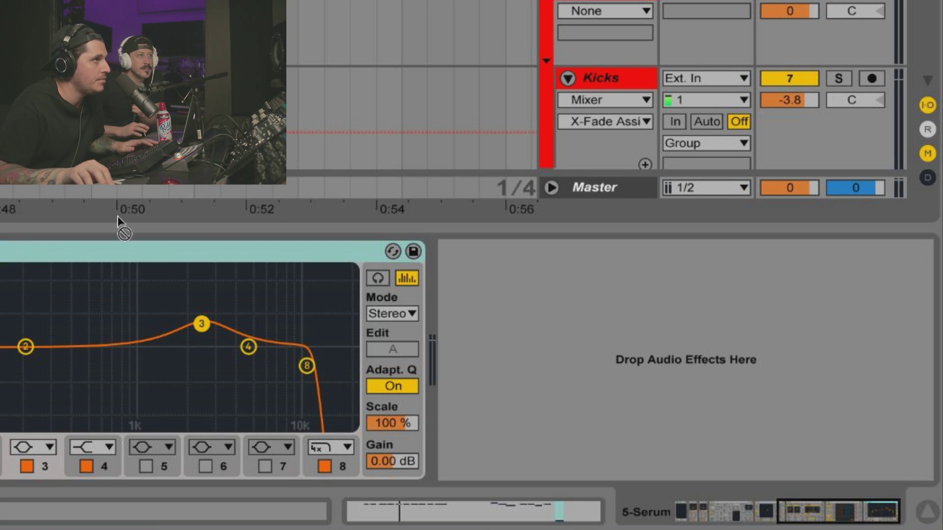
Add a default Multiband Dynamics device after the EQ Eight and audition the synth
left_click_drag(117, 216, 461, 305)
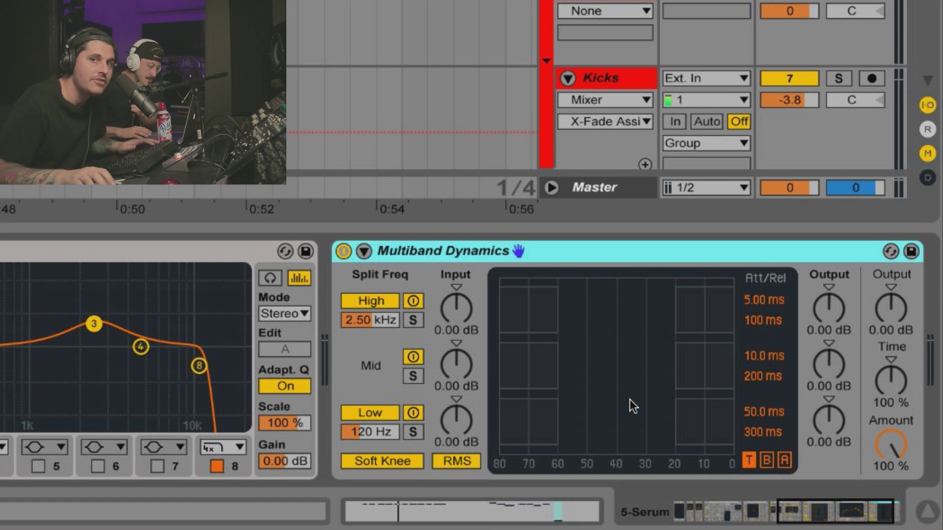
key("space")
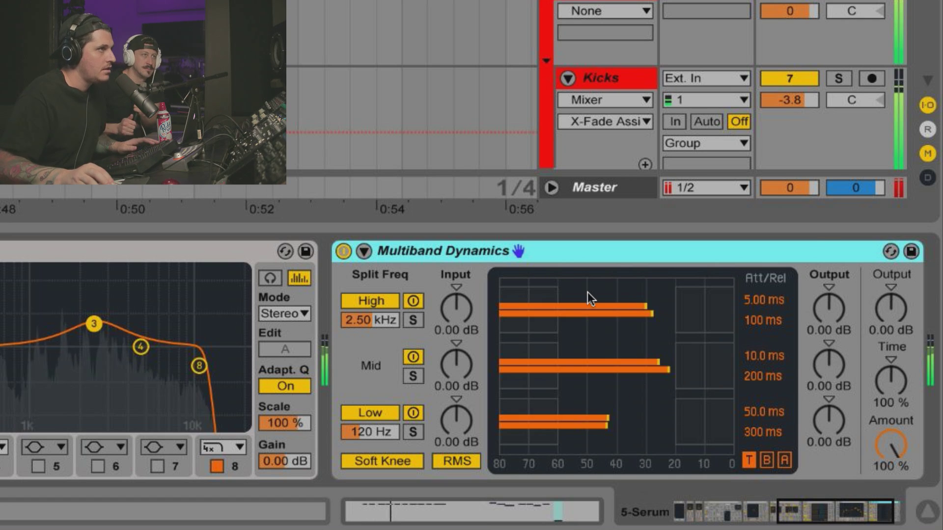
scroll(587, 292, "right", 3)
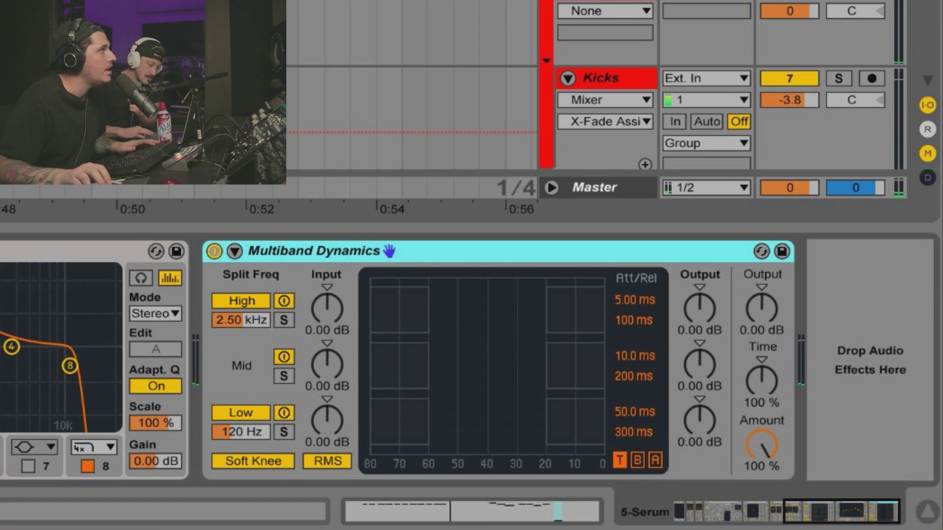
Add an Overdrive after Multiband Dynamics with frequency 147 Hz, bandwidth 2.76 and Drive 3 %, and audition it
left_click_drag(0, 295, 737, 261)
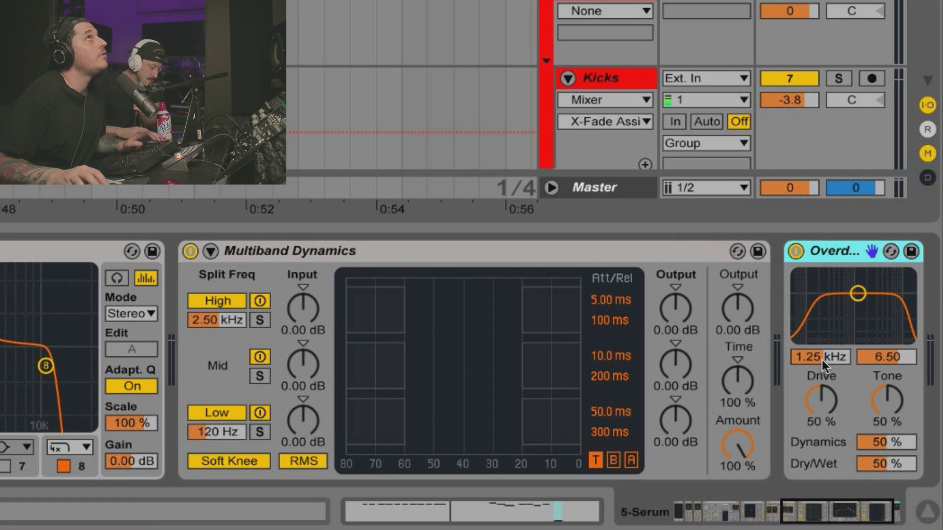
mouse_move(821, 359)
left_mouse_down()
mouse_move(821, 397)
mouse_move(821, 349)
mouse_move(821, 369)
mouse_move(818, 359)
left_mouse_up()
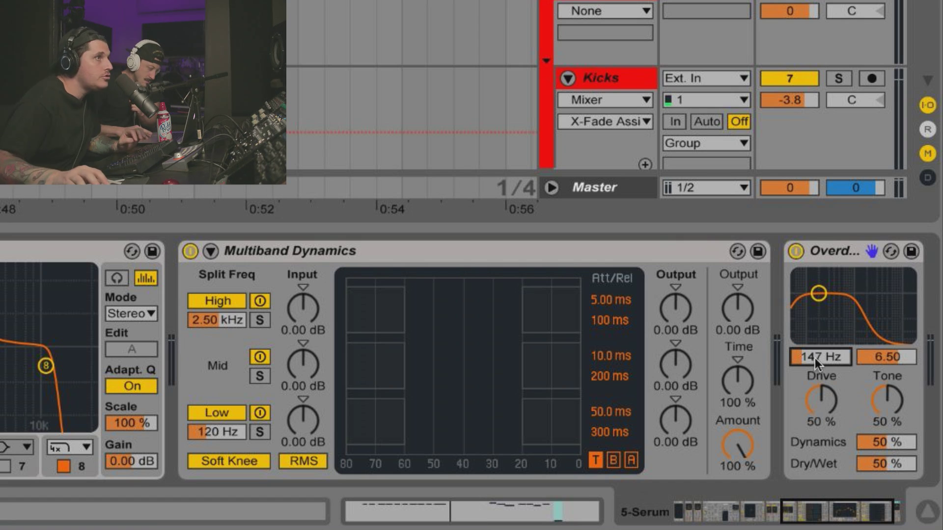
left_click_drag(886, 352, 886, 374)
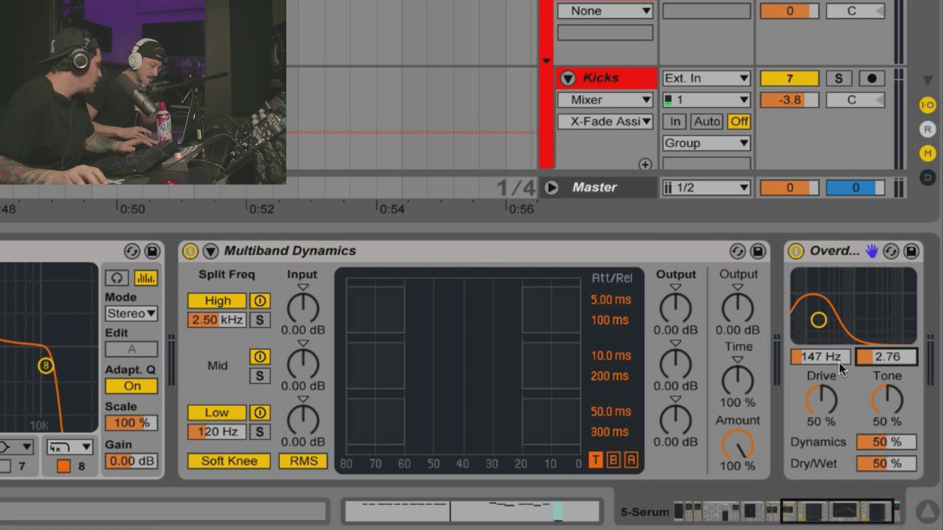
mouse_move(815, 400)
left_mouse_down()
mouse_move(815, 423)
mouse_move(818, 402)
left_mouse_up()
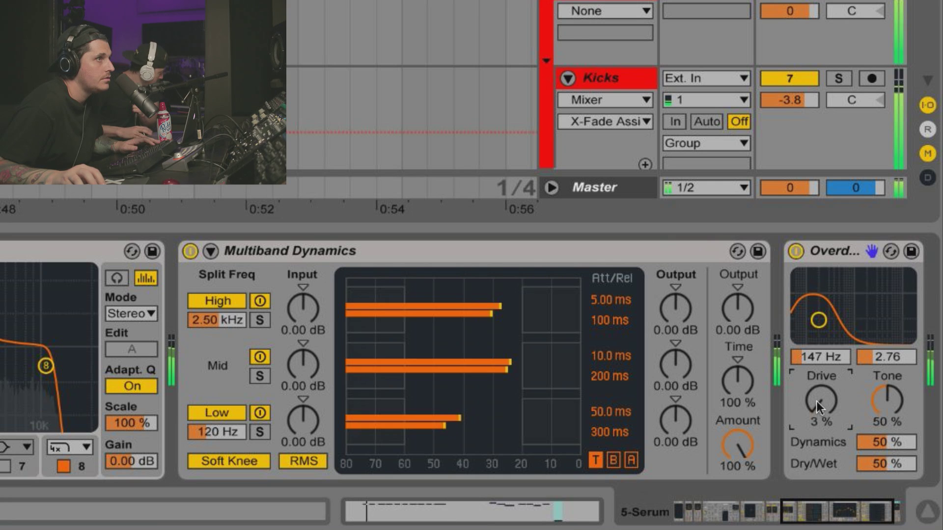
Add a Corpus after the Overdrive and enable its sidechain Frequency with MIDI from the SC track
scroll(796, 366, "right", 3)
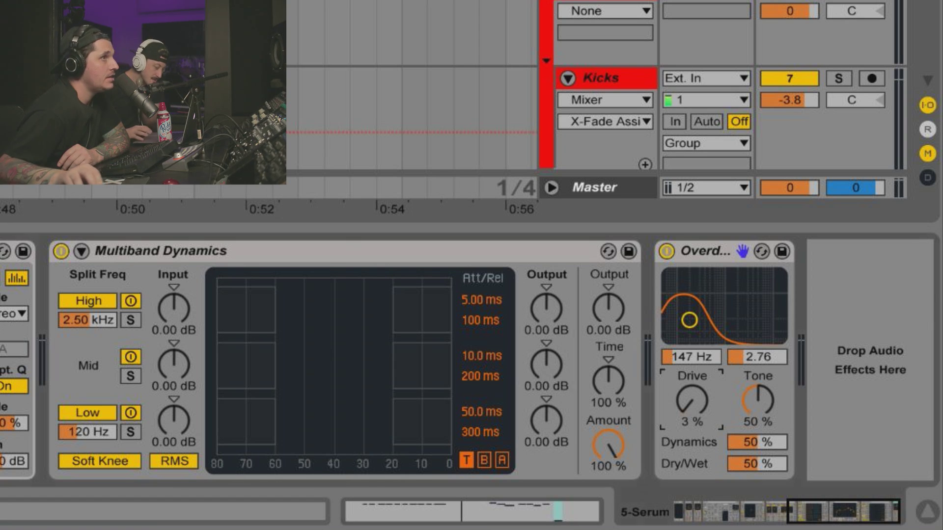
left_click_drag(879, 130, 867, 300)
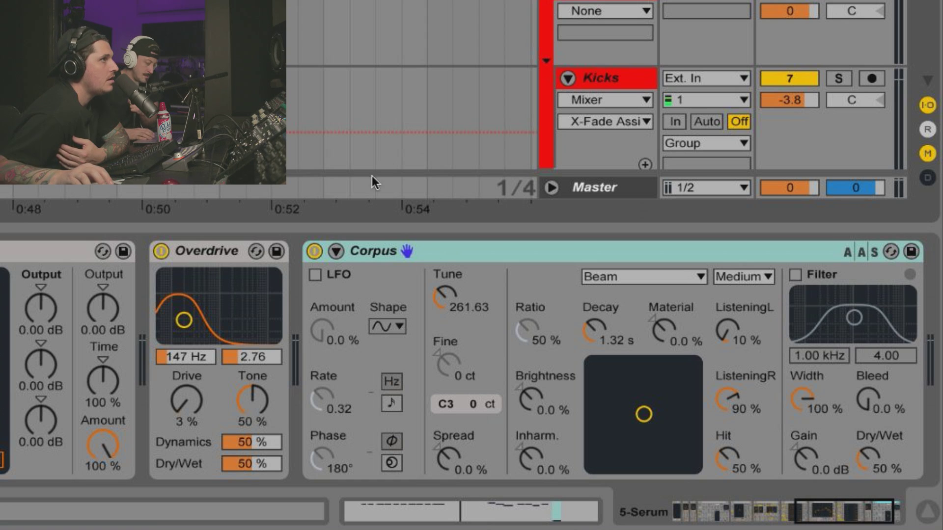
left_click(333, 257)
left_click(352, 313)
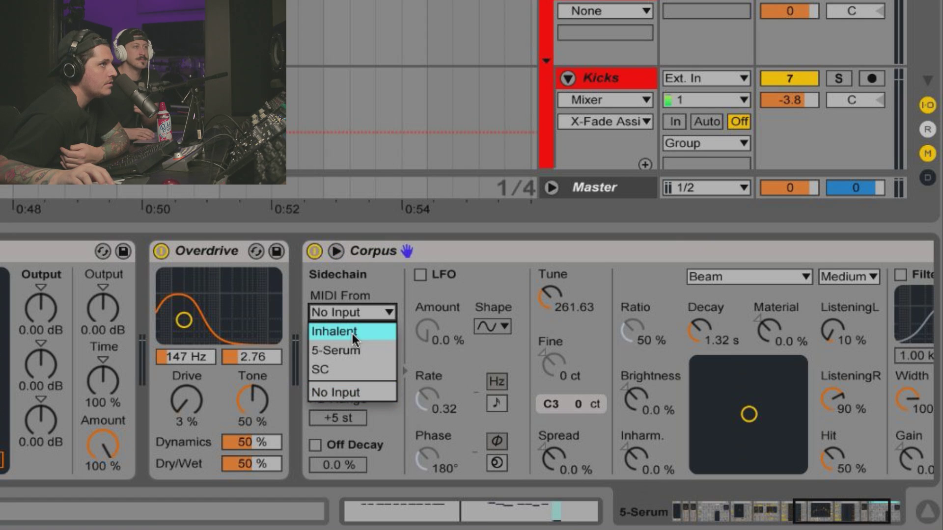
left_click(348, 368)
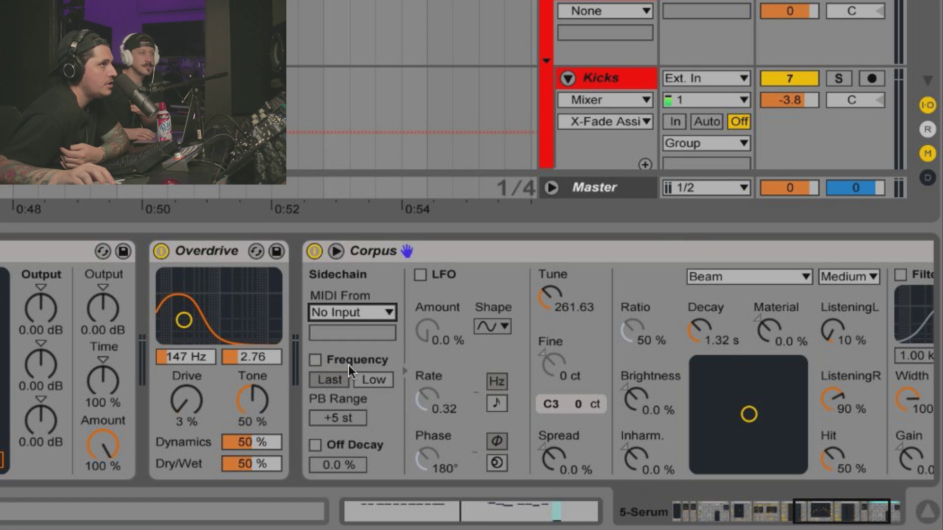
left_click(315, 360)
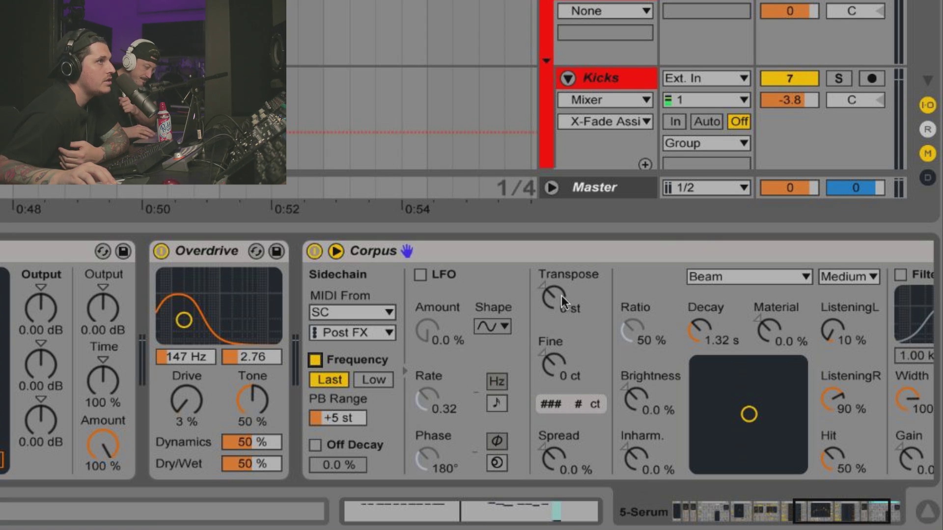
Set the new Corpus's Transpose to +6 st and its Dry/Wet to 17 %
left_click_drag(562, 296, 561, 289)
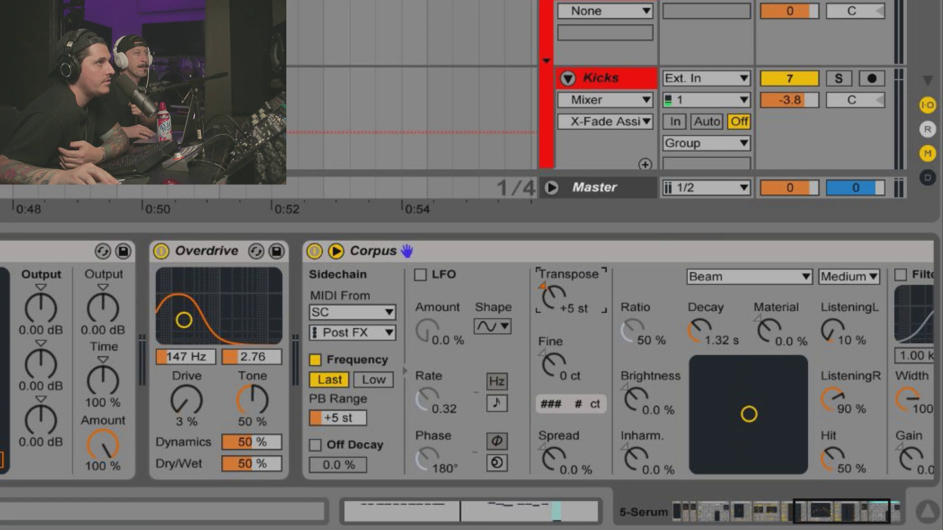
scroll(572, 299, "right", 5)
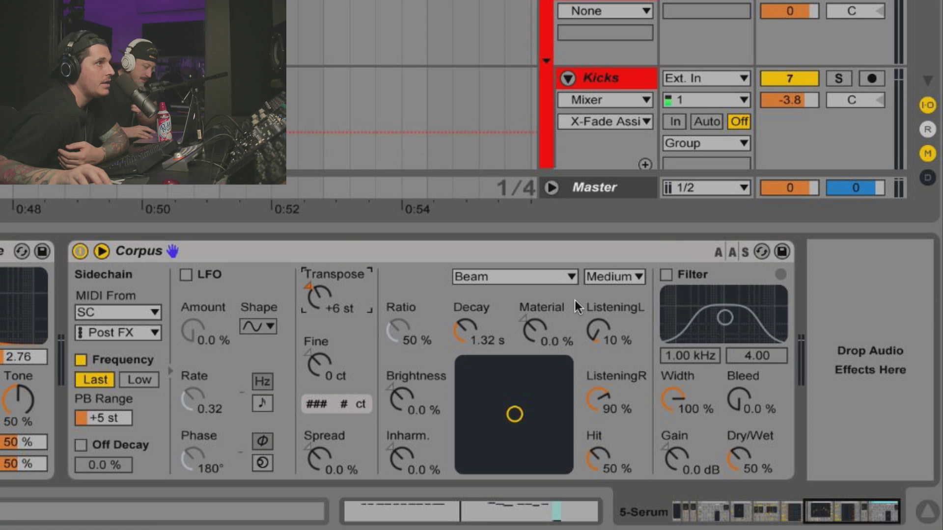
left_click_drag(748, 465, 748, 467)
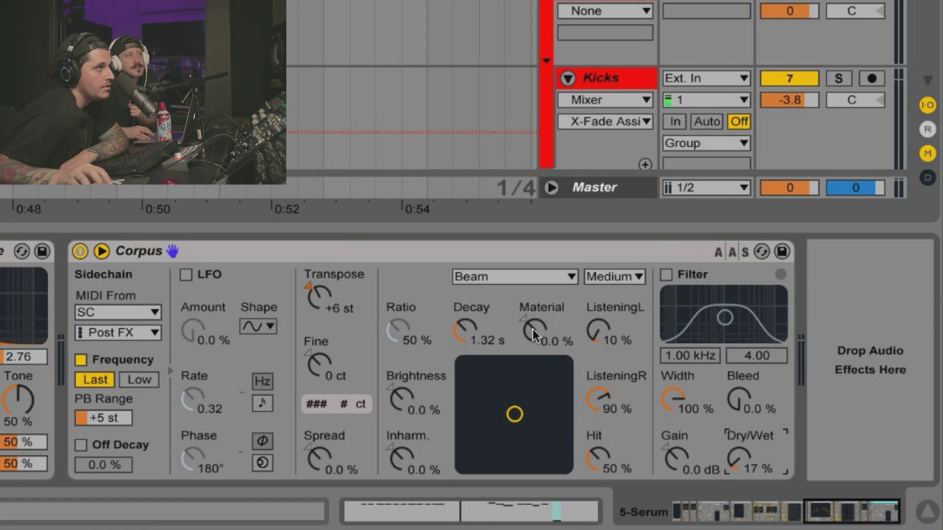
Change the Corpus resonator to Pipe with Radius 94 % and Decay 104 ms, and audition the result
left_click(509, 284)
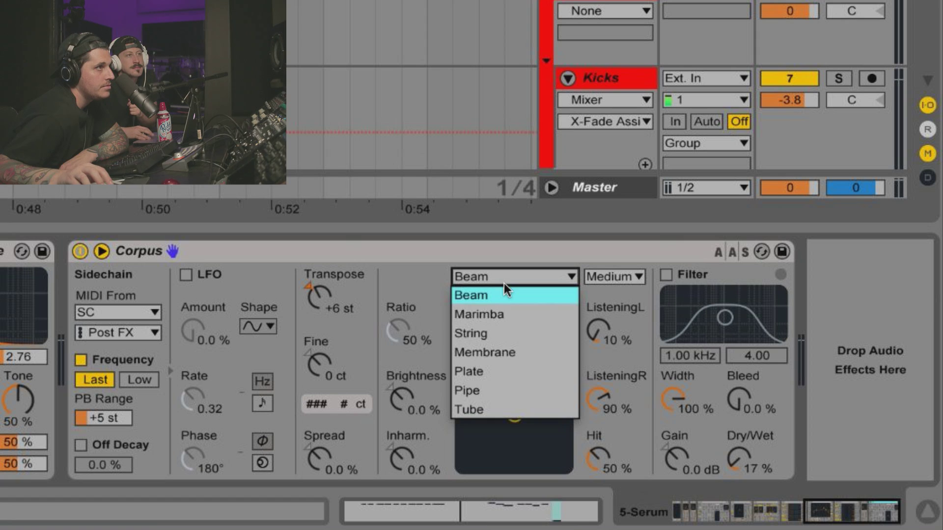
left_click(497, 383)
left_click_drag(534, 332, 533, 288)
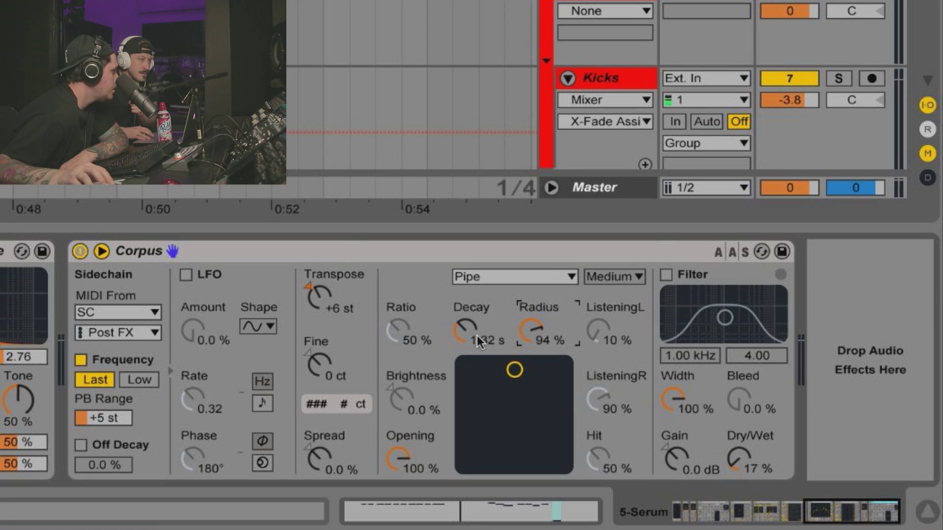
left_click_drag(467, 337, 467, 377)
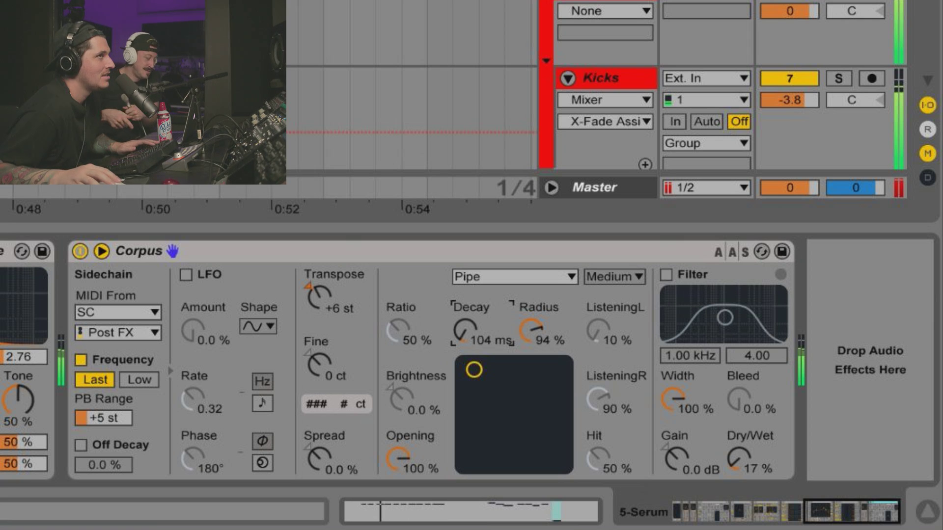
Mute the Kicks track and bypass the new Corpus to compare the synth without it
key("F7")
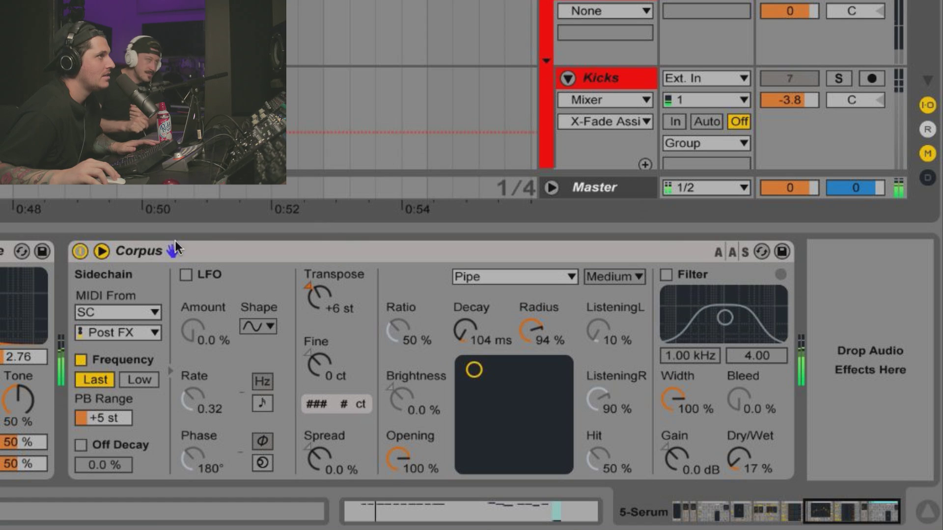
left_click(80, 251)
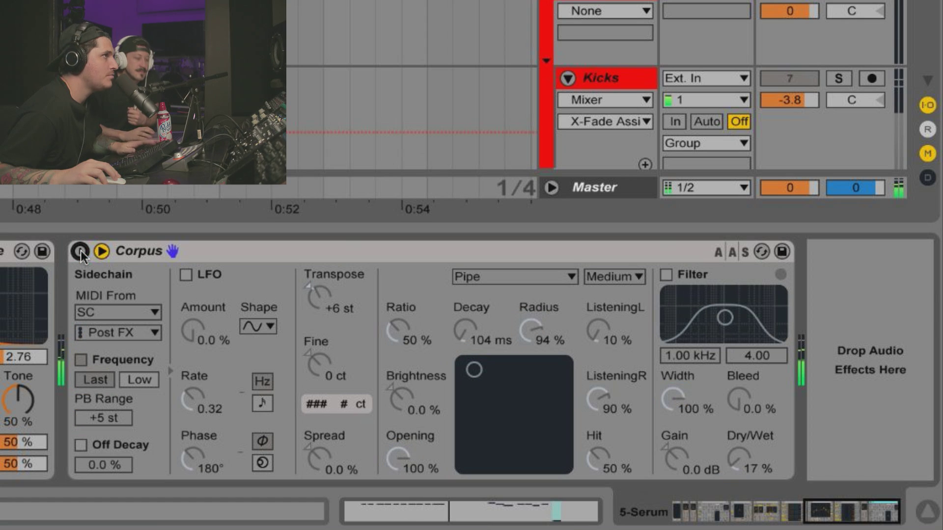
Turn the bypassed Corpus back on and add an EQ Eight after it with band 1 as a x4 low cut at 98.4 Hz
left_click(80, 251)
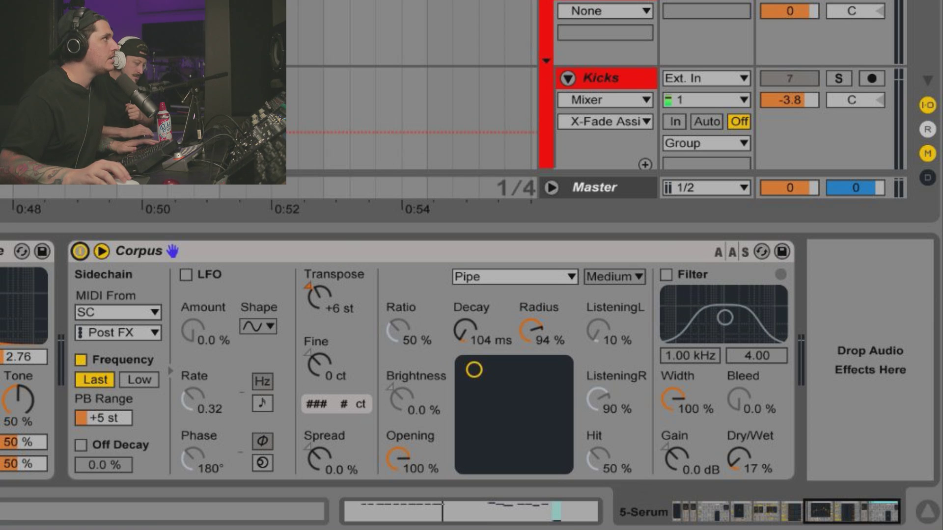
left_click_drag(2, 295, 771, 292)
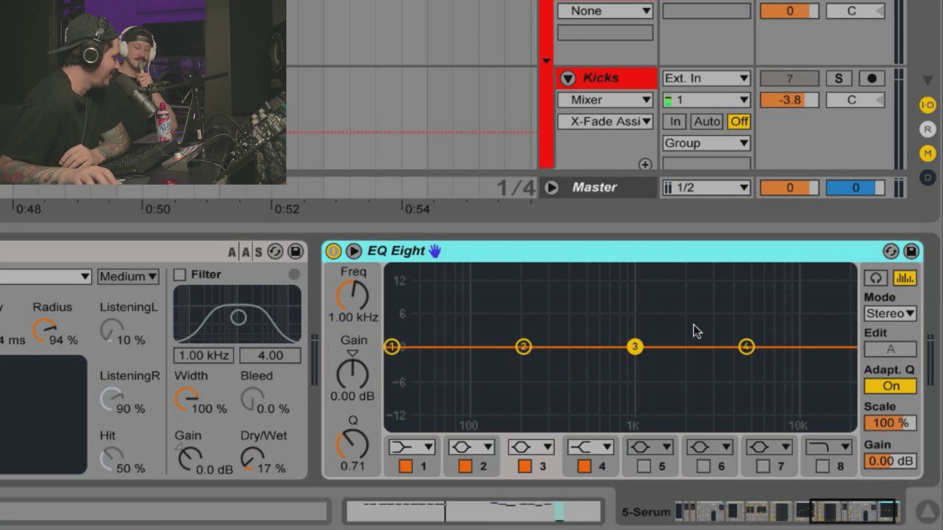
left_click(399, 449)
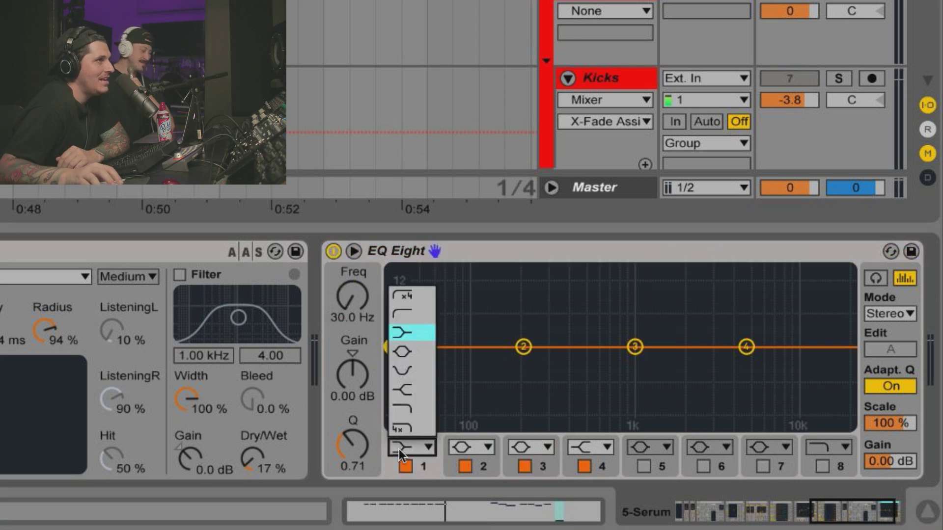
left_click(395, 298)
left_click_drag(391, 366, 474, 364)
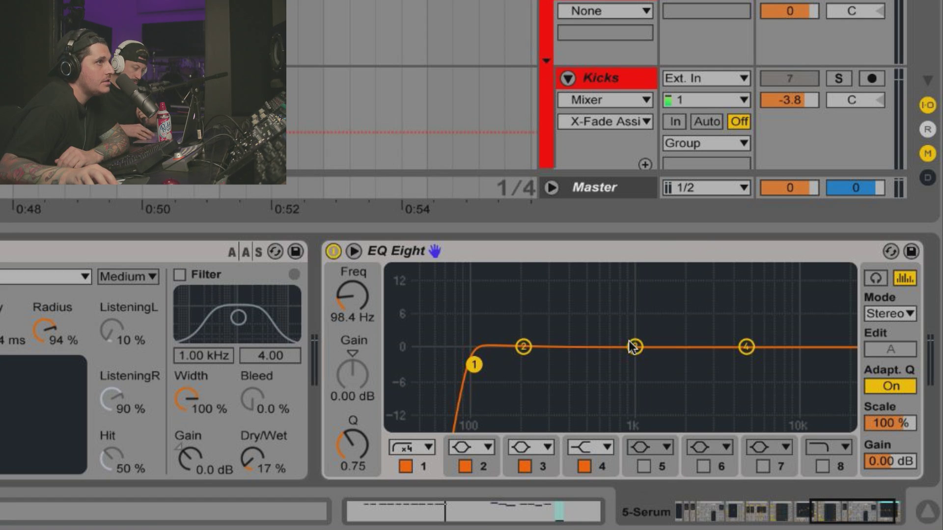
Boost EQ Eight band 3 by 7.56 dB at 3.23 kHz with Q 1.79, and audition the result
left_click_drag(629, 341, 664, 352)
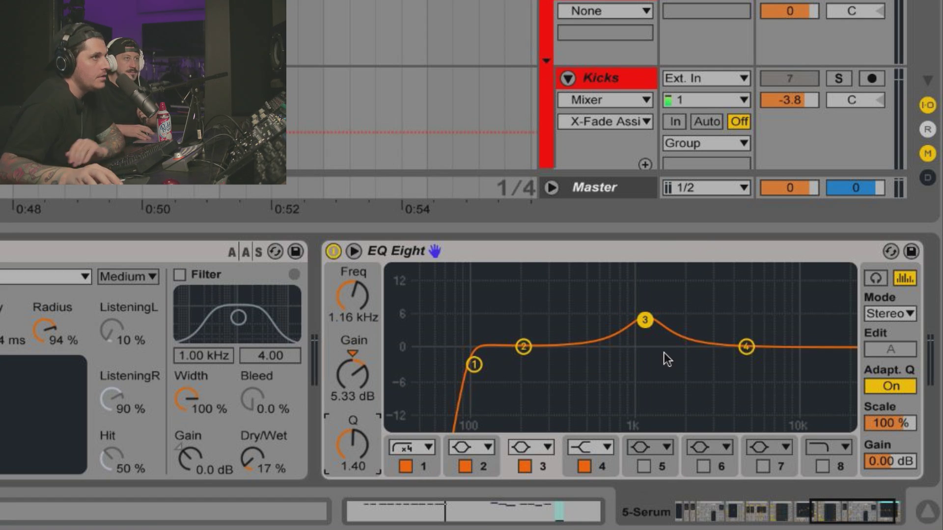
left_click_drag(644, 320, 716, 309)
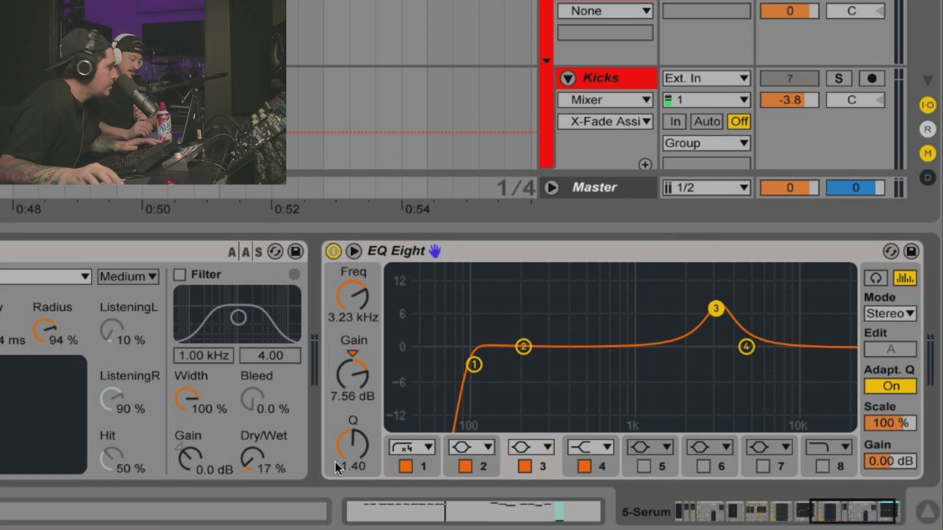
left_click_drag(353, 445, 353, 435)
key("space")
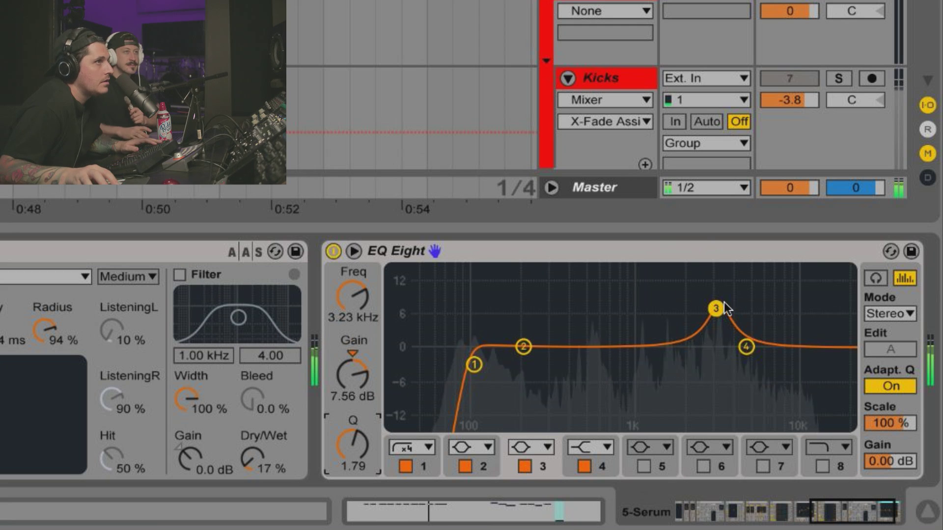
Enable EQ Eight band 8 as a x4 high cut at 13.4 kHz with Q 0.66
left_click(827, 450)
left_click(825, 413)
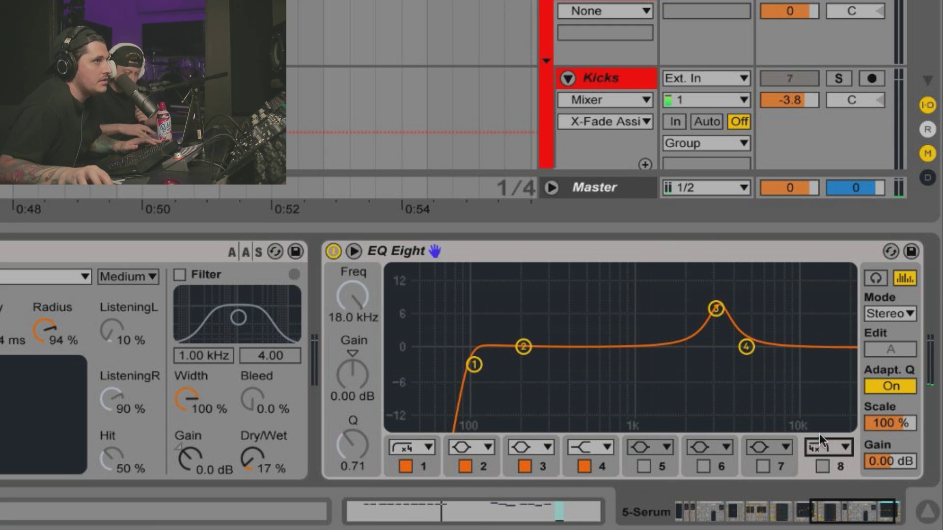
left_click(822, 466)
left_click_drag(831, 369, 811, 371)
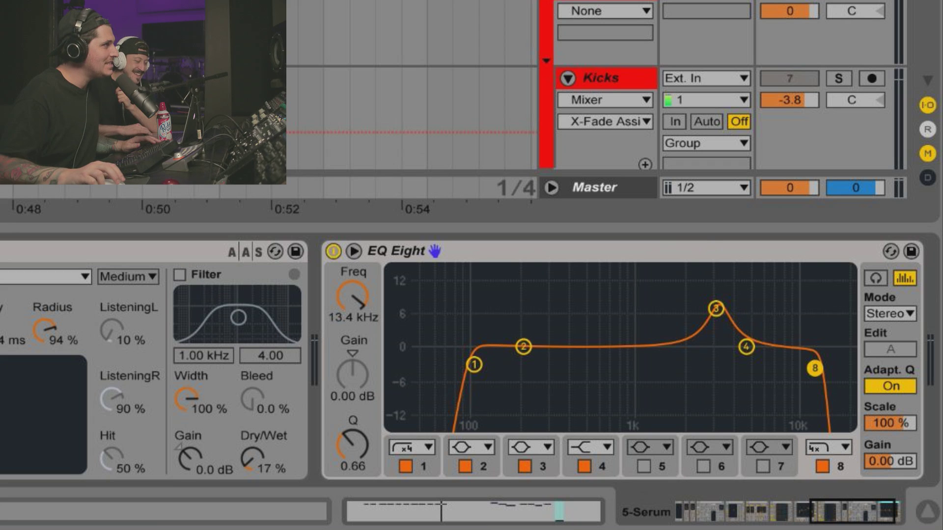
Add a Saturator after the EQ Eight, enable its Soft Clip, and audition the synth
left_click_drag(384, 173, 805, 298)
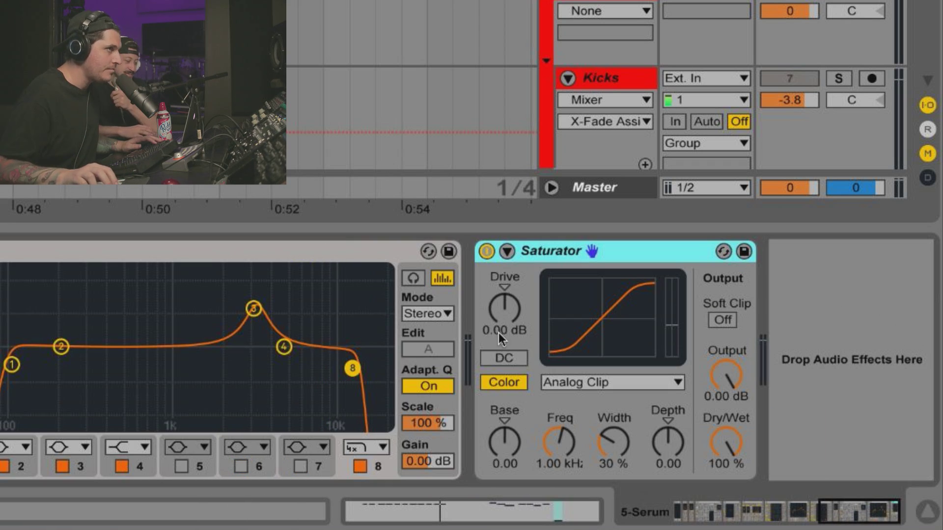
left_click(723, 321)
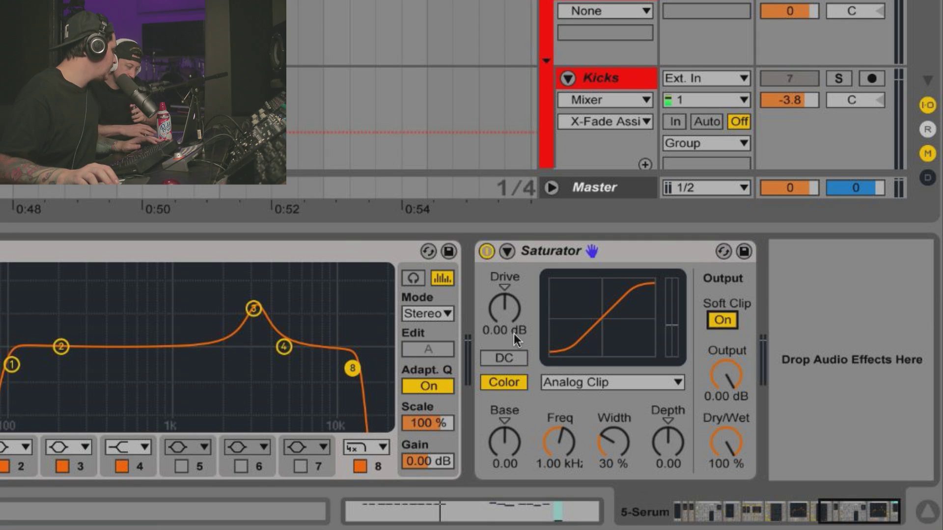
left_click(396, 207)
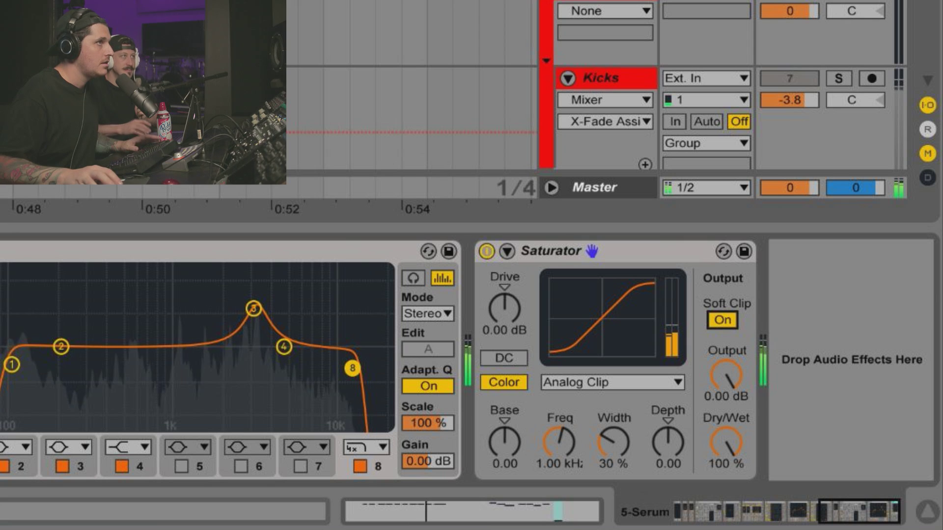
key("space")
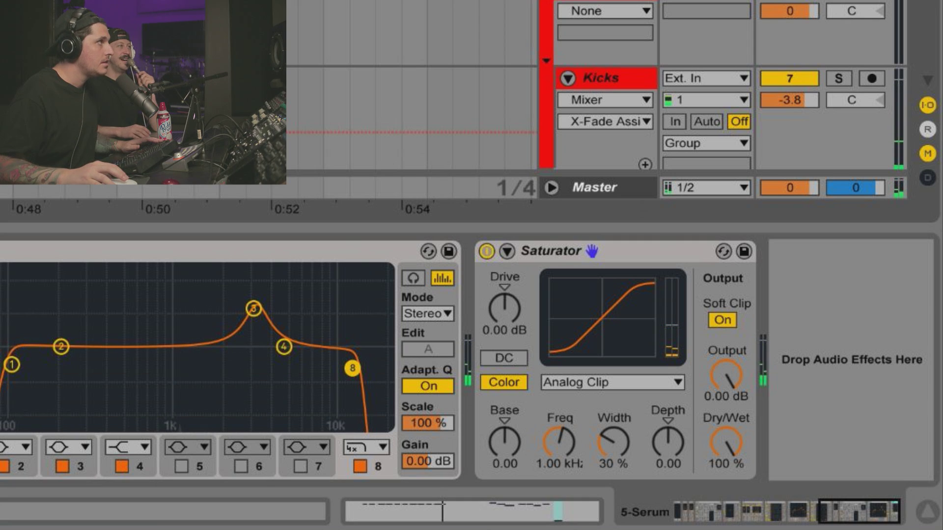